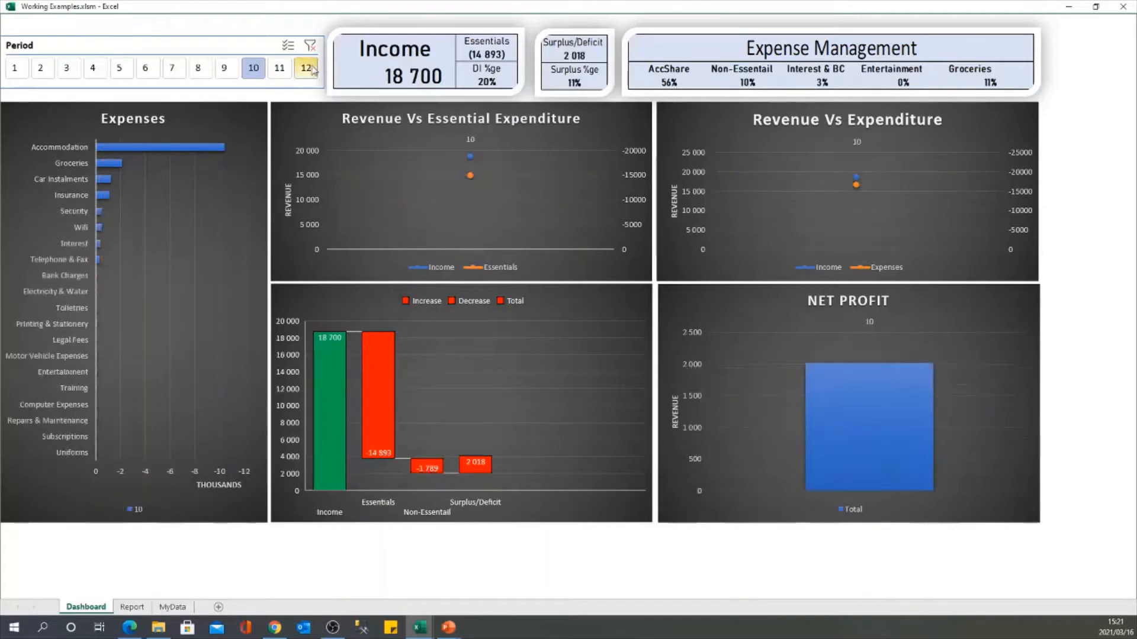
Clear the dashboard's Period slicer filter and select periods 10 to 12
{"action": "left_click", "coordinate": [310, 46]}
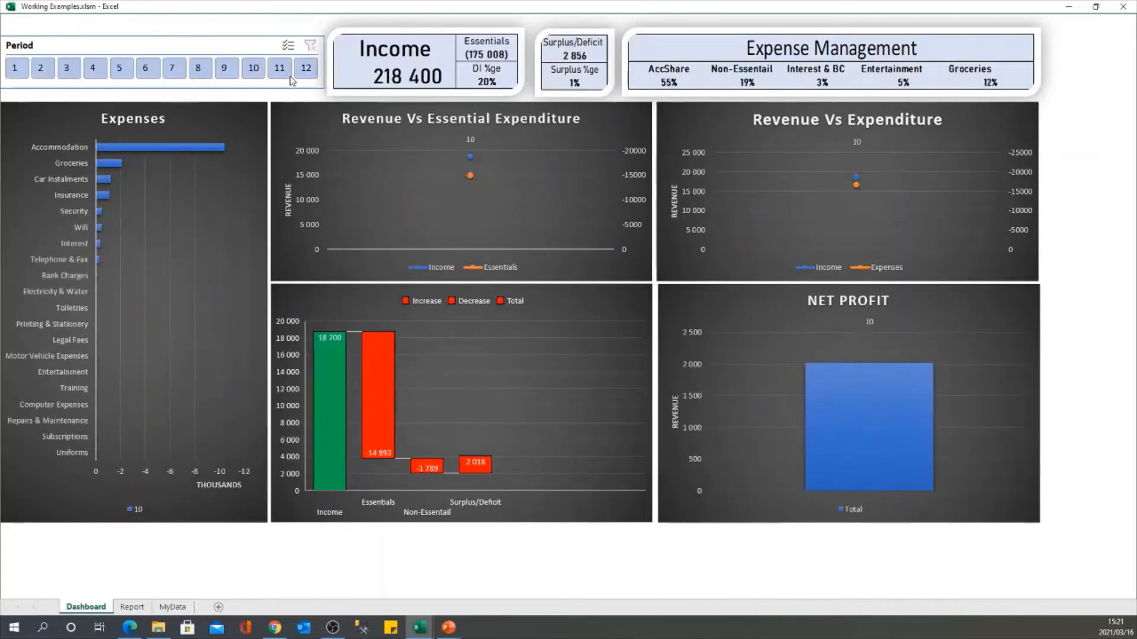
{"action": "left_click", "coordinate": [224, 69]}
{"action": "left_click_drag", "start_coordinate": [254, 72], "coordinate": [301, 69]}
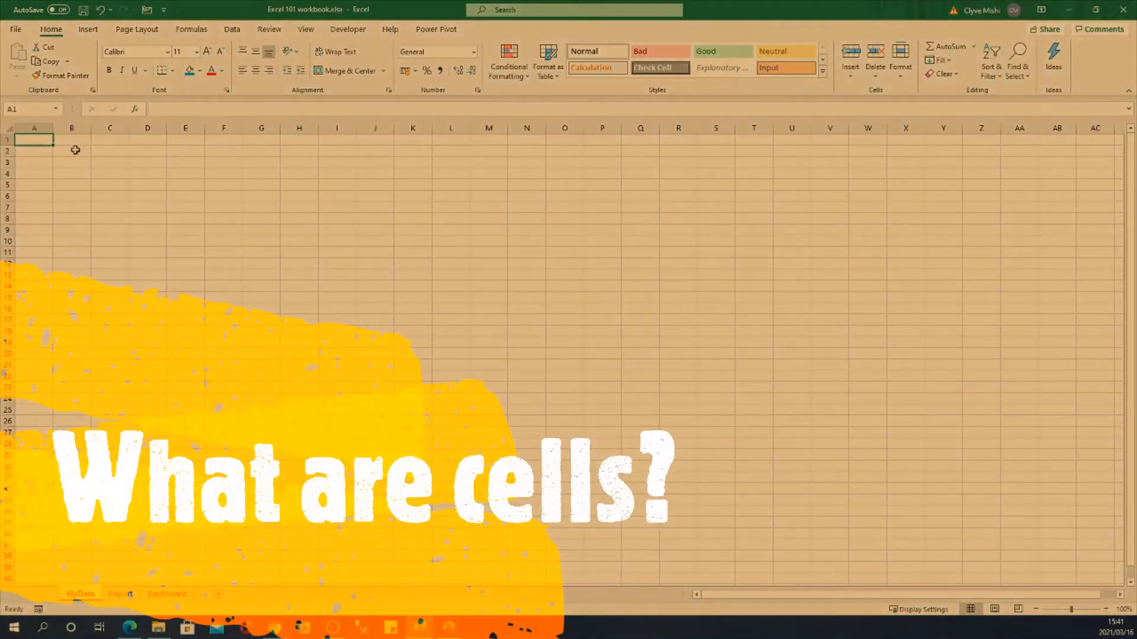
Fill cell C3 on the MyData sheet with blue
{"action": "left_click", "coordinate": [77, 152]}
{"action": "left_click", "coordinate": [213, 183]}
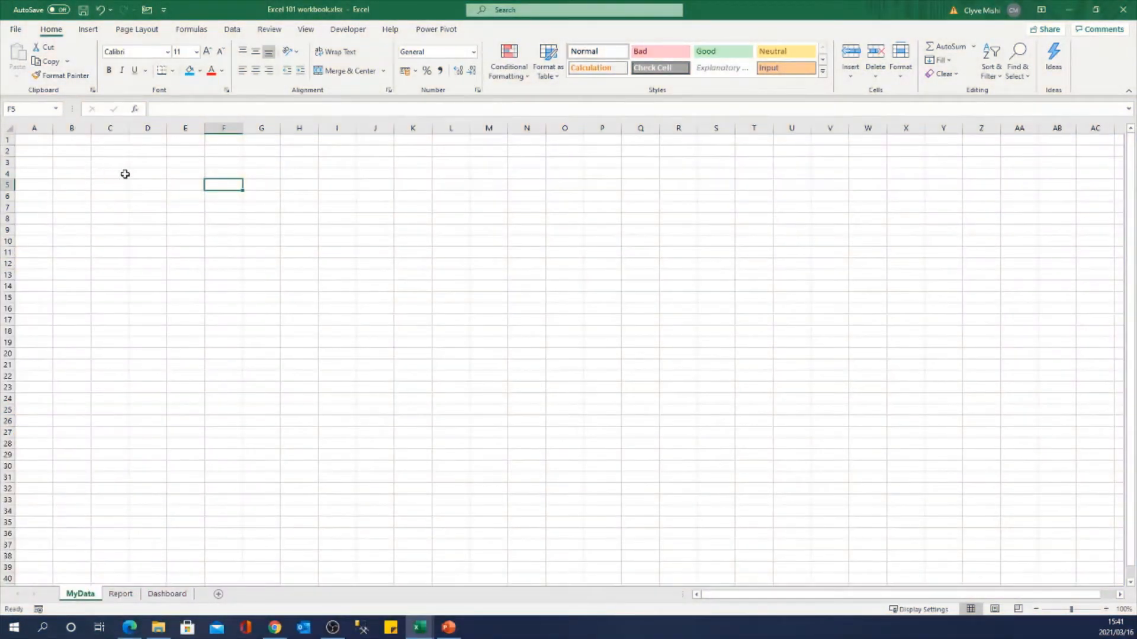
{"action": "key", "text": "Left"}
{"action": "key", "text": "Left"}
{"action": "key", "text": "Left"}
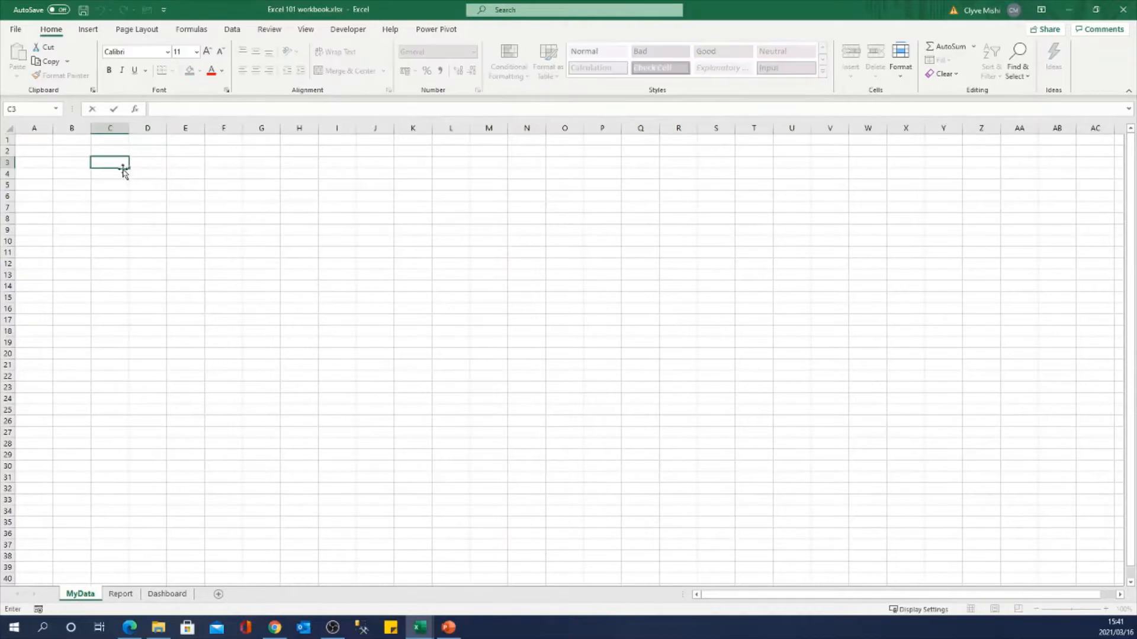
{"action": "left_click", "coordinate": [114, 166]}
{"action": "left_click", "coordinate": [190, 71]}
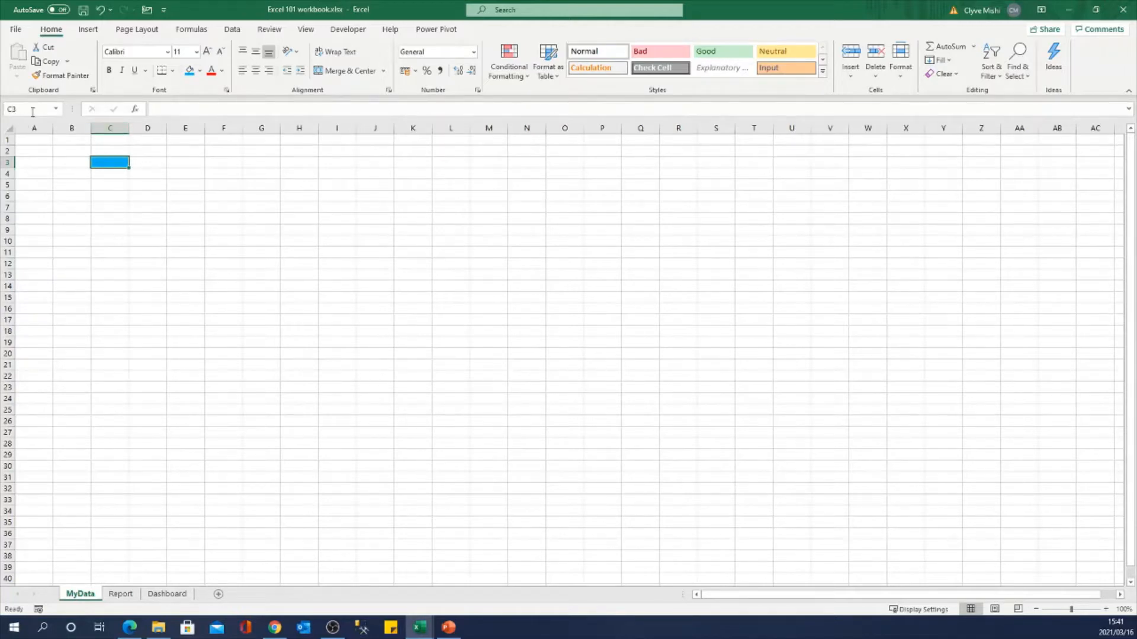
Highlight column C and row 3 in turn, and reselect cell C3 where they intersect
{"action": "left_click", "coordinate": [115, 126]}
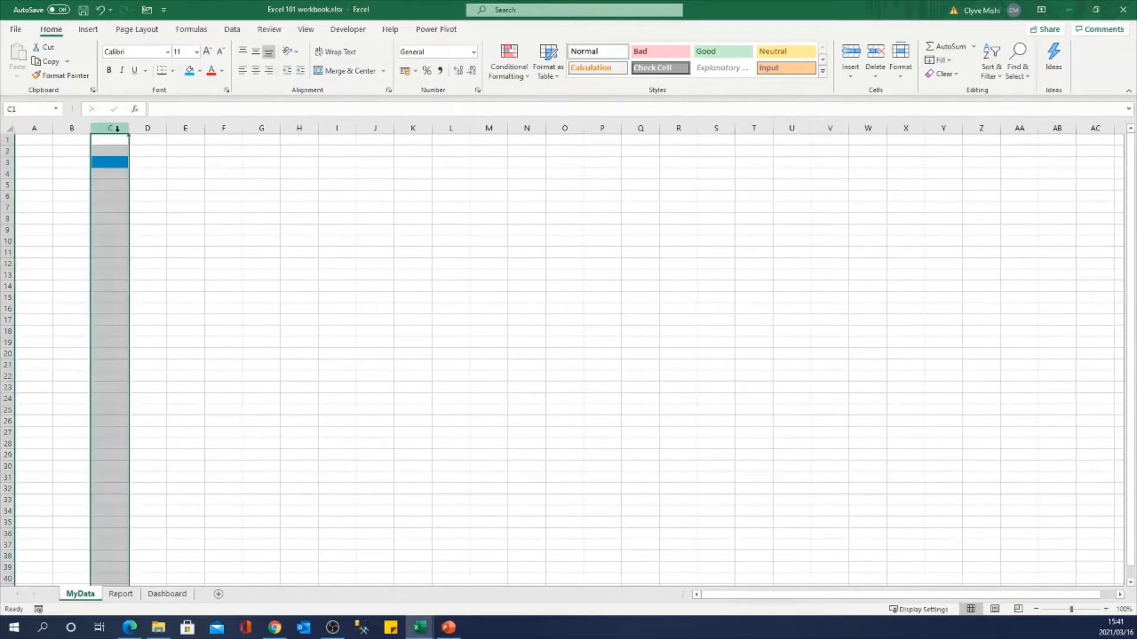
{"action": "left_click", "coordinate": [5, 164]}
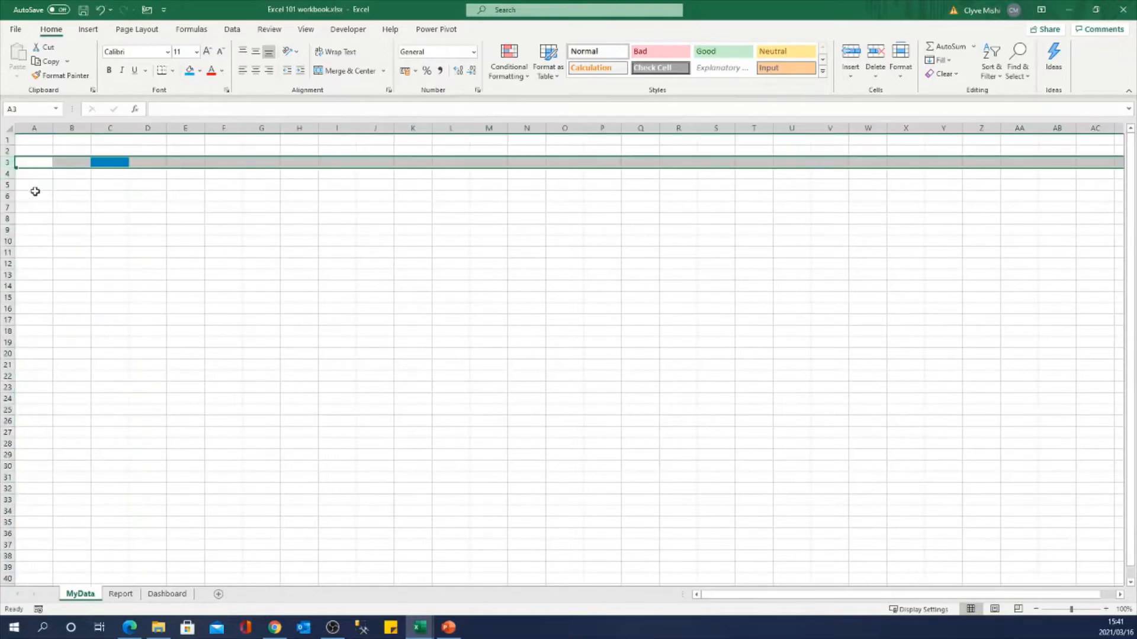
{"action": "left_click", "coordinate": [112, 161]}
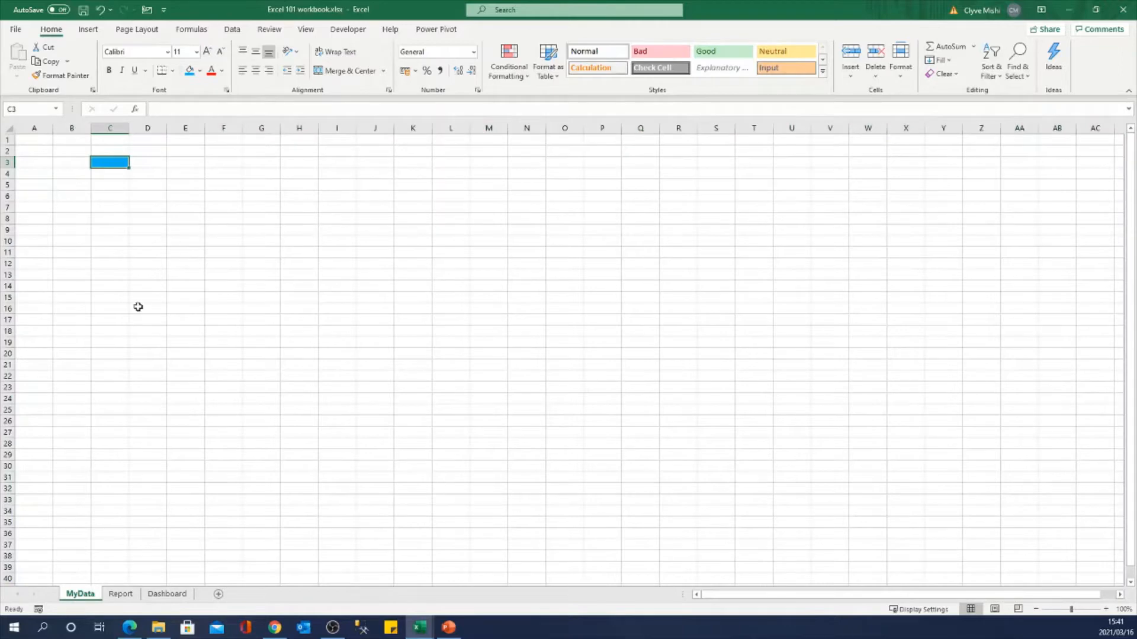
Fill cells C4 and C5, directly below the blue cell, with the same blue
{"action": "left_click", "coordinate": [116, 230]}
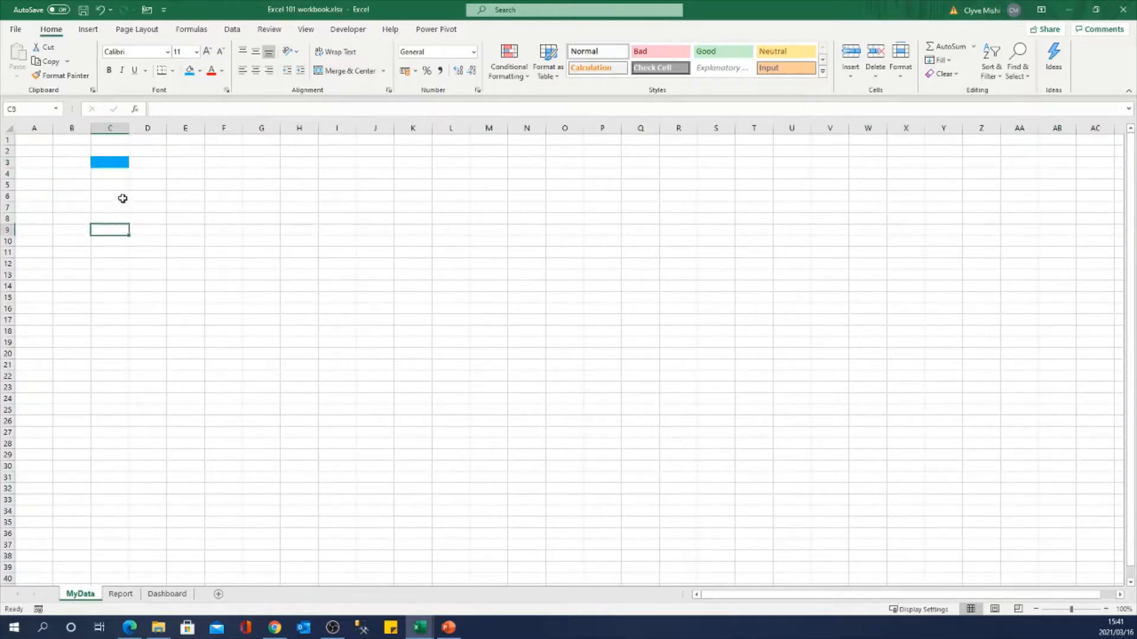
{"action": "left_click", "coordinate": [122, 196]}
{"action": "left_click", "coordinate": [105, 172]}
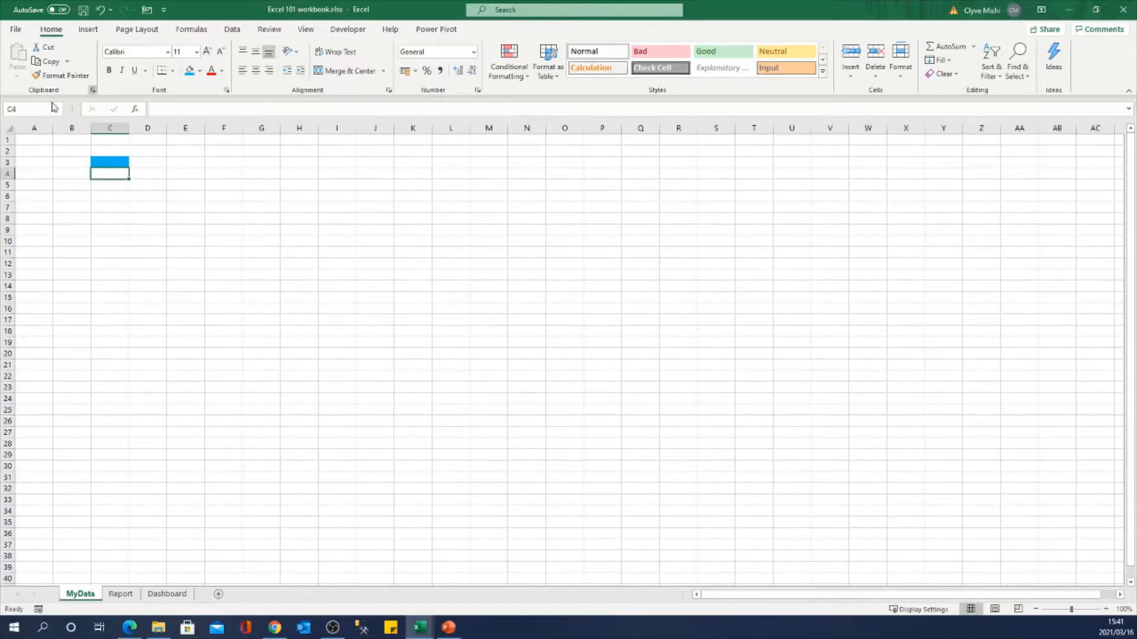
{"action": "left_click", "coordinate": [189, 70]}
{"action": "left_click", "coordinate": [115, 184]}
{"action": "left_click", "coordinate": [189, 69]}
Fill cells D3, D4 and D5 with the same blue to extend the block by one column
{"action": "left_click", "coordinate": [148, 162]}
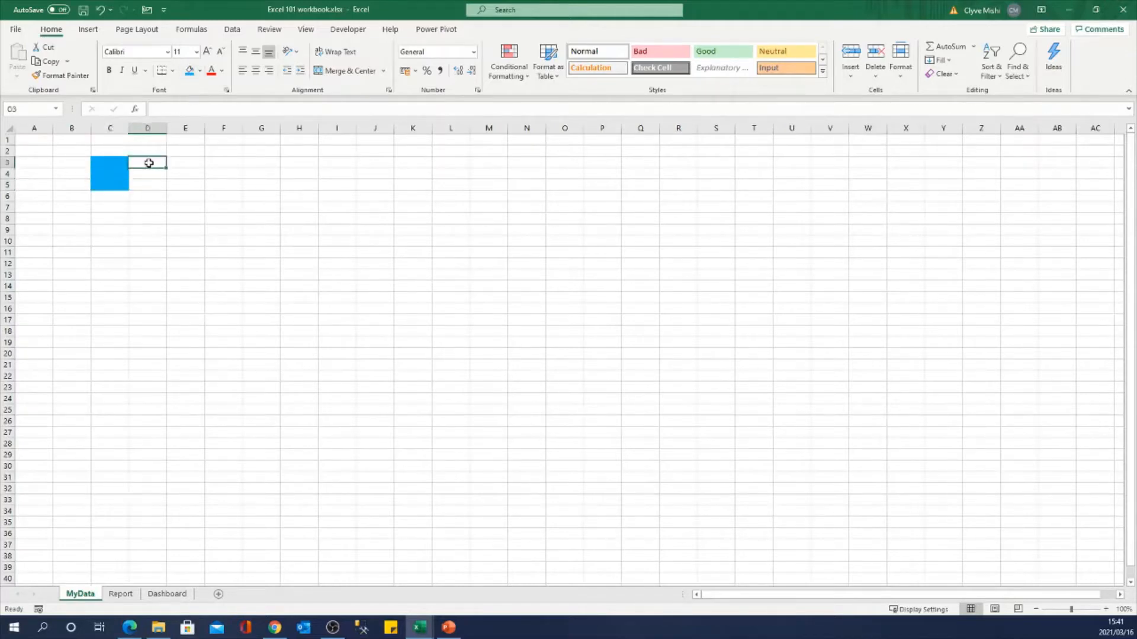
{"action": "left_click", "coordinate": [189, 69]}
{"action": "left_click", "coordinate": [154, 172]}
{"action": "left_click", "coordinate": [190, 70]}
{"action": "left_click", "coordinate": [147, 187]}
{"action": "left_click", "coordinate": [189, 70]}
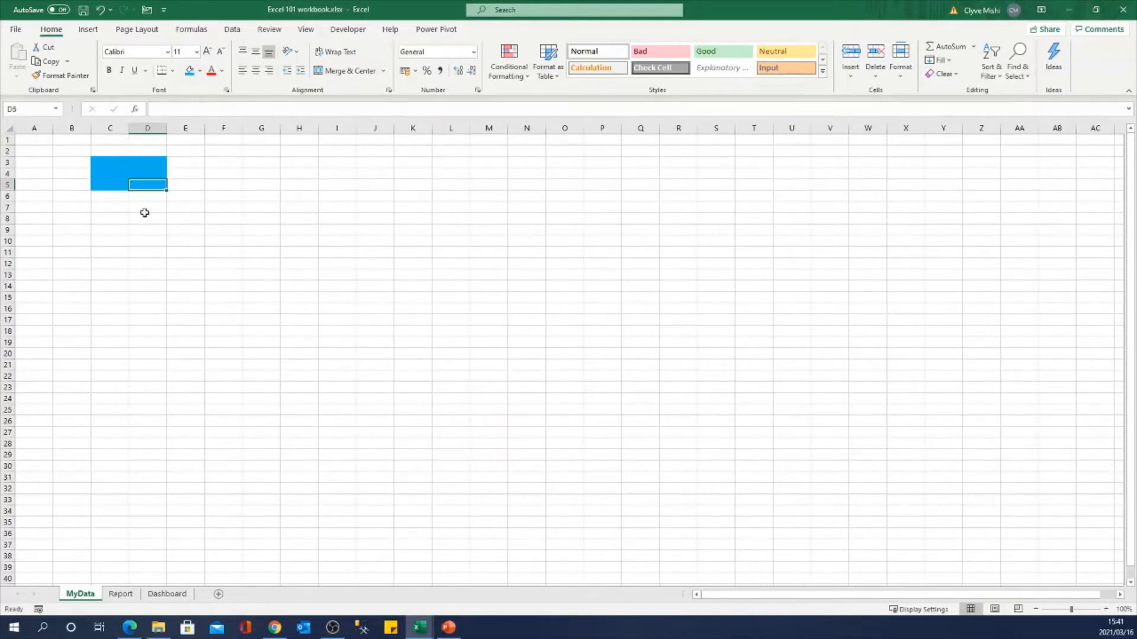
Define a cell name for C11 using the author's first name and one for C12 using the surname
{"action": "left_click", "coordinate": [102, 158]}
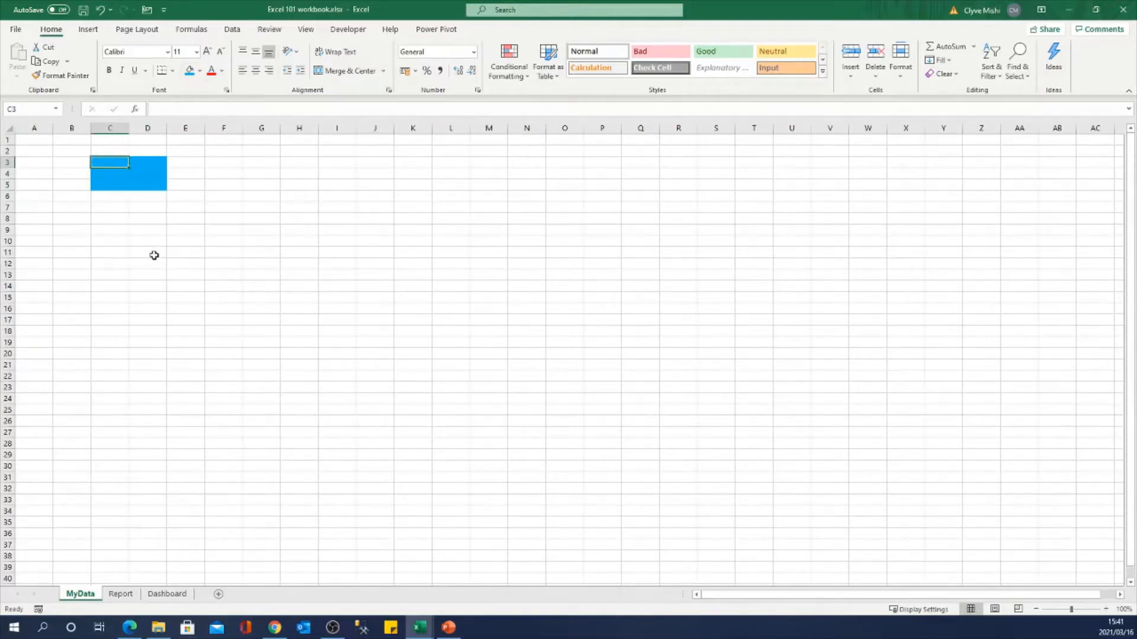
{"action": "left_click", "coordinate": [119, 254]}
{"action": "left_click", "coordinate": [28, 109]}
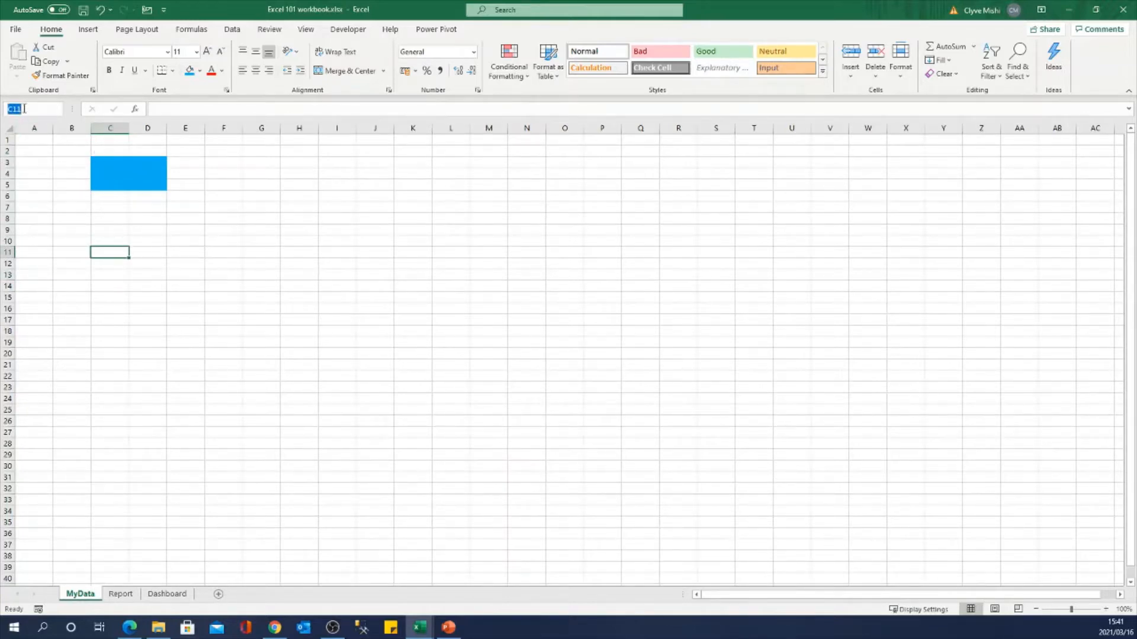
{"action": "type", "text": "Clyve"}
{"action": "key", "text": "Return"}
{"action": "left_click", "coordinate": [114, 264]}
{"action": "left_click", "coordinate": [44, 108]}
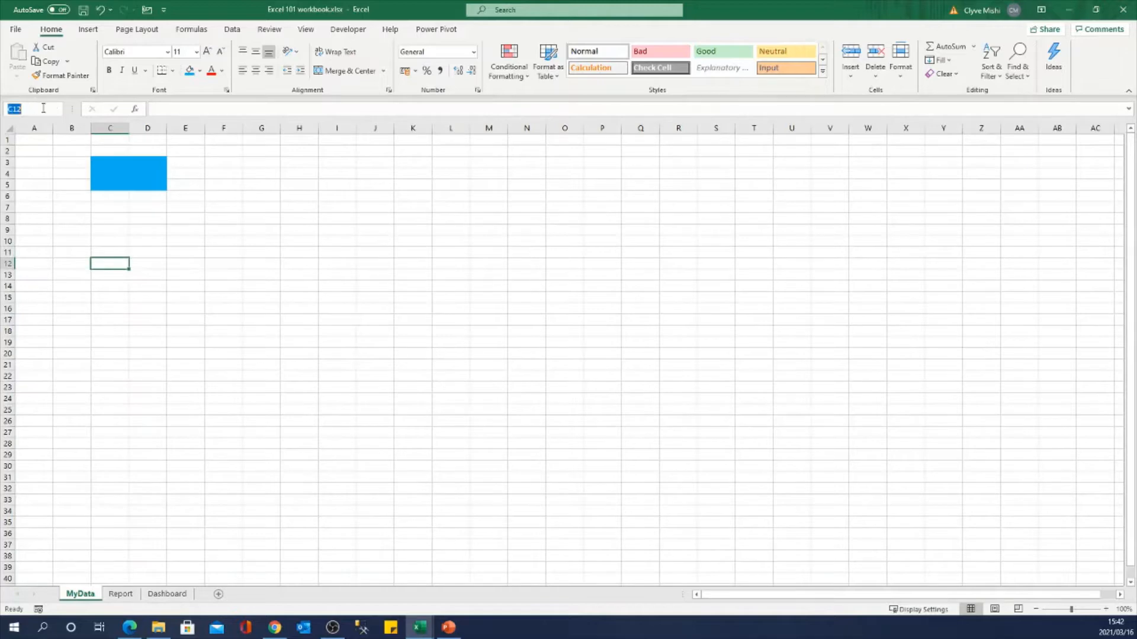
{"action": "type", "text": "Mishi"}
Fill the two named cells C11:C12 with yellow
{"action": "left_click_drag", "start_coordinate": [113, 253], "coordinate": [112, 264]}
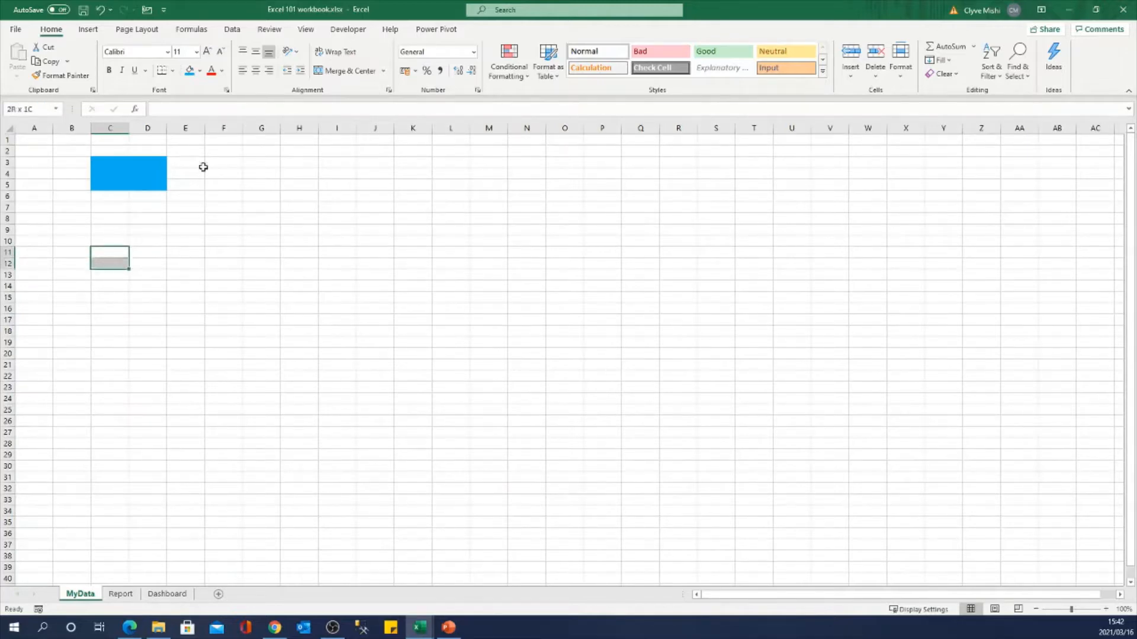
{"action": "left_click", "coordinate": [198, 78]}
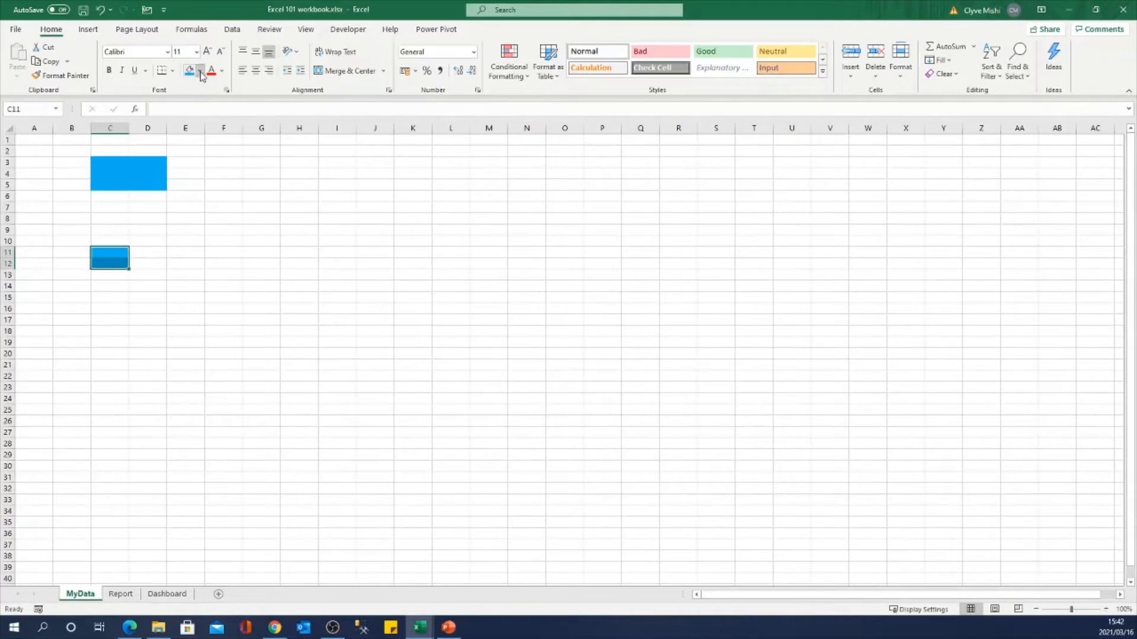
{"action": "left_click", "coordinate": [201, 72]}
{"action": "left_click", "coordinate": [220, 180]}
{"action": "left_click", "coordinate": [150, 285]}
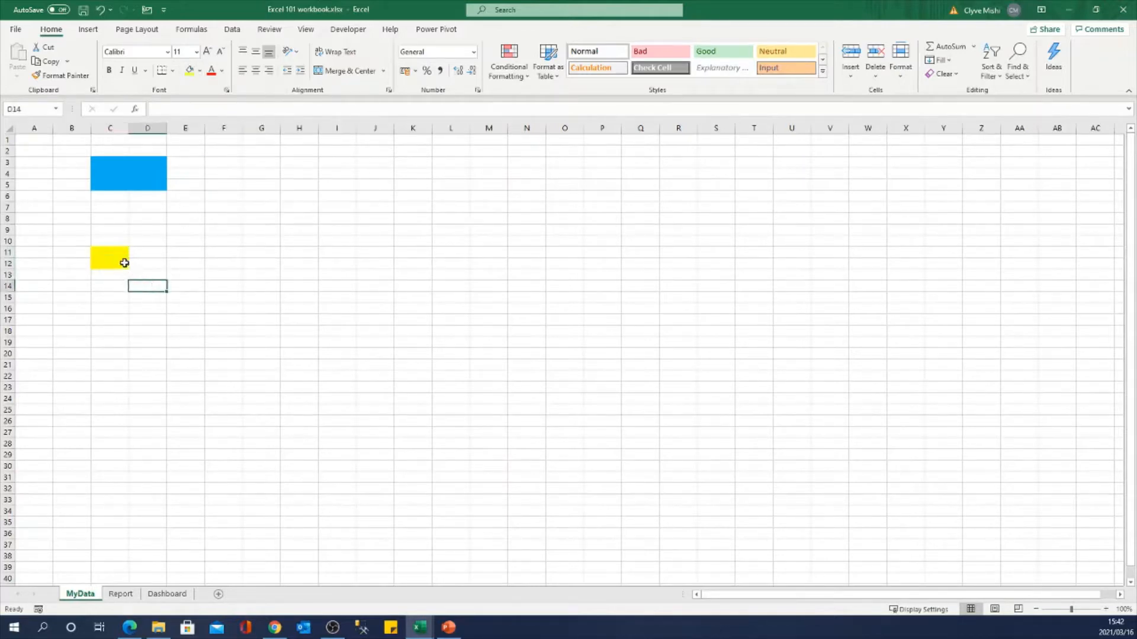
Jump to the named cells C11 and C12 by choosing their defined names
{"action": "left_click", "coordinate": [114, 243]}
{"action": "left_click", "coordinate": [56, 109]}
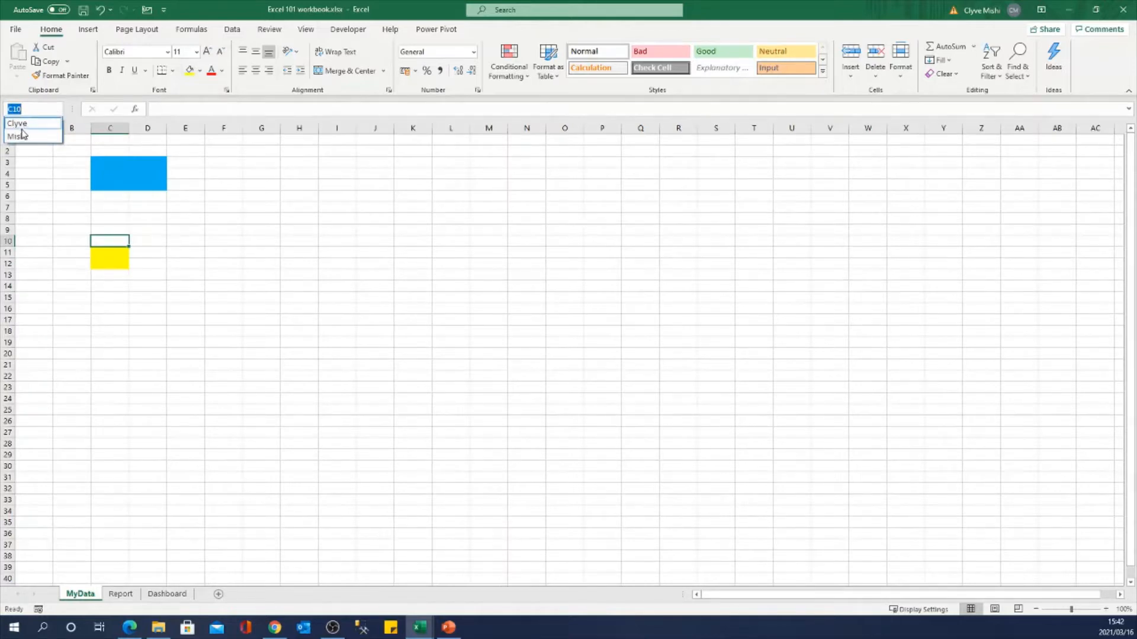
{"action": "left_click", "coordinate": [26, 126]}
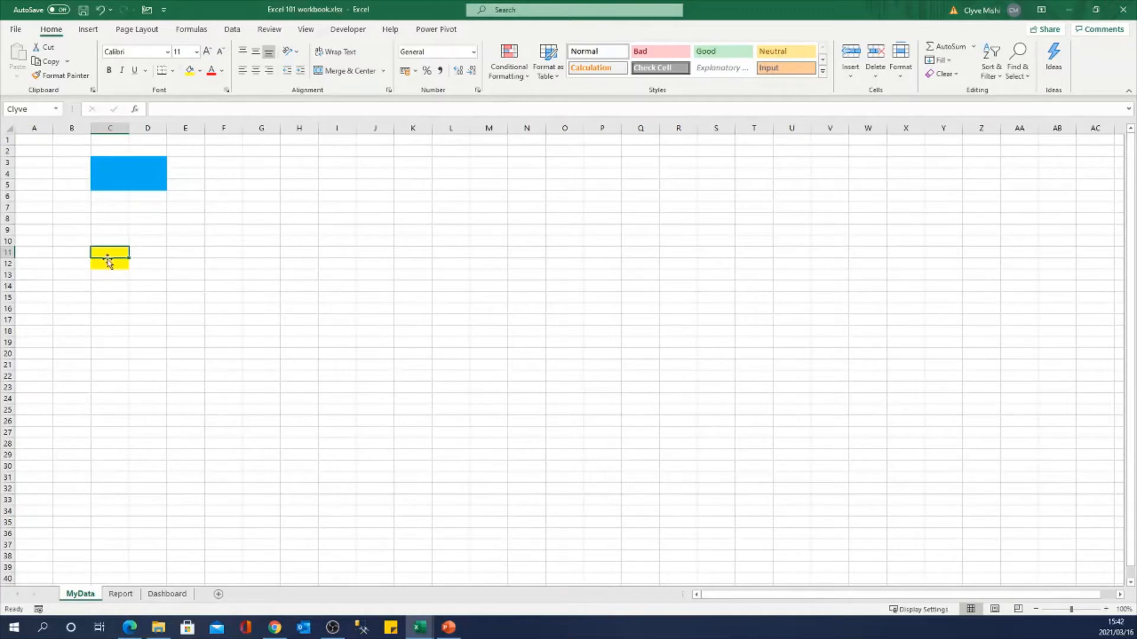
{"action": "left_click", "coordinate": [56, 110]}
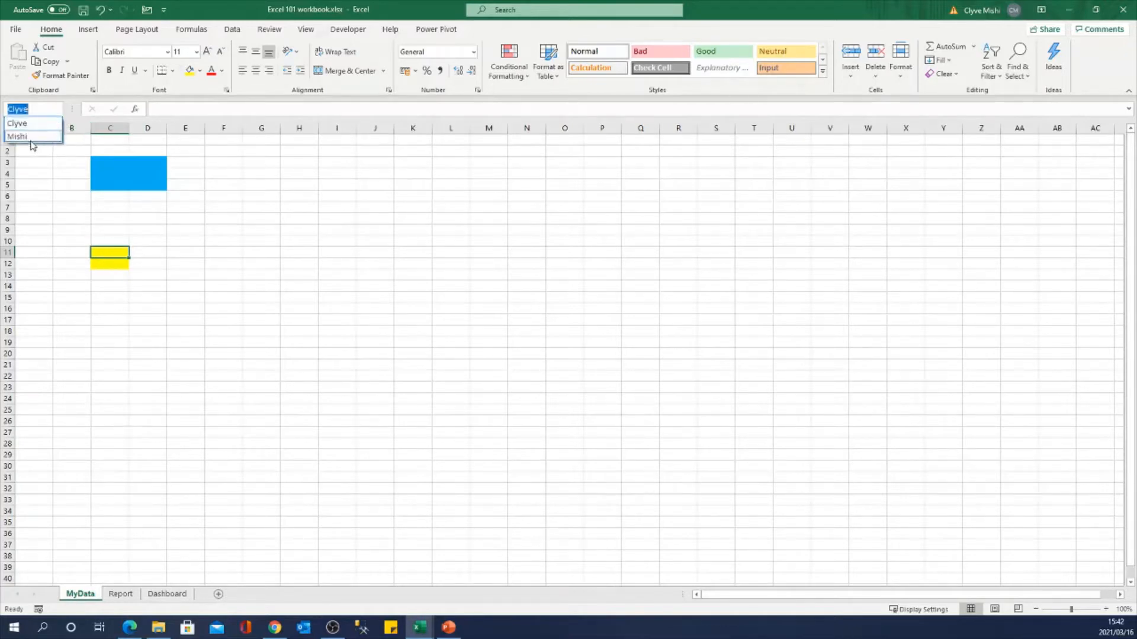
{"action": "left_click", "coordinate": [21, 120]}
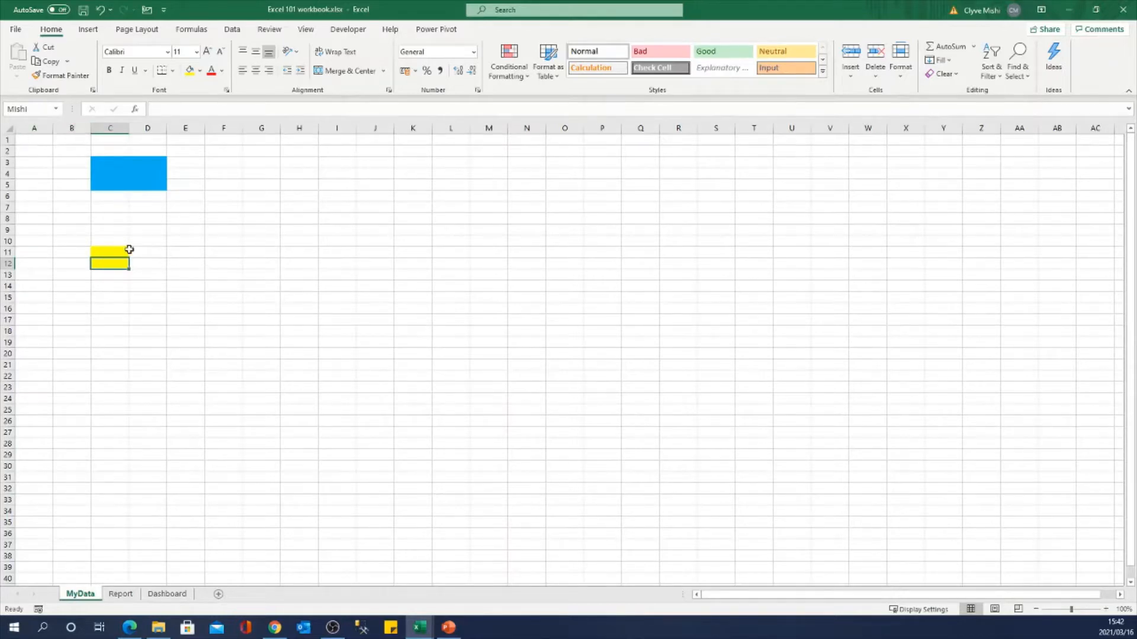
Enter the range reference C3:C5 as text in cell F3
{"action": "left_click", "coordinate": [121, 232]}
{"action": "left_click", "coordinate": [107, 252]}
{"action": "left_click_drag", "start_coordinate": [99, 160], "coordinate": [115, 185]}
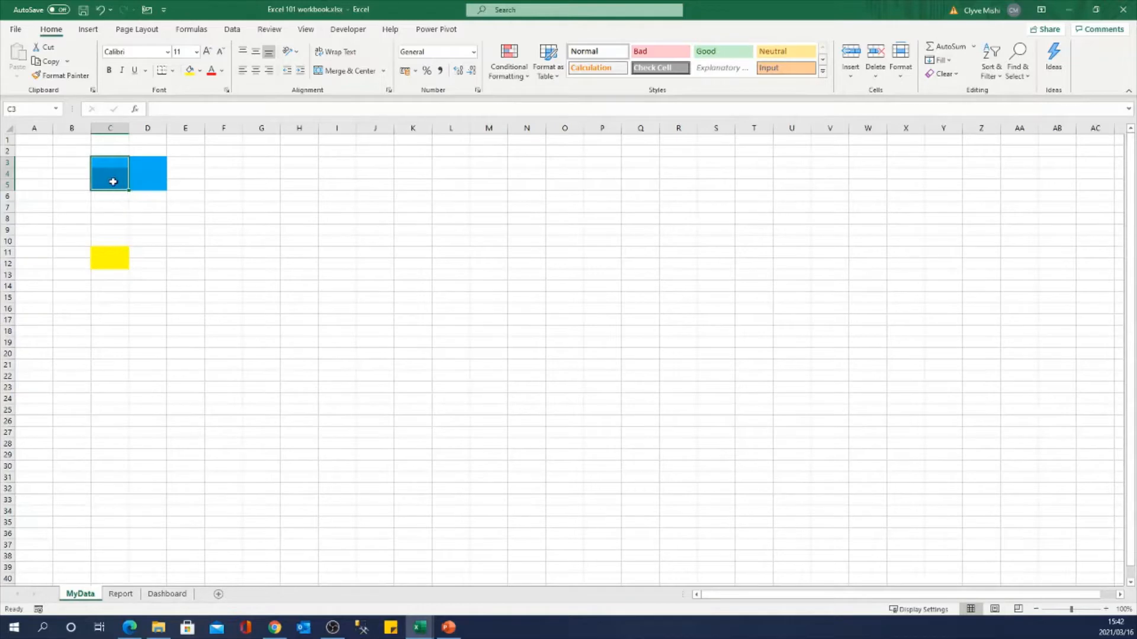
{"action": "left_click", "coordinate": [220, 161]}
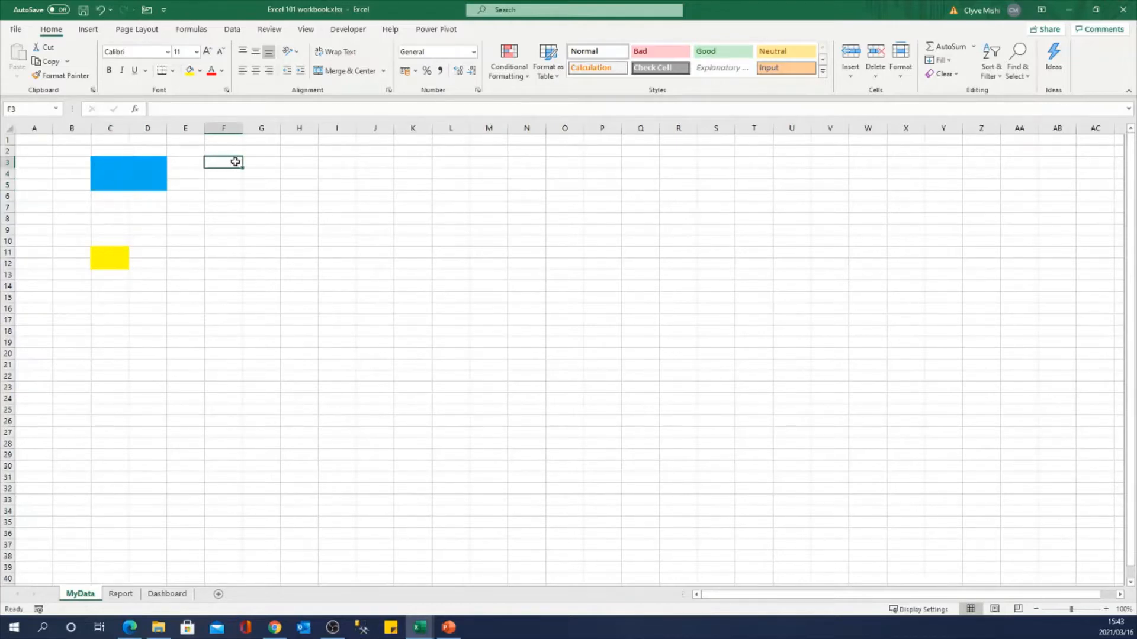
{"action": "type", "text": "C3:C5"}
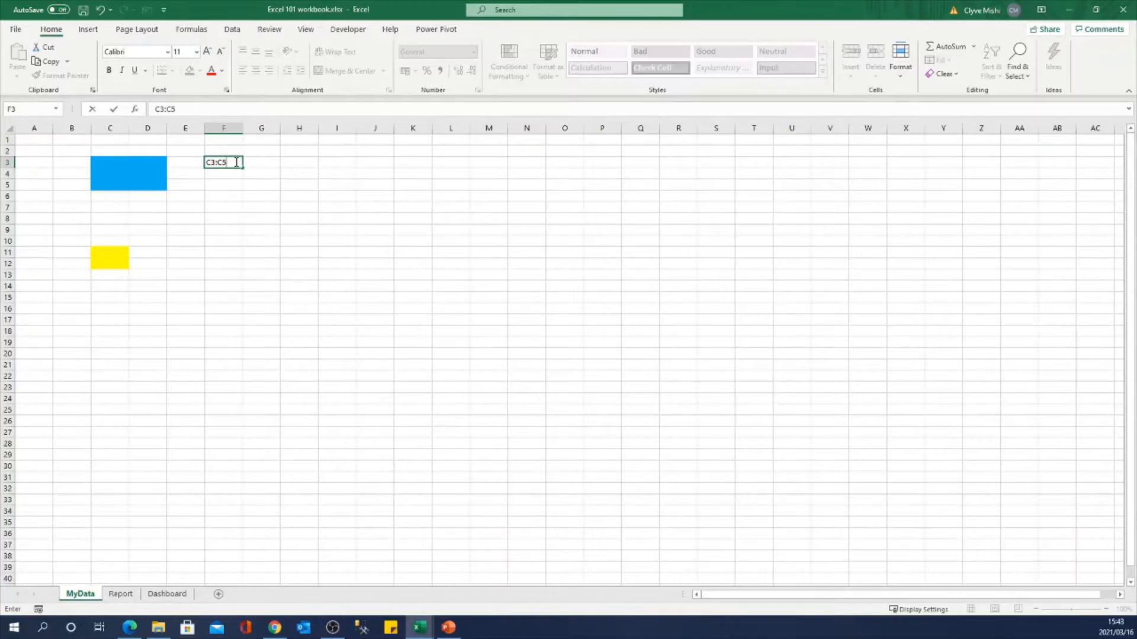
{"action": "left_click", "coordinate": [161, 176]}
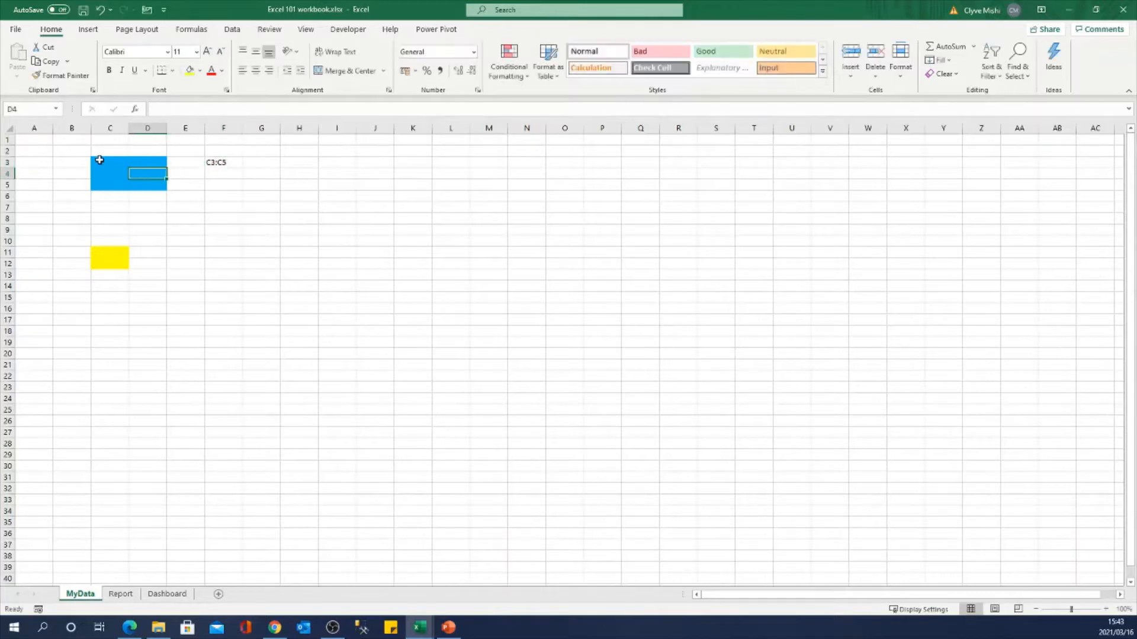
Select the blue cells in column C, and extend the selection across the whole block C3:D5
{"action": "left_click_drag", "start_coordinate": [96, 163], "coordinate": [140, 194]}
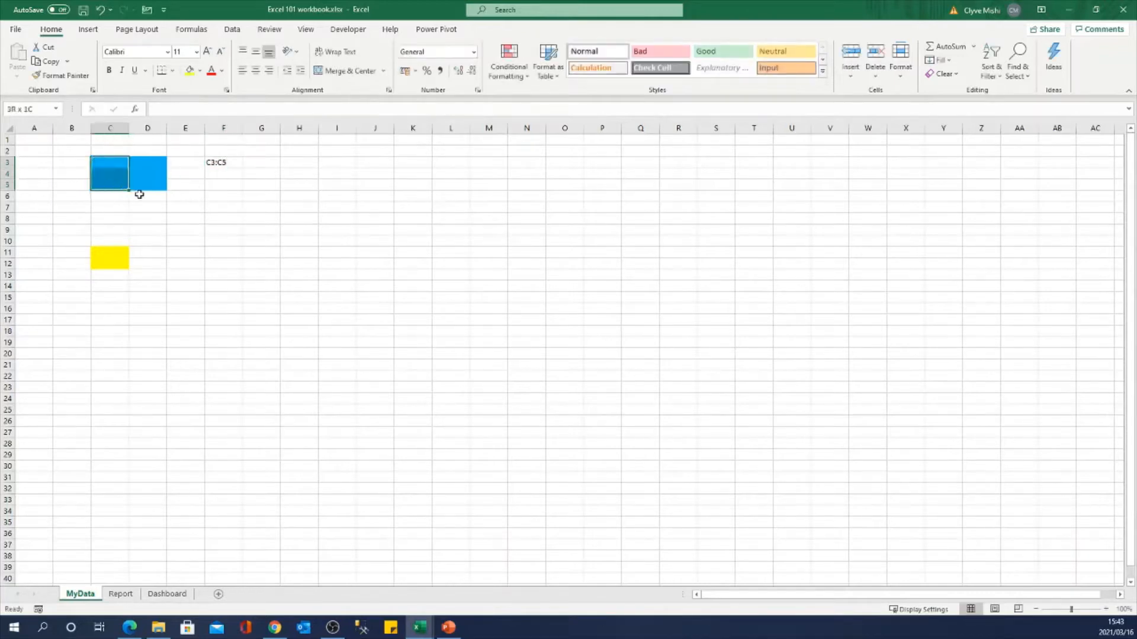
{"action": "left_click", "coordinate": [107, 161]}
{"action": "double_click", "coordinate": [163, 185]}
{"action": "left_click", "coordinate": [111, 163]}
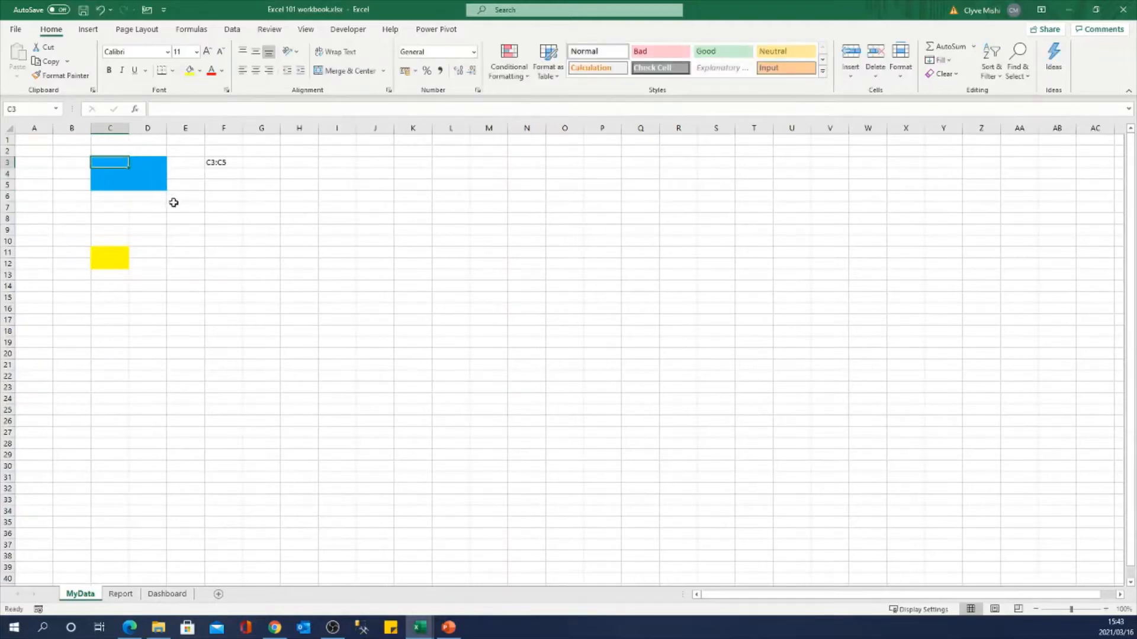
{"action": "left_click_drag", "start_coordinate": [173, 203], "coordinate": [157, 180]}
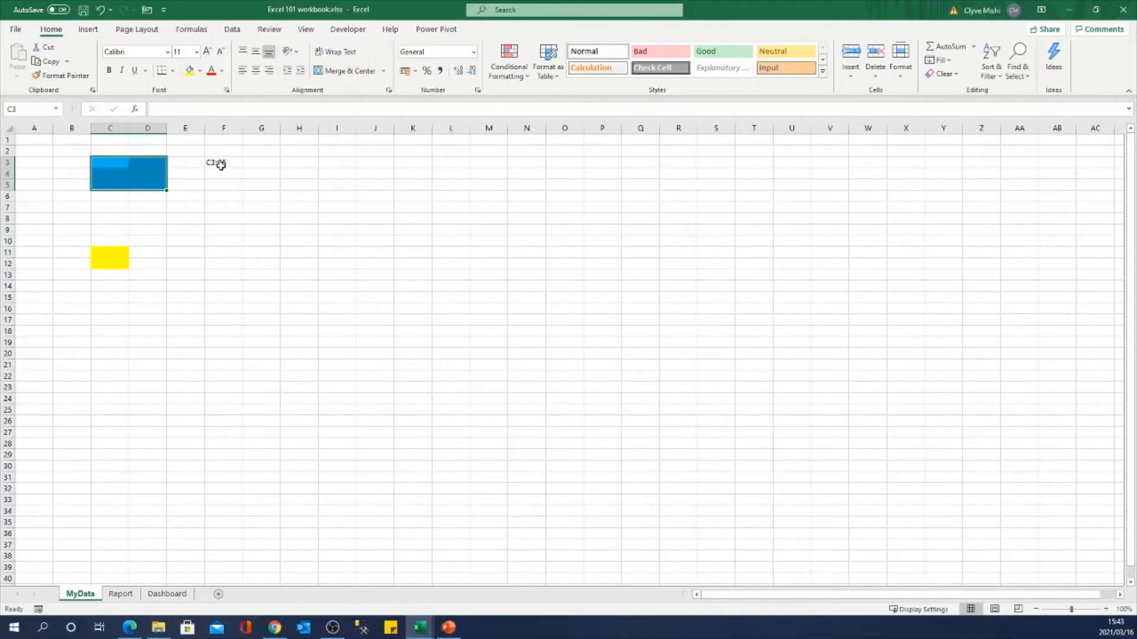
Change the range reference in cell F3 to C3:D5
{"action": "left_click", "coordinate": [223, 162]}
{"action": "double_click", "coordinate": [222, 161]}
{"action": "key", "text": "BackSpace"}
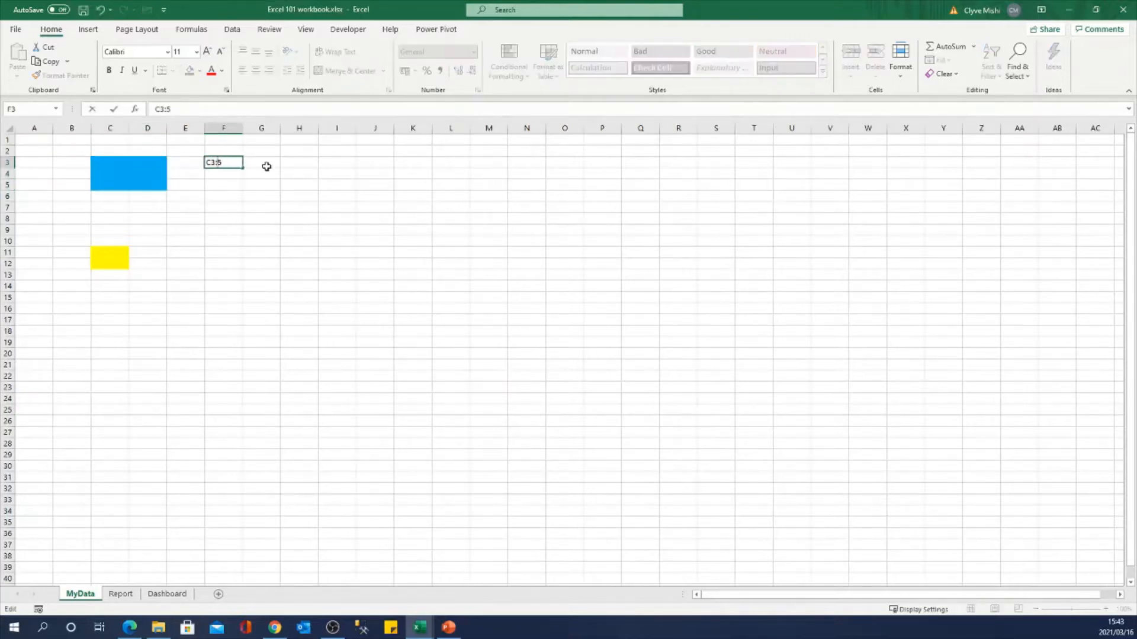
{"action": "type", "text": "D"}
{"action": "key", "text": "ctrl+Return"}
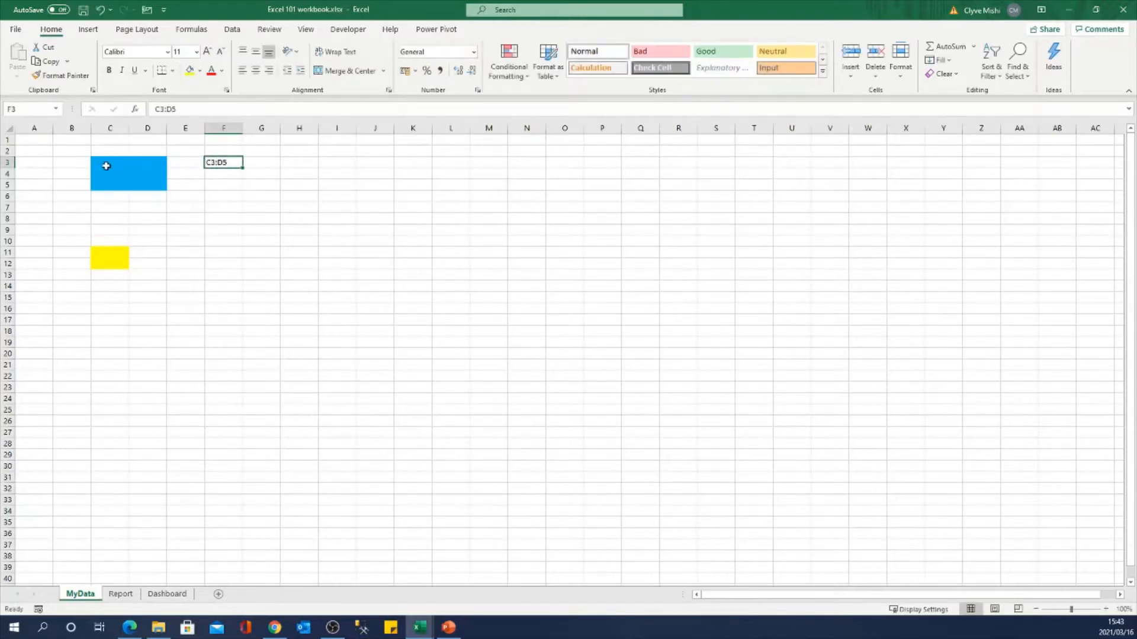
Fill the range C15:D17 with yellow
{"action": "left_click", "coordinate": [105, 299]}
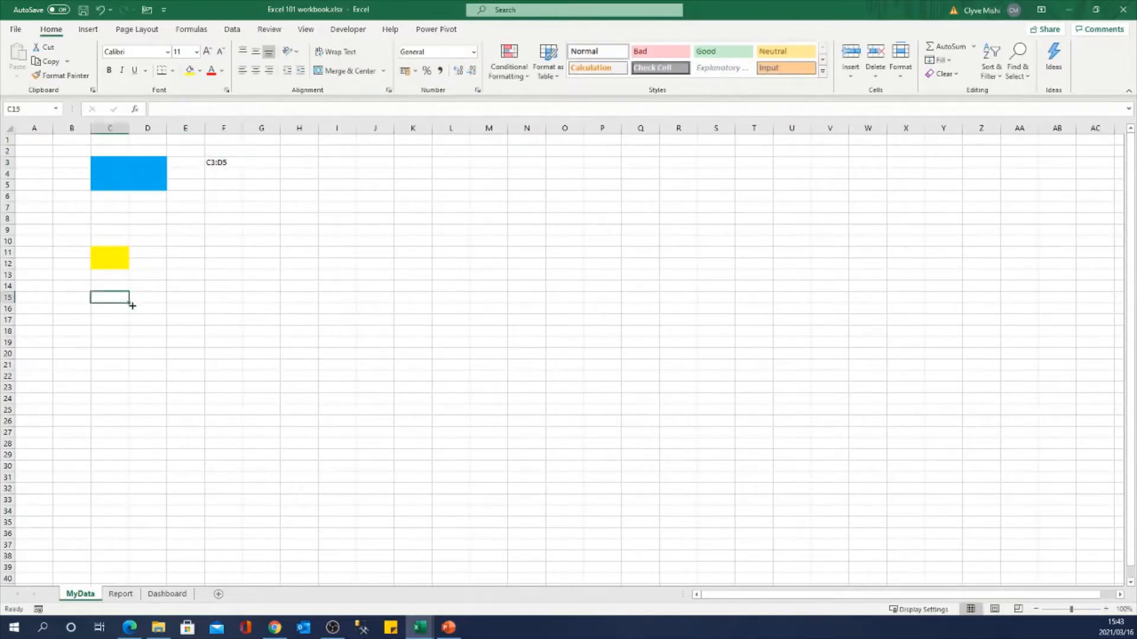
{"action": "left_click", "coordinate": [157, 320], "text": "shift"}
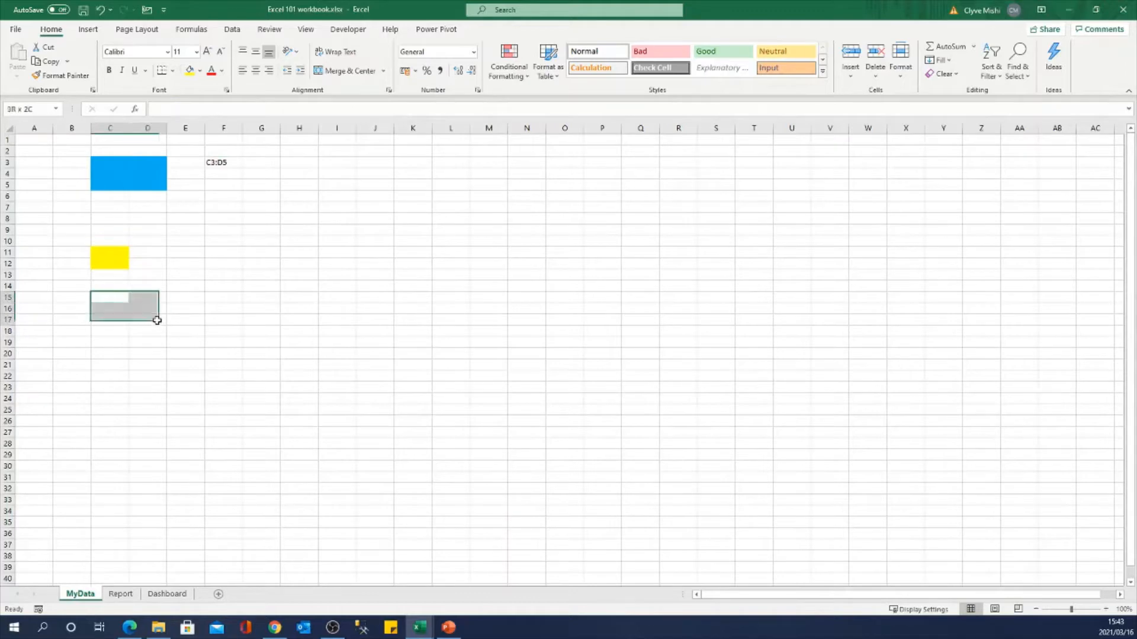
{"action": "left_click", "coordinate": [191, 69]}
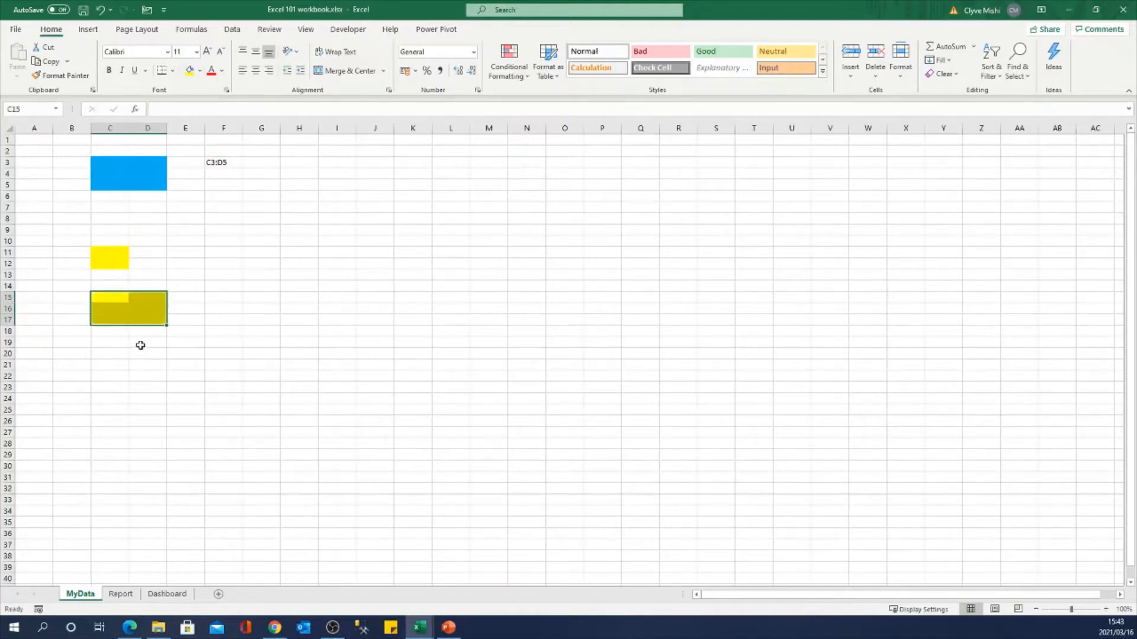
Name the yellow range C15:D17 "Cells" and select its first cell, C15
{"action": "left_click", "coordinate": [36, 110]}
{"action": "type", "text": "Cells"}
{"action": "left_click", "coordinate": [178, 422]}
{"action": "left_click", "coordinate": [111, 297]}
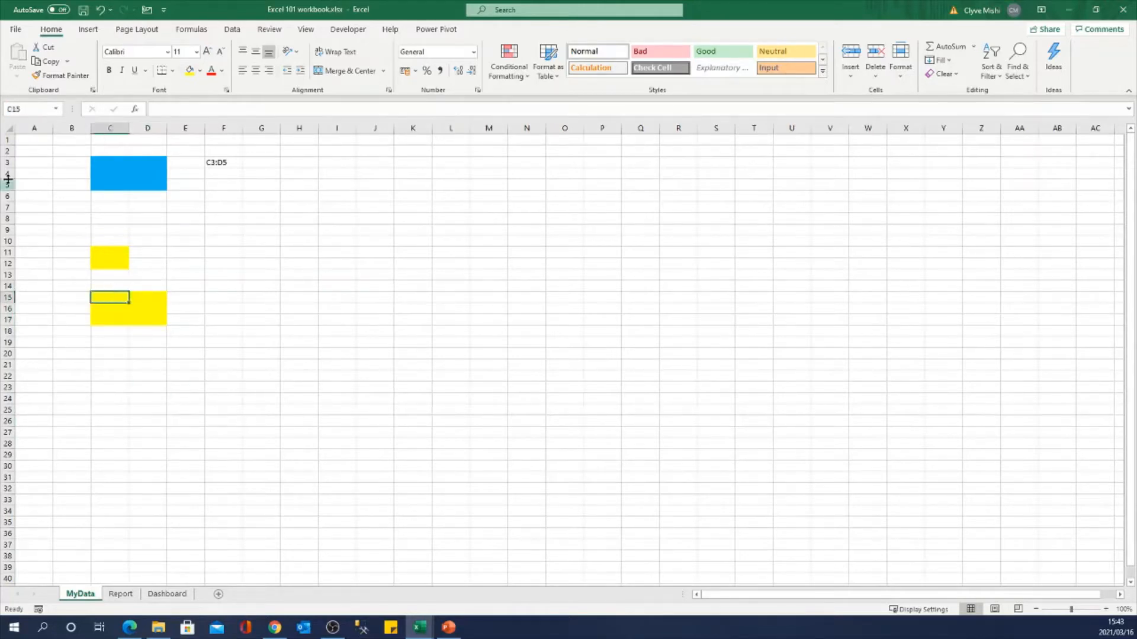
Go to the named range "Cells" from the list of defined names, and deselect it by selecting cell H18
{"action": "left_click", "coordinate": [42, 110]}
{"action": "left_click", "coordinate": [56, 109]}
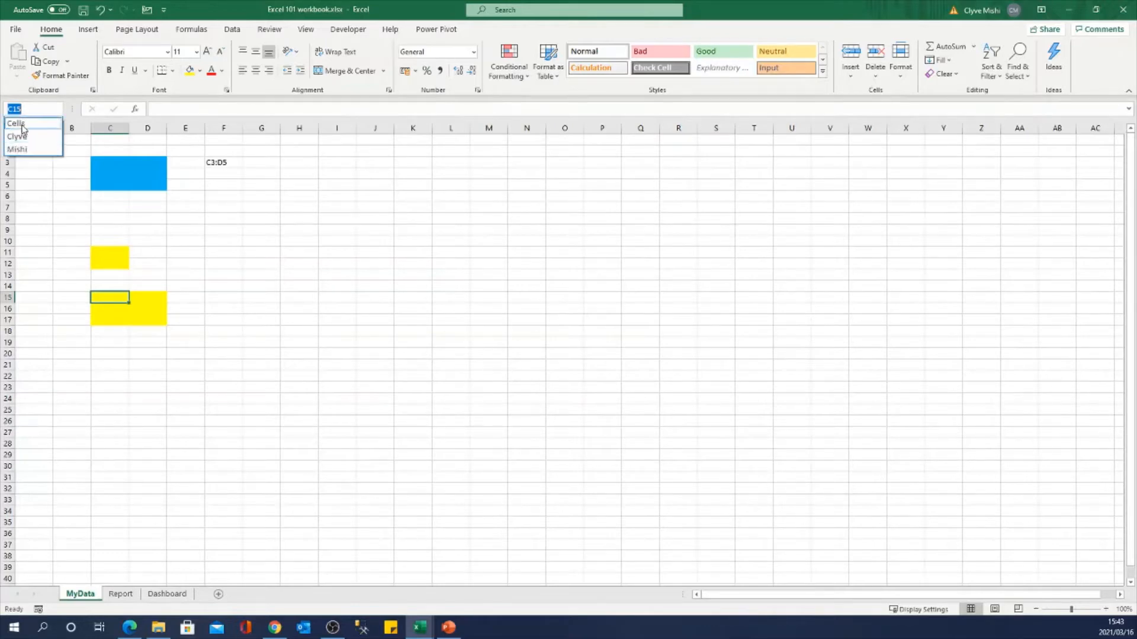
{"action": "left_click", "coordinate": [27, 120]}
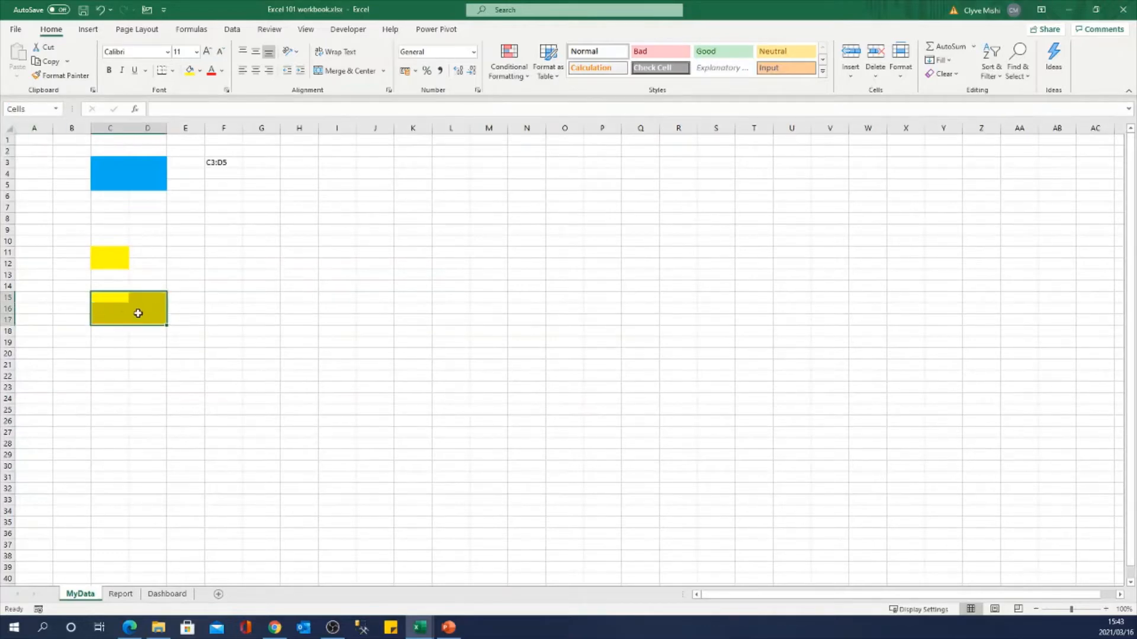
{"action": "left_click", "coordinate": [299, 332]}
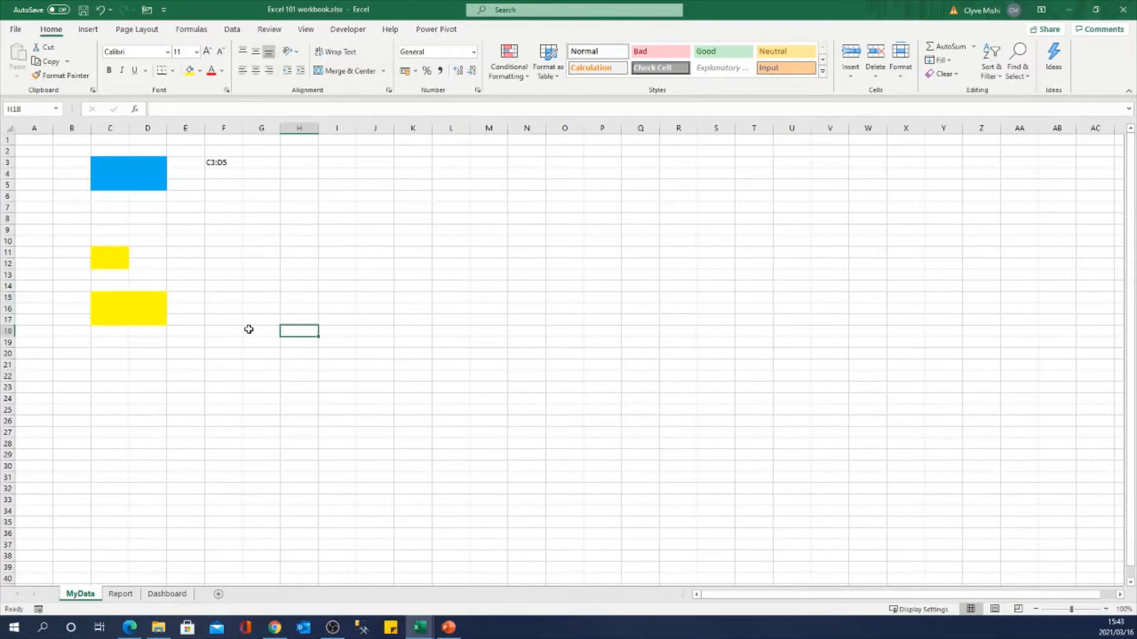
Select the yellow range C15:D17 directly in the grid to check its name, and finish on cell F11
{"action": "left_click", "coordinate": [121, 302]}
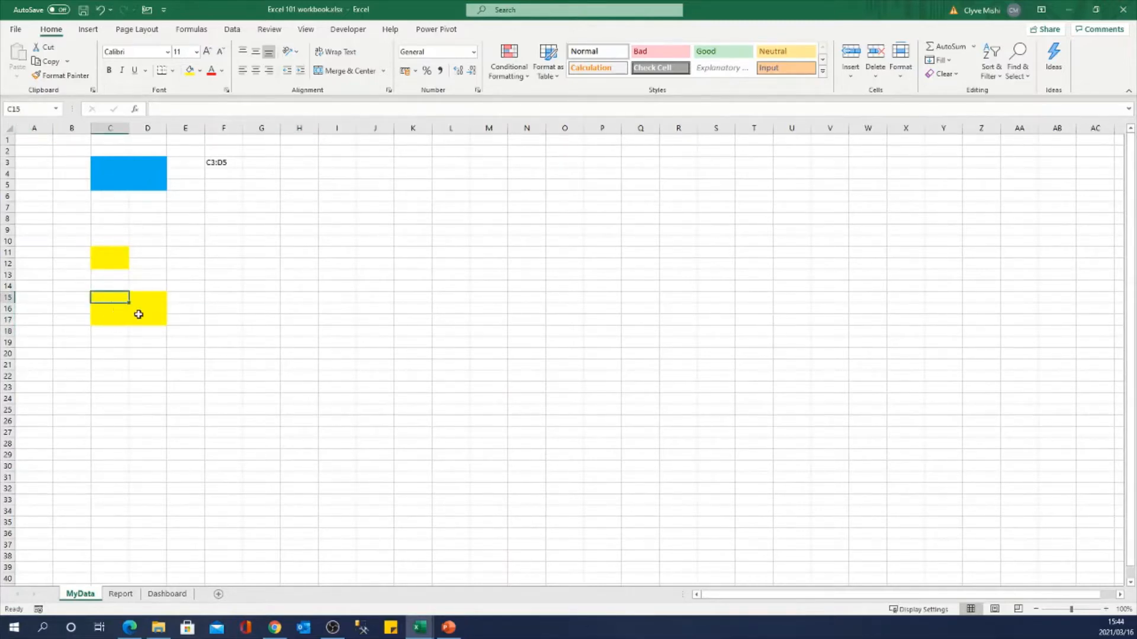
{"action": "left_click", "coordinate": [157, 320], "text": "shift"}
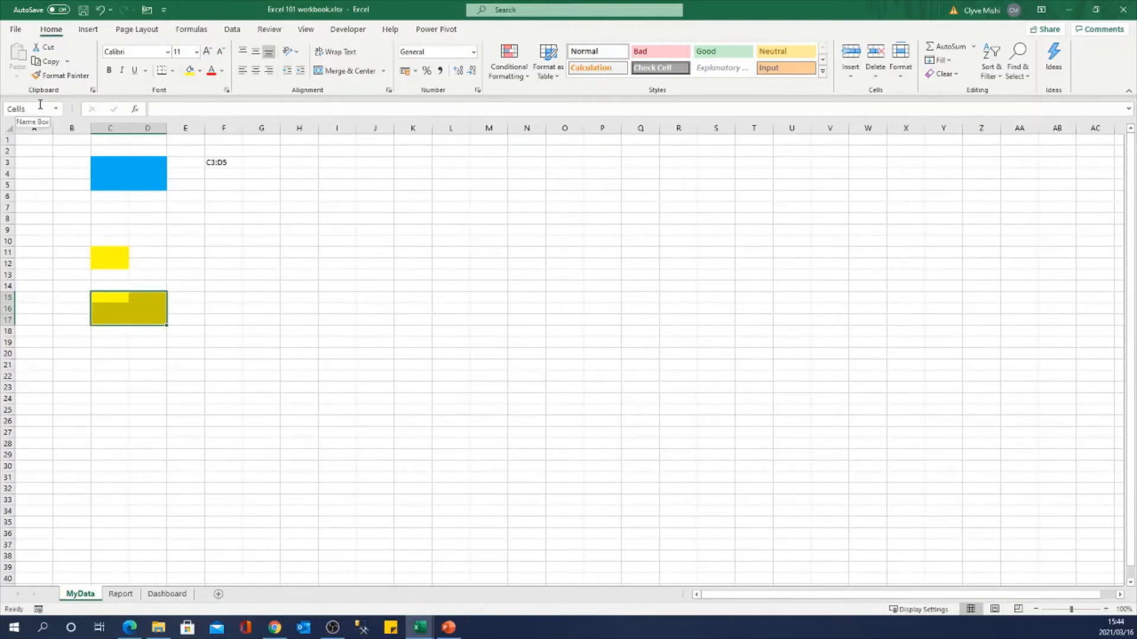
{"action": "left_click", "coordinate": [223, 252]}
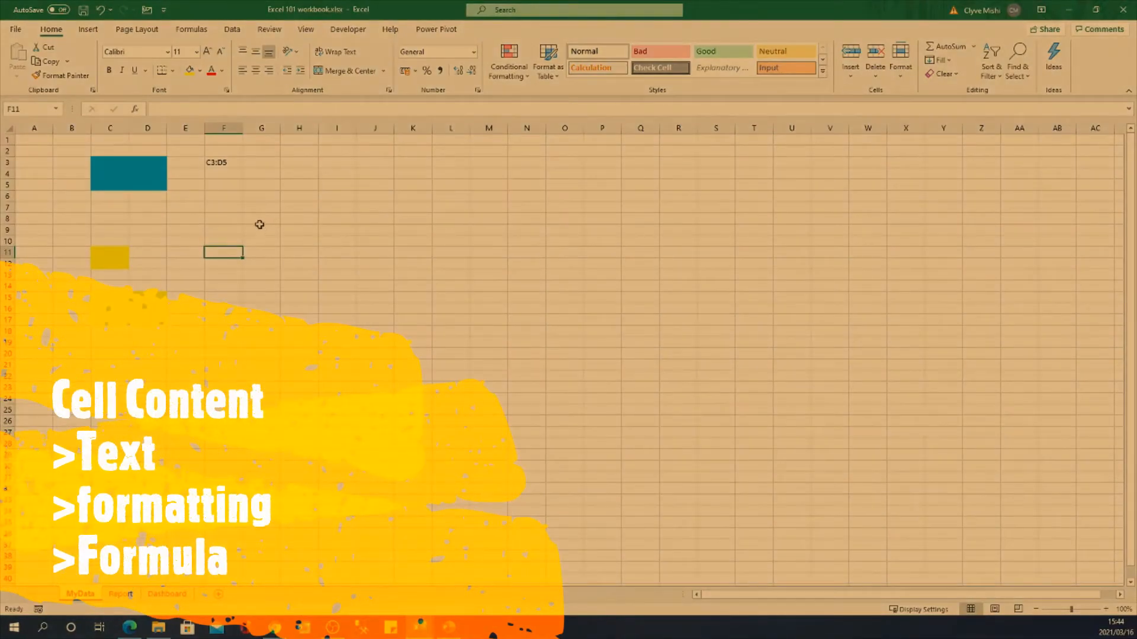
Enter 100 in cell H3 and format it as Currency
{"action": "left_click", "coordinate": [308, 163]}
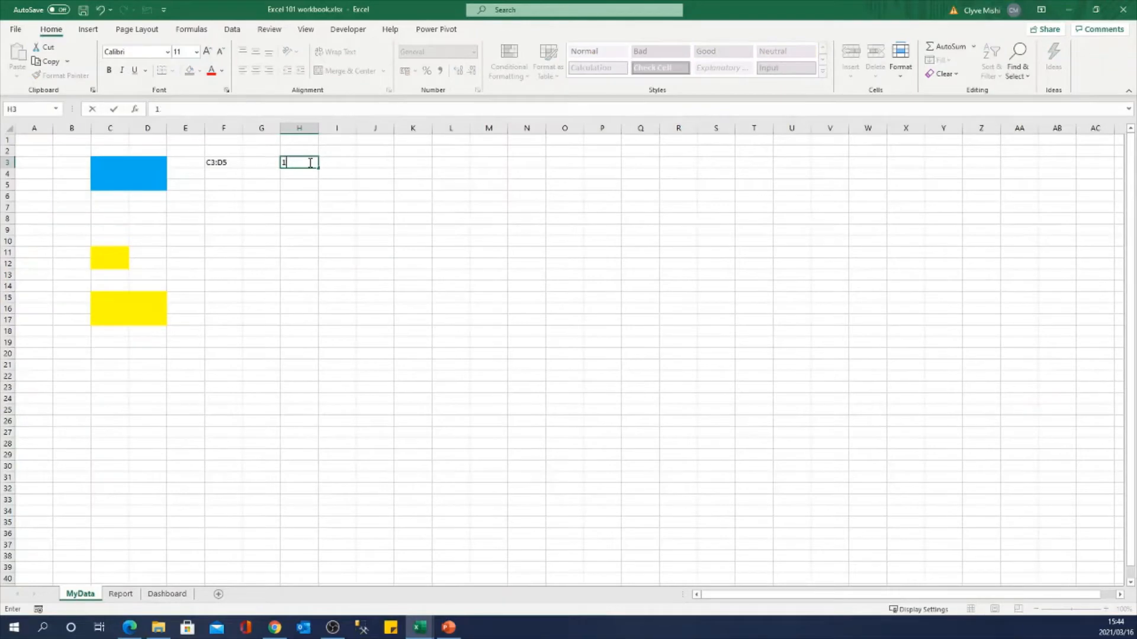
{"action": "key", "text": "Return"}
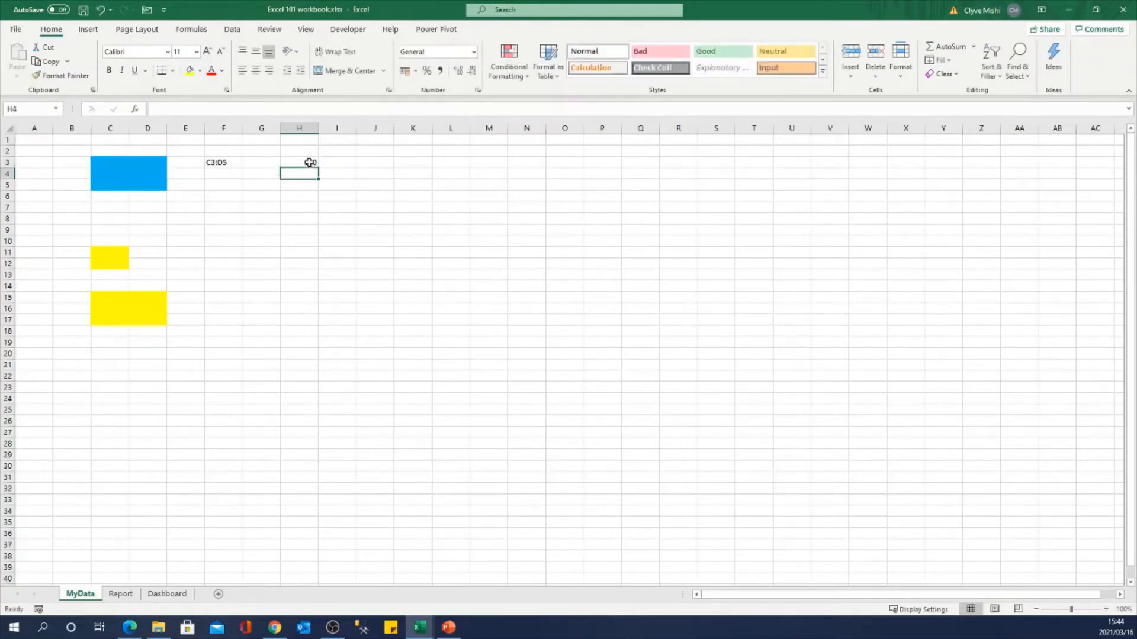
{"action": "left_click", "coordinate": [309, 162]}
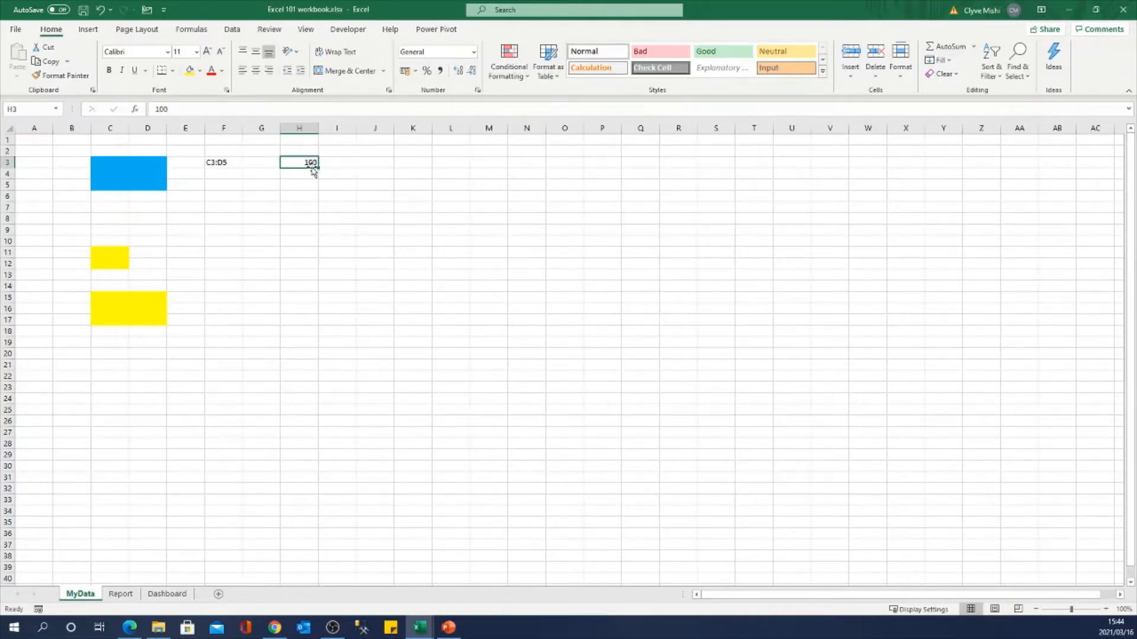
{"action": "left_click", "coordinate": [440, 71]}
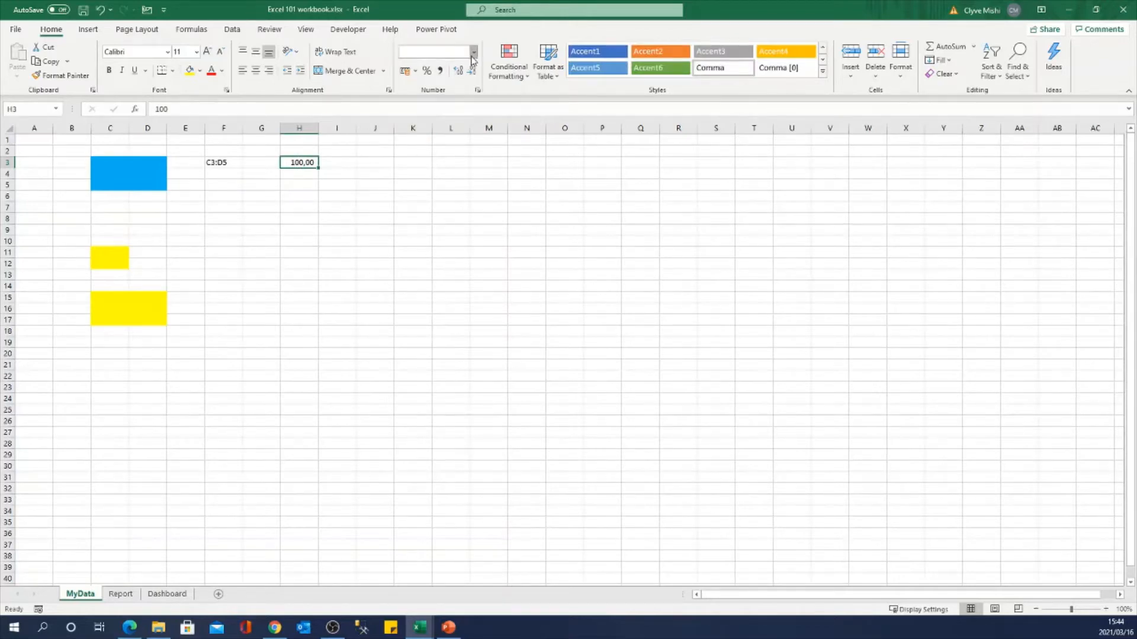
{"action": "left_click", "coordinate": [473, 55]}
{"action": "left_click", "coordinate": [444, 131]}
{"action": "left_click", "coordinate": [340, 219]}
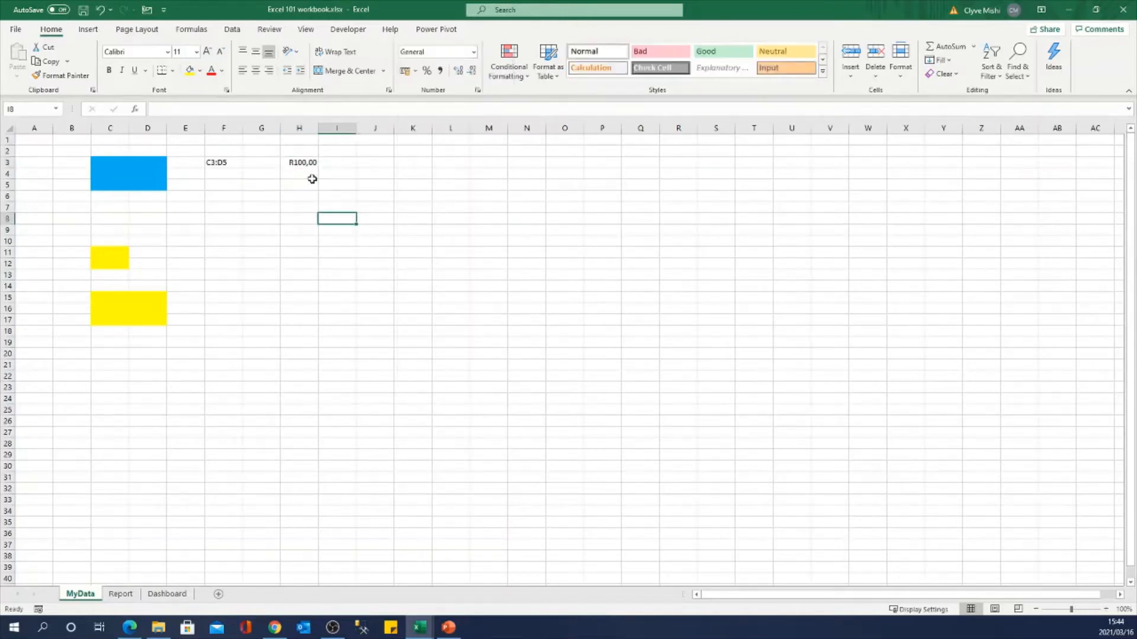
{"action": "left_click", "coordinate": [314, 165]}
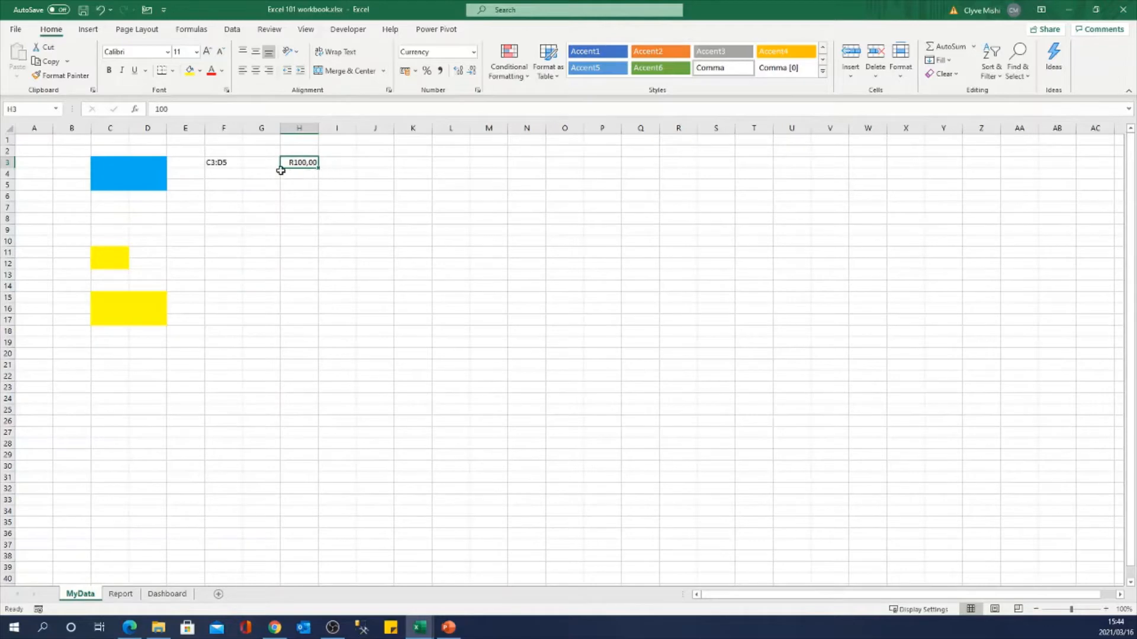
Enter the formula =H3 in cell H4 and extend it to =H3*2
{"action": "left_click", "coordinate": [312, 172]}
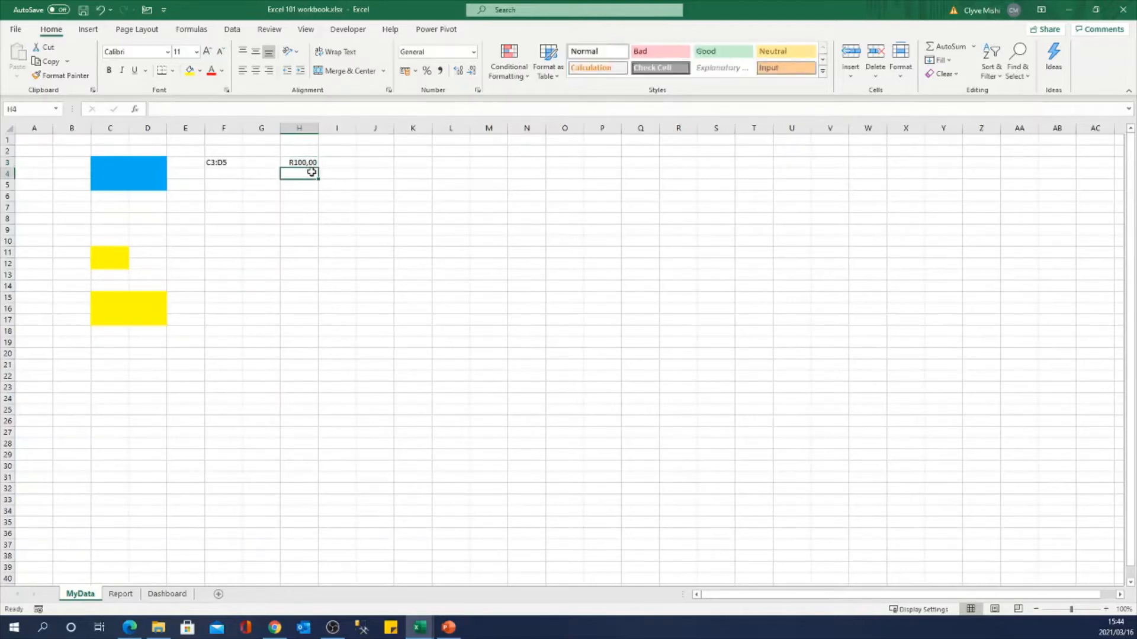
{"action": "type", "text": "="}
{"action": "left_click", "coordinate": [307, 161]}
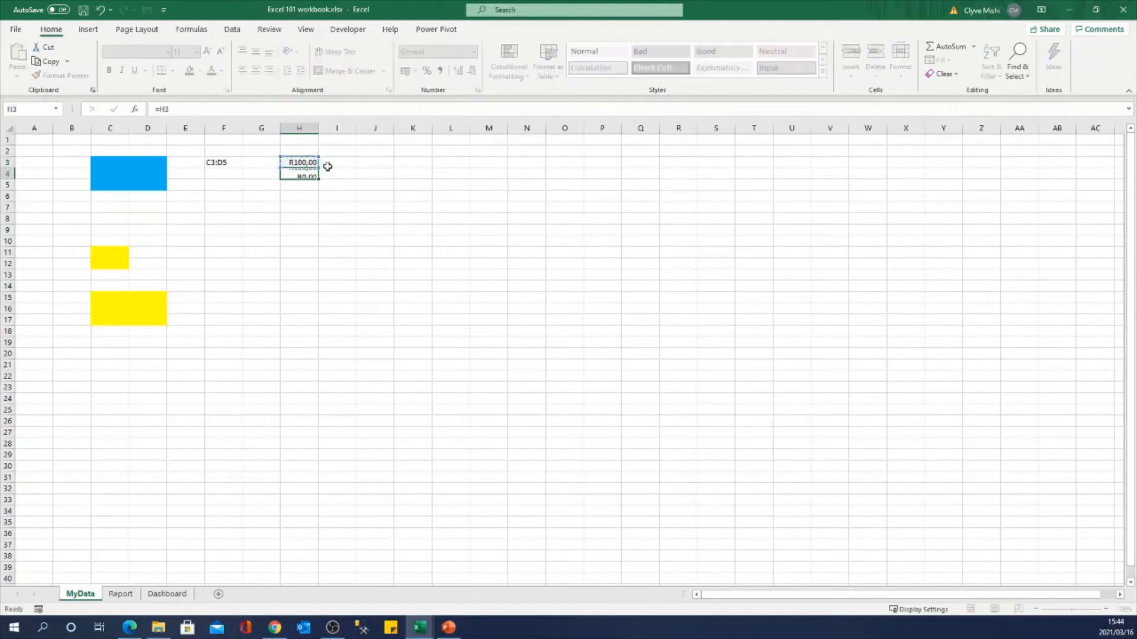
{"action": "key", "text": "Return"}
{"action": "left_click", "coordinate": [303, 175]}
{"action": "left_click", "coordinate": [186, 104]}
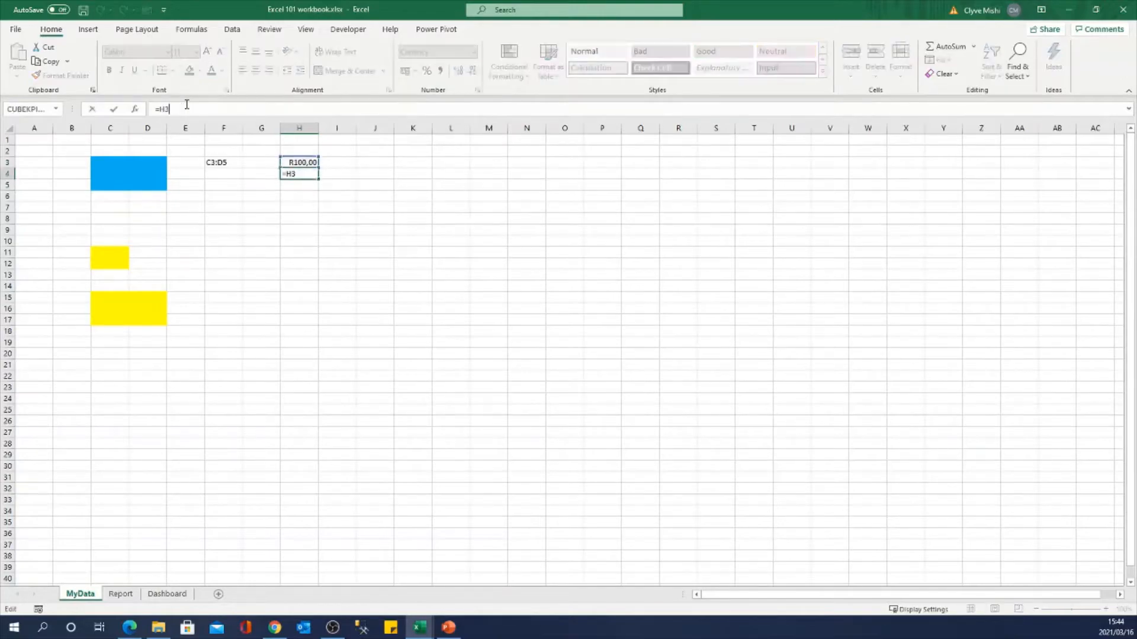
{"action": "type", "text": "*2"}
{"action": "key", "text": "Return"}
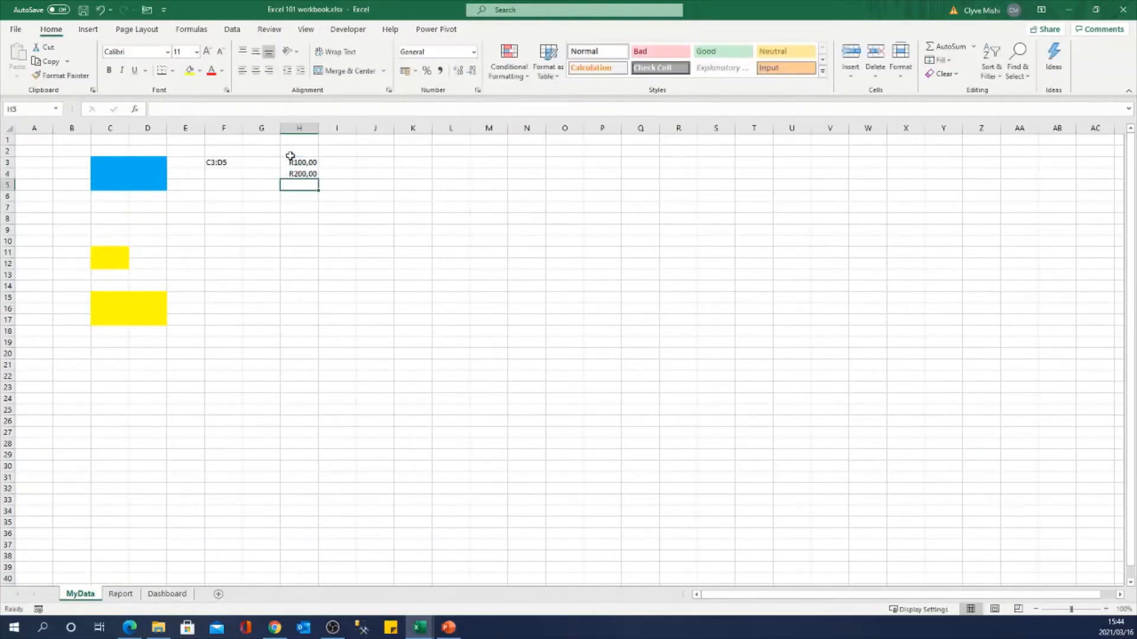
Enter 100 in cell I3, beside the currency amount in H3
{"action": "left_click", "coordinate": [289, 158]}
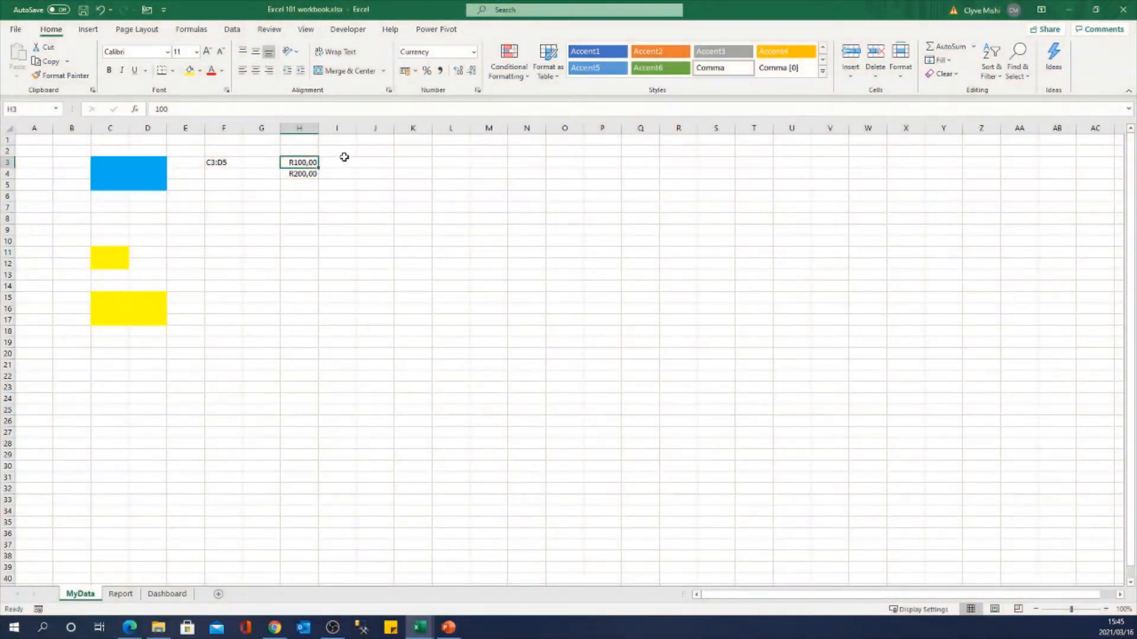
{"action": "left_click", "coordinate": [342, 161]}
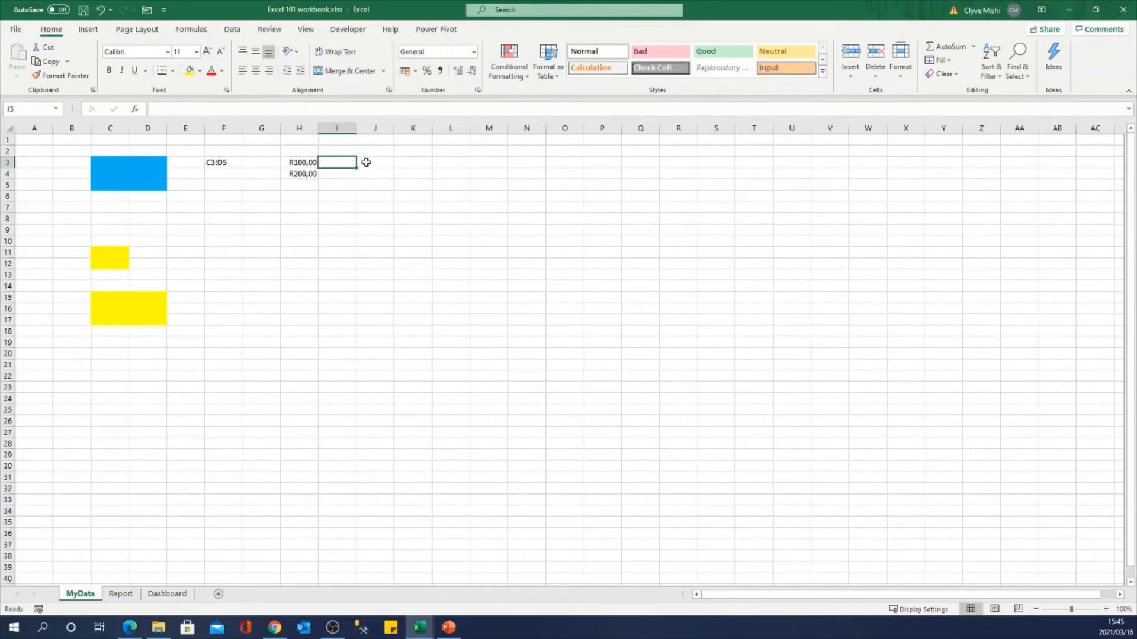
{"action": "type", "text": "100"}
{"action": "key", "text": "Return"}
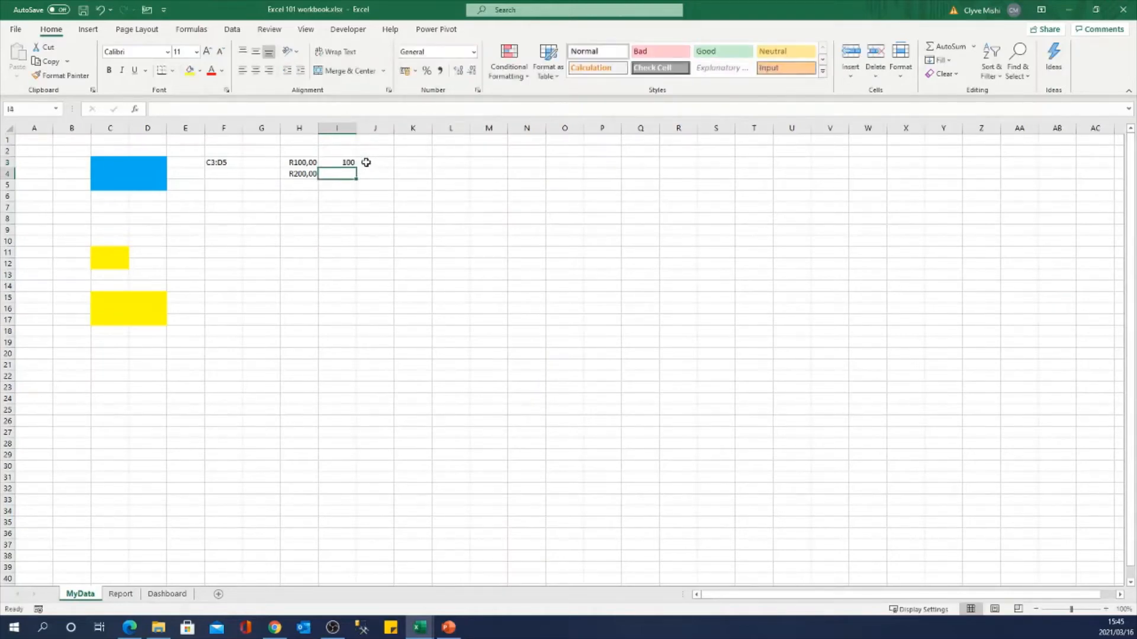
Select H4, H3 and F3 in turn, and examine the delete options for F3 without deleting anything
{"action": "left_click", "coordinate": [299, 175]}
{"action": "left_click", "coordinate": [300, 163]}
{"action": "left_click", "coordinate": [222, 163]}
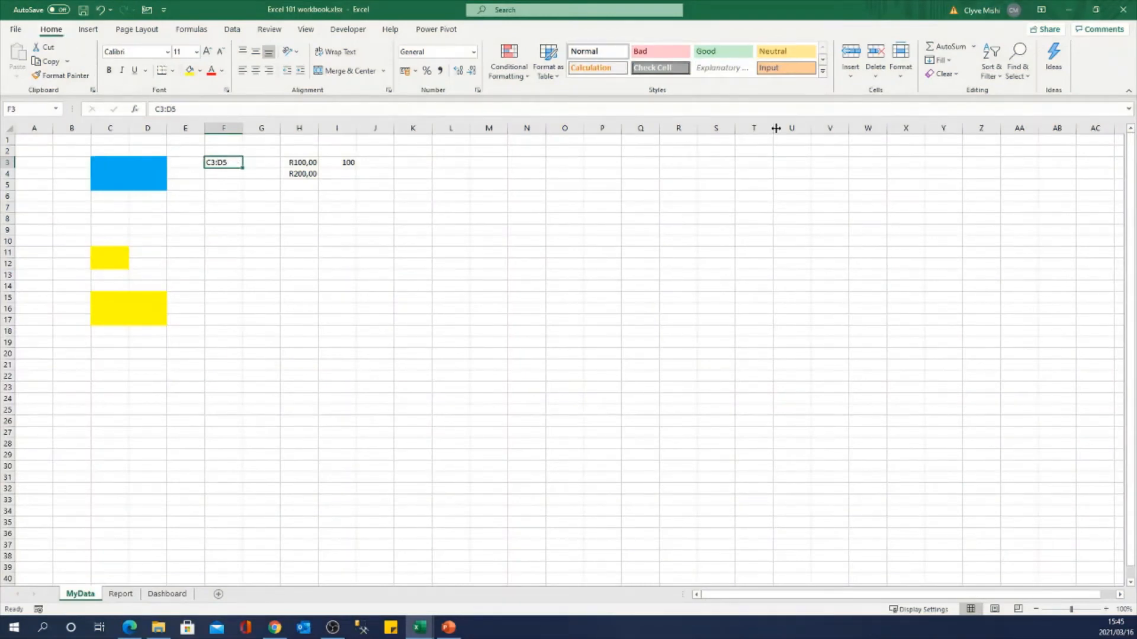
{"action": "left_click", "coordinate": [877, 79]}
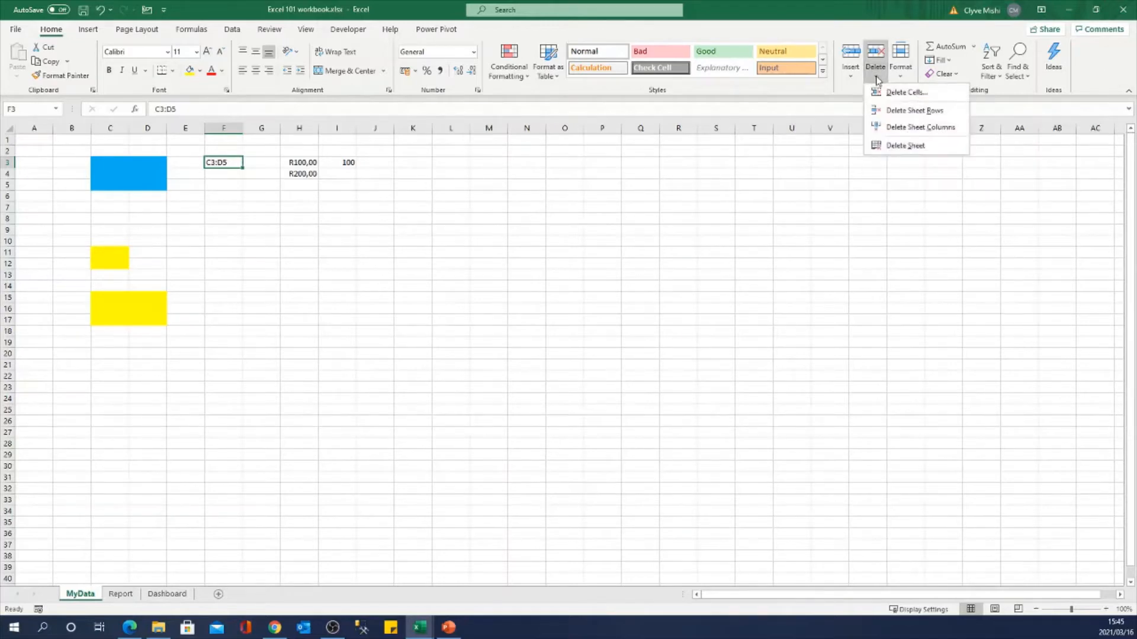
{"action": "left_click", "coordinate": [892, 93]}
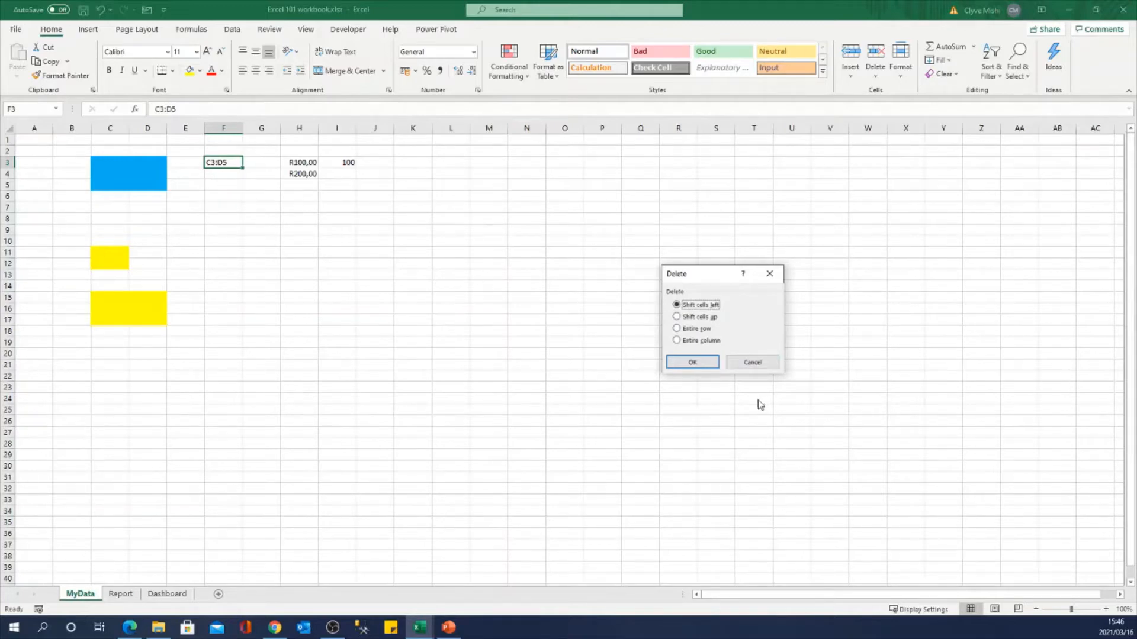
{"action": "left_click", "coordinate": [769, 274]}
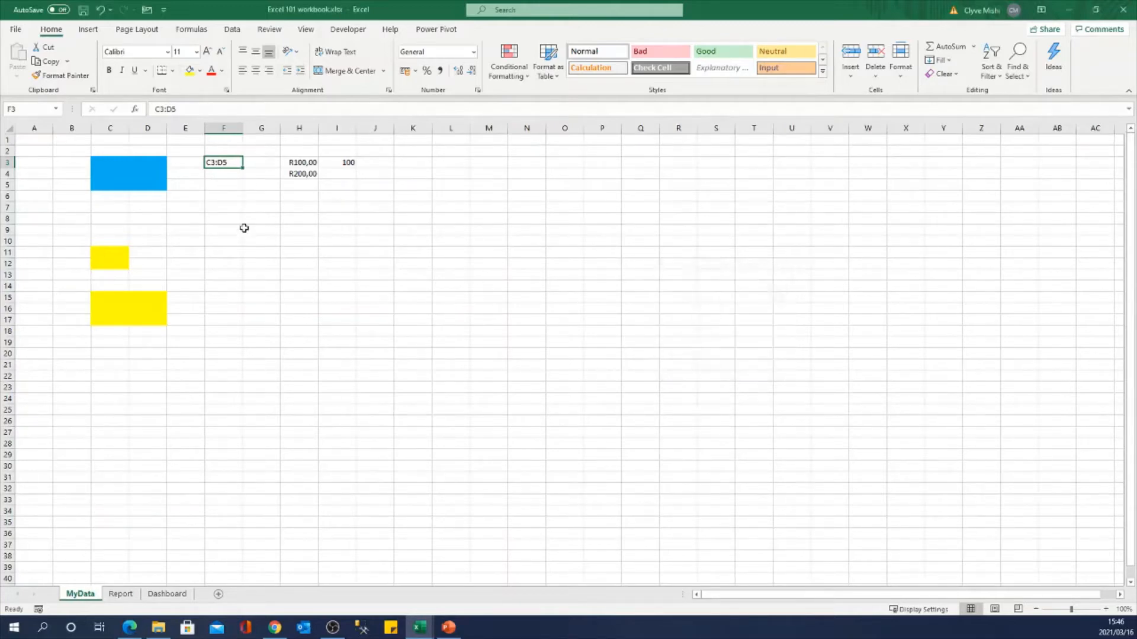
Enter a first name in cell F4, below the range reference
{"action": "left_click", "coordinate": [225, 186]}
{"action": "left_click", "coordinate": [227, 174]}
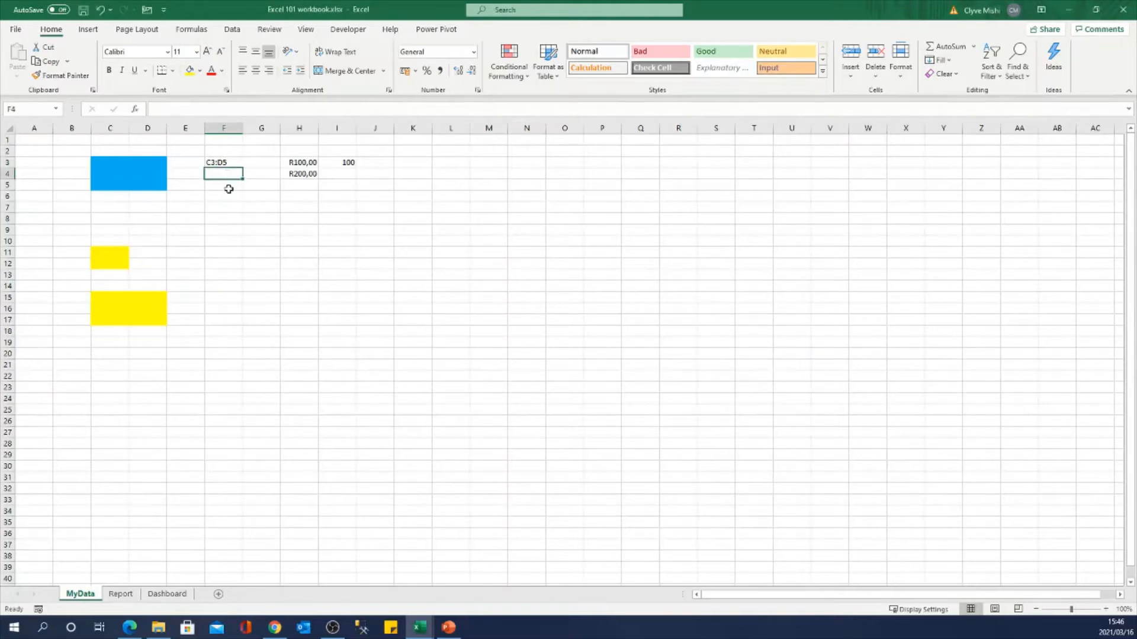
{"action": "type", "text": "Cly"}
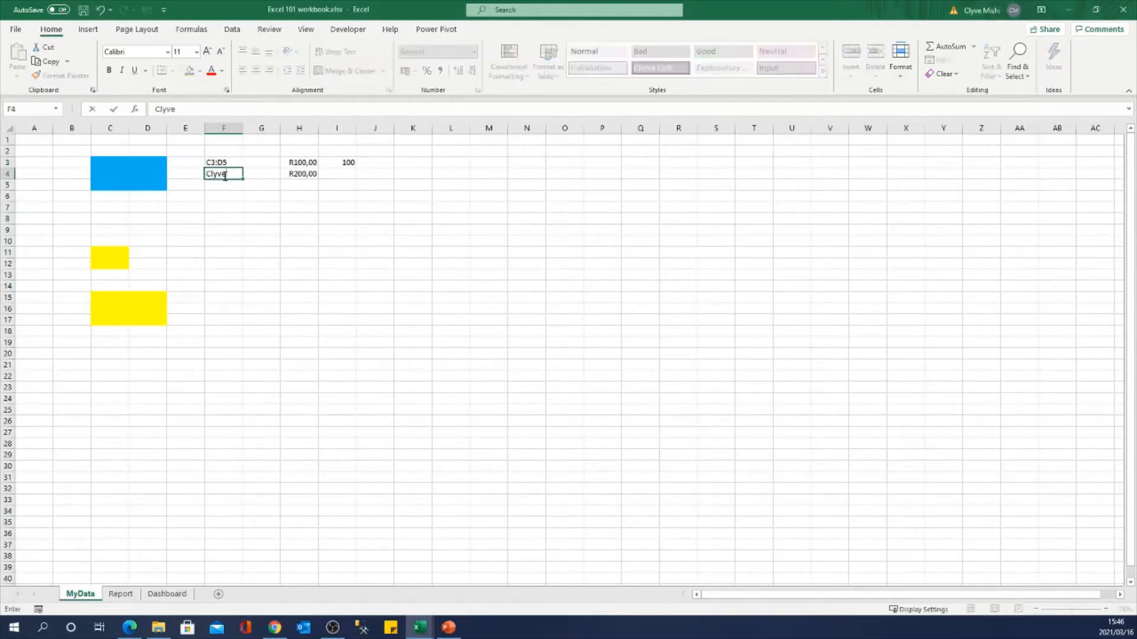
{"action": "type", "text": "ve"}
{"action": "key", "text": "Return"}
Delete the range reference cell F3 with the Shift cells up option
{"action": "left_click", "coordinate": [225, 163]}
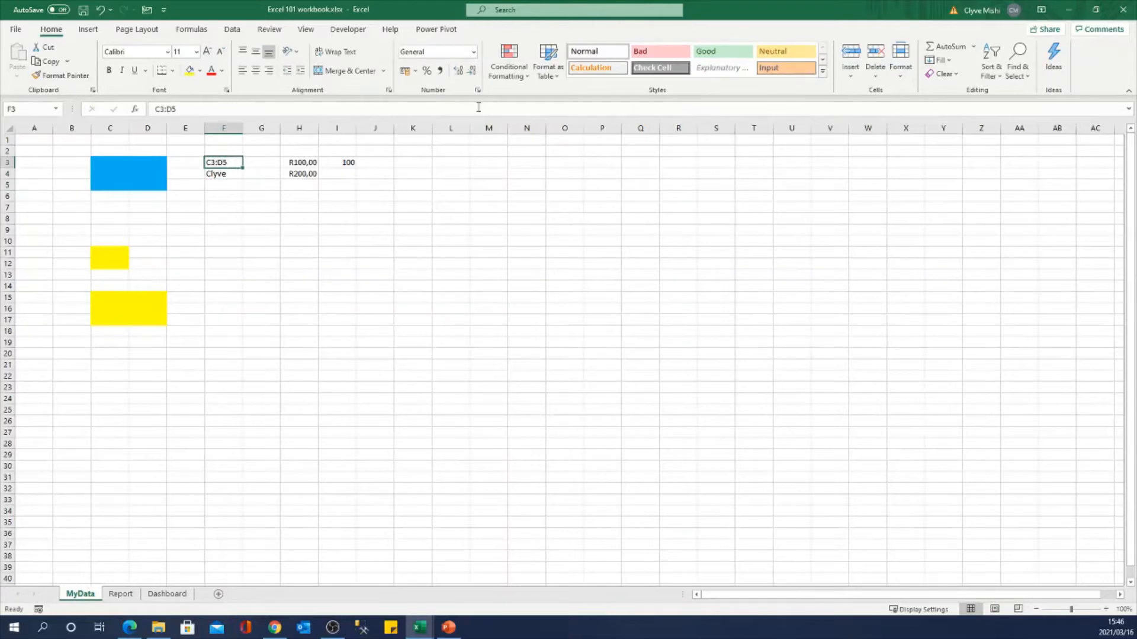
{"action": "left_click", "coordinate": [876, 74]}
{"action": "left_click", "coordinate": [912, 92]}
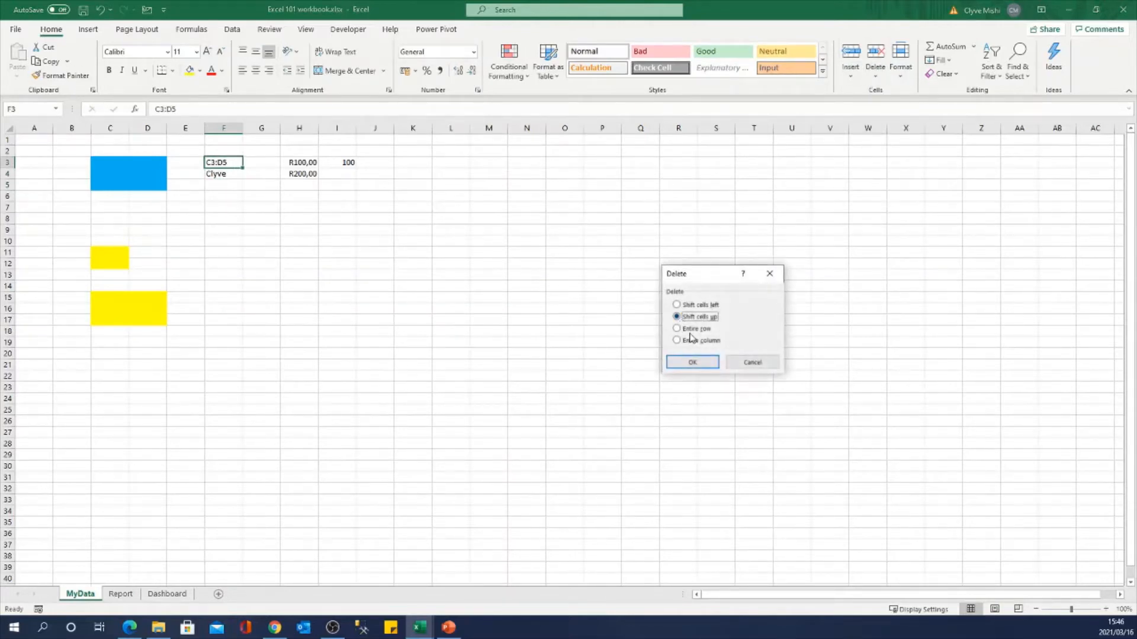
{"action": "left_click", "coordinate": [692, 361]}
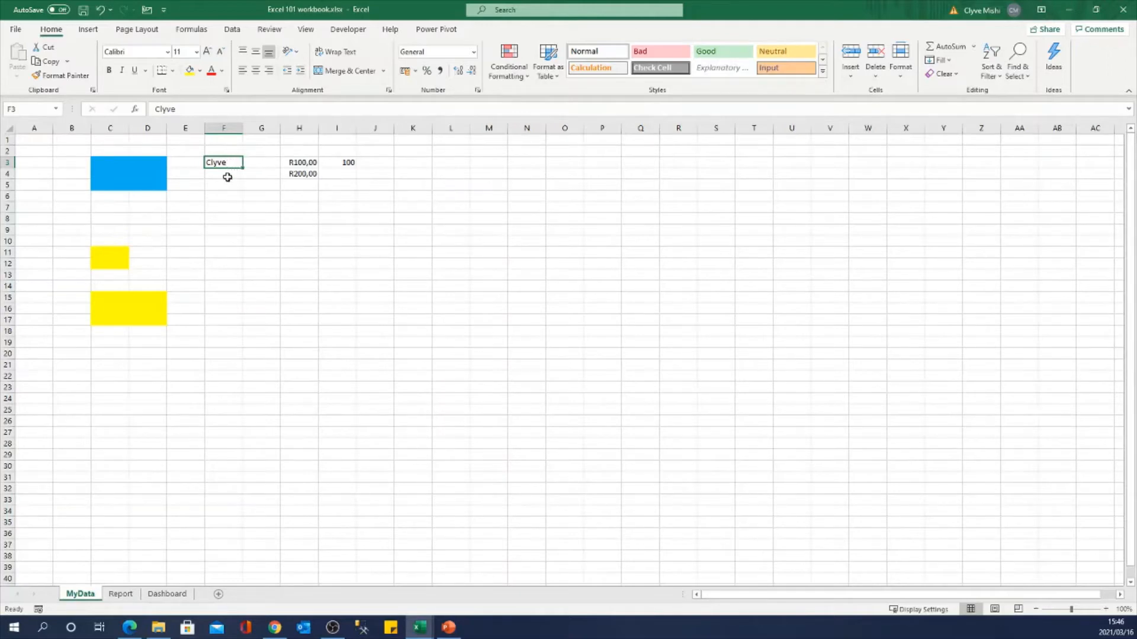
Delete the name cell F3 with the Shift cells left option and select cell G3
{"action": "right_click", "coordinate": [229, 161]}
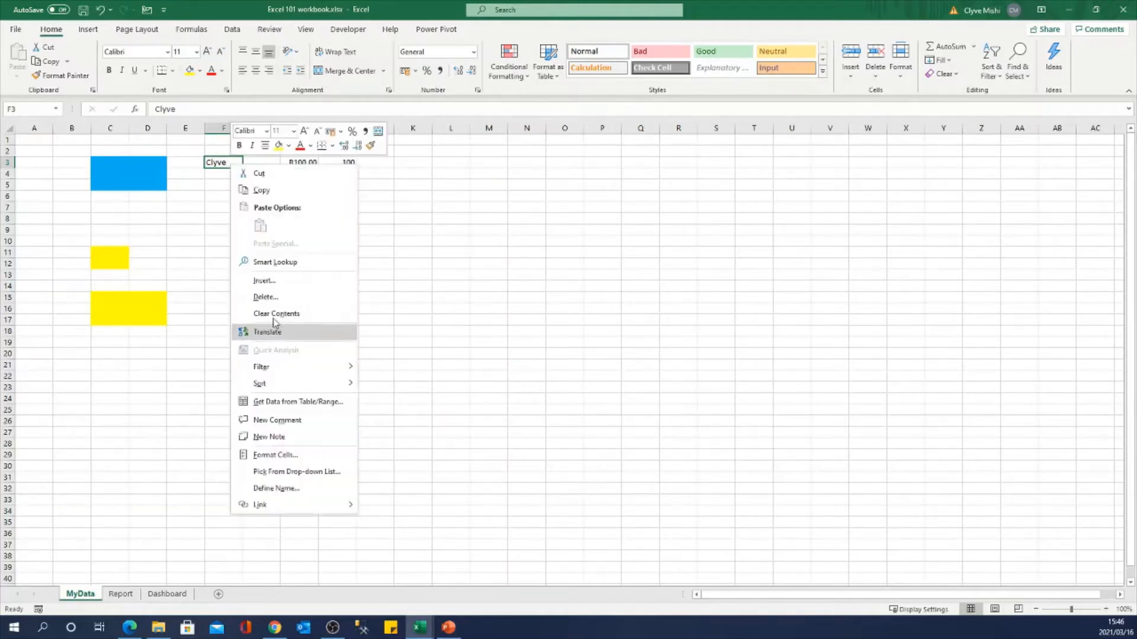
{"action": "key", "text": "Escape"}
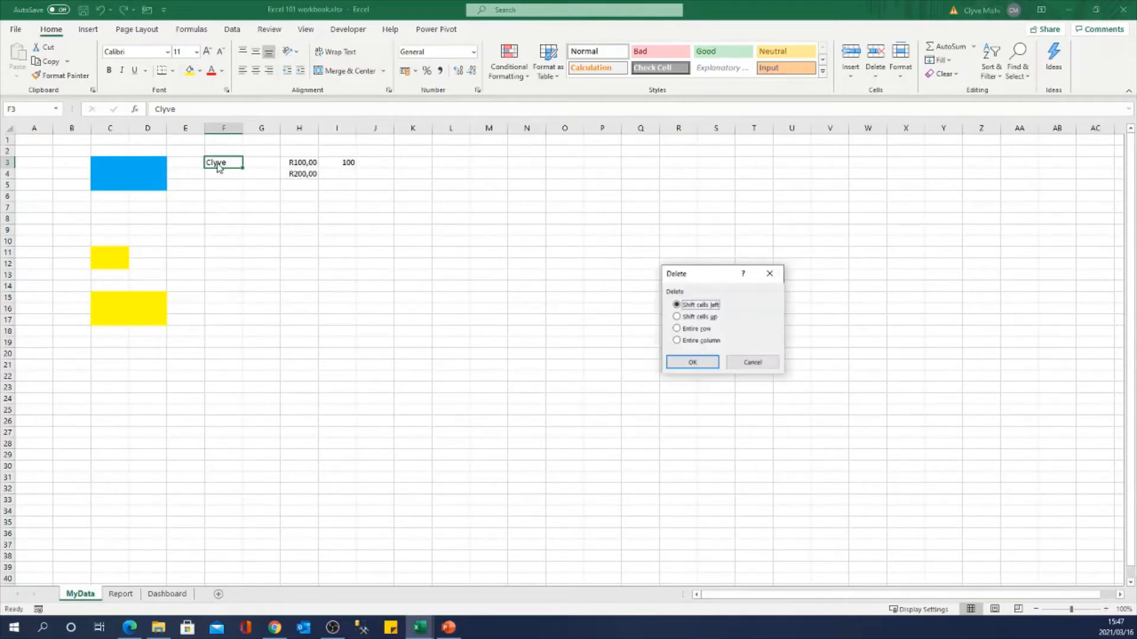
{"action": "left_click", "coordinate": [693, 362]}
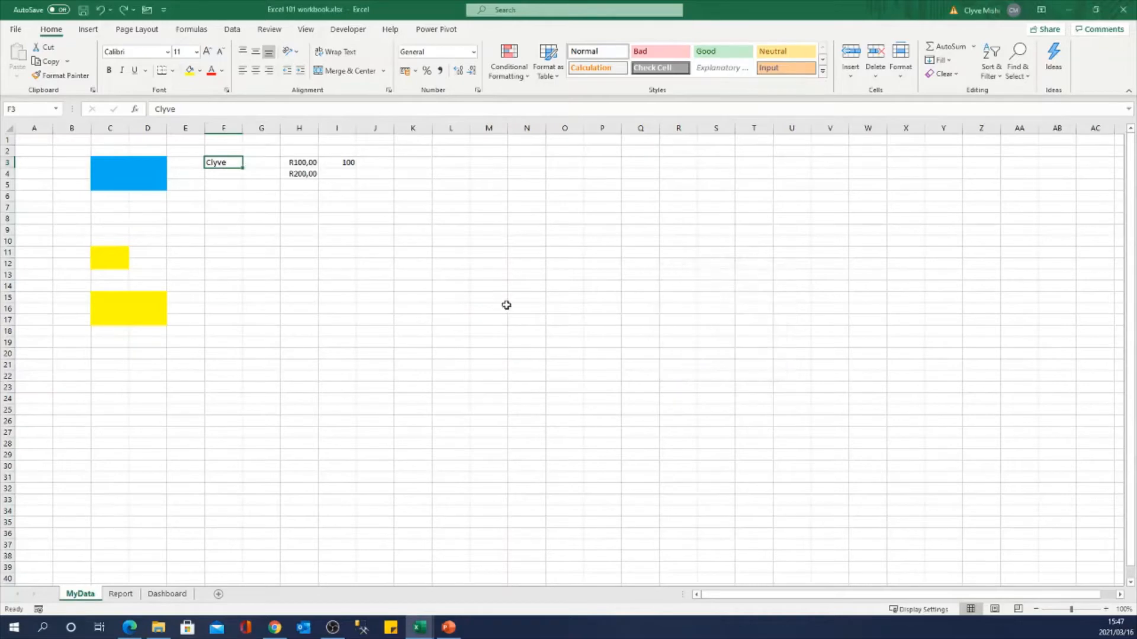
{"action": "left_click", "coordinate": [273, 162]}
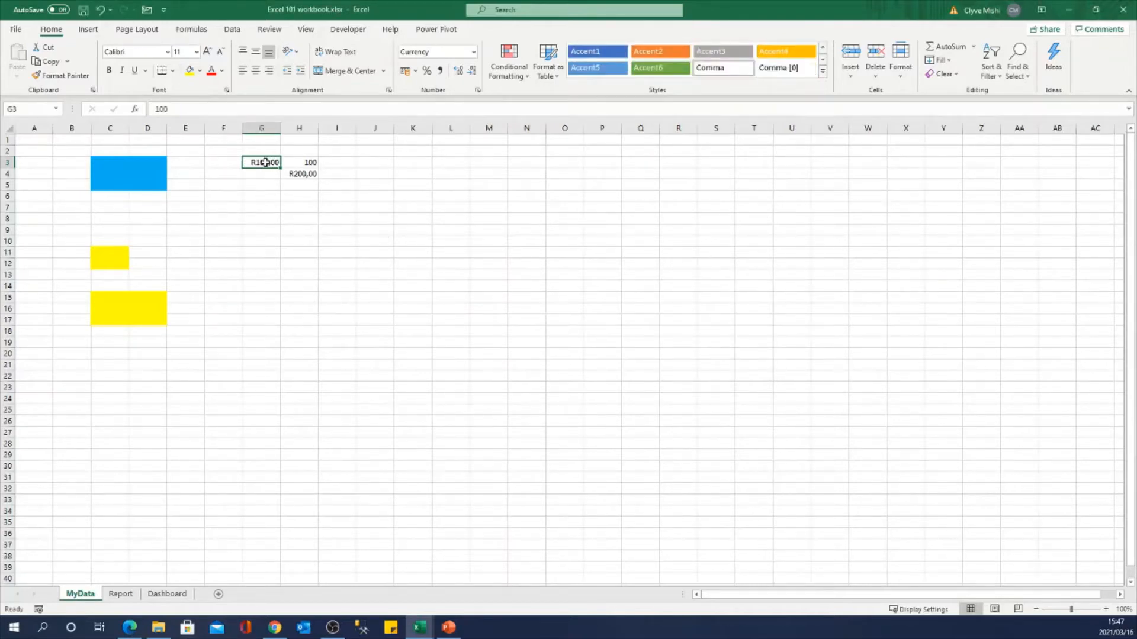
Examine the delete options for cell G3 and cancel without deleting it
{"action": "right_click", "coordinate": [261, 162]}
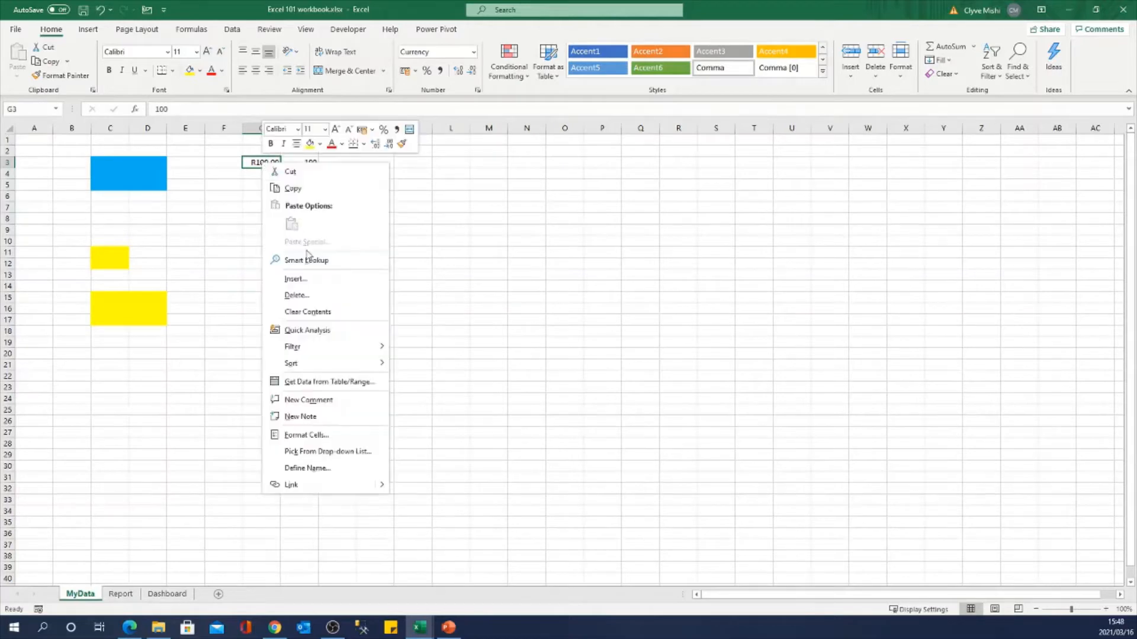
{"action": "left_click", "coordinate": [307, 296]}
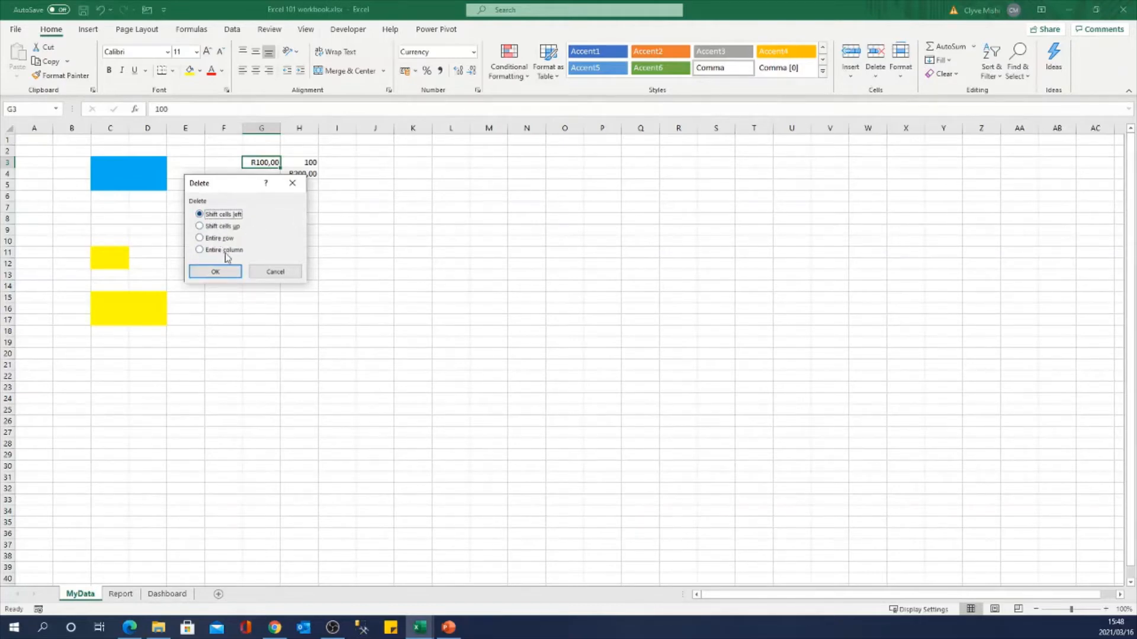
{"action": "left_click", "coordinate": [276, 271]}
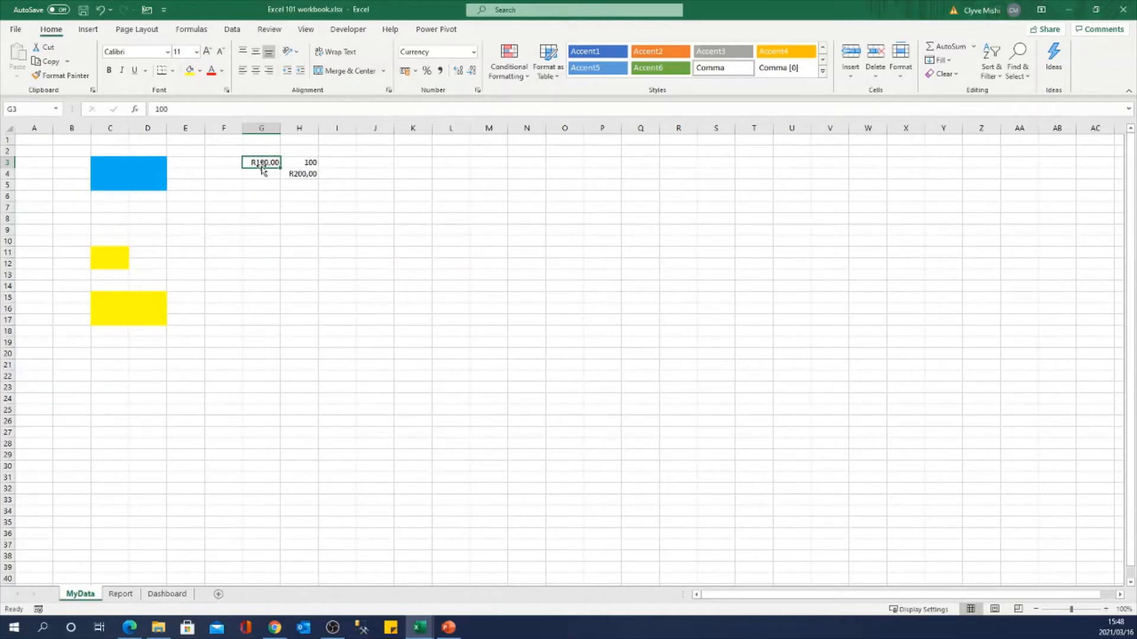
Clear the amounts in H3:H4, keeping the amount in G3, and enter a first name in cell F3
{"action": "right_click", "coordinate": [258, 162]}
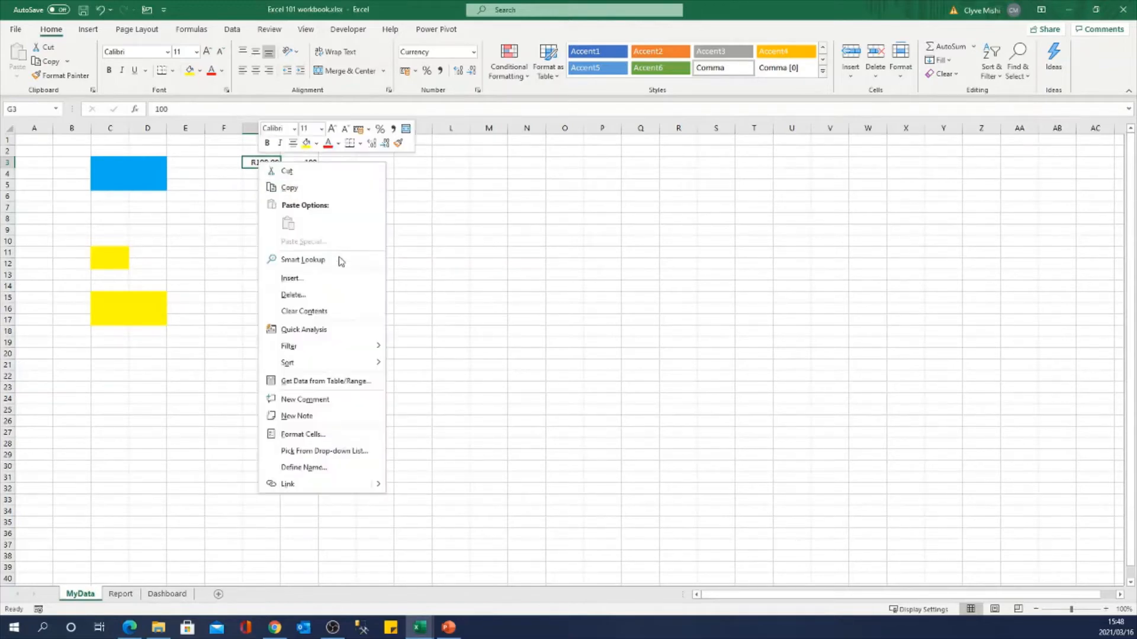
{"action": "left_click", "coordinate": [324, 314]}
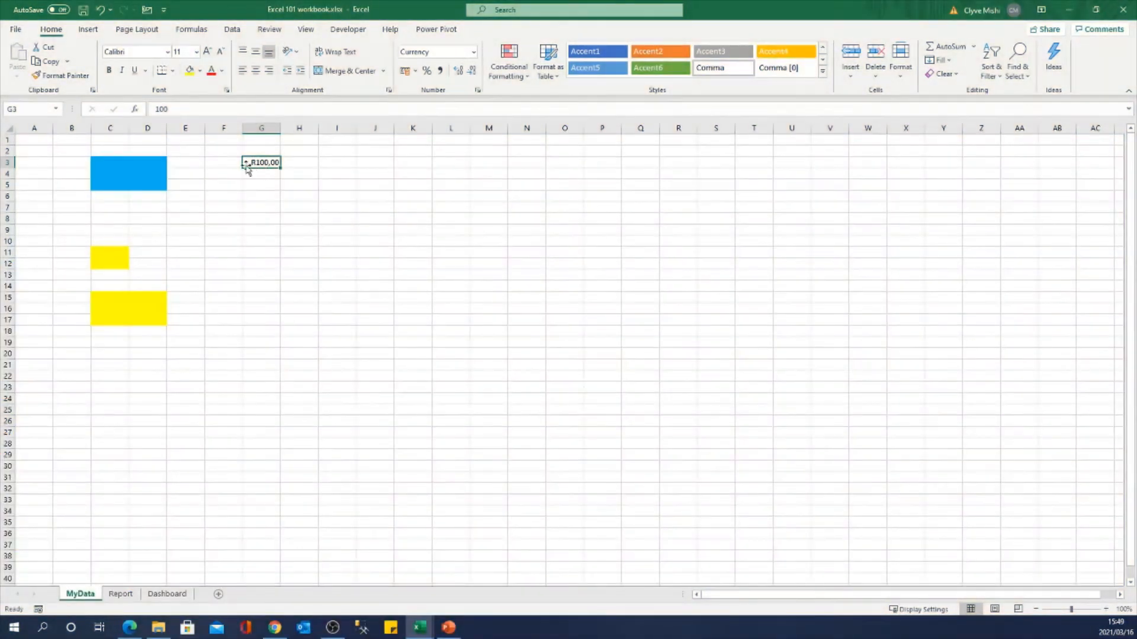
{"action": "left_click", "coordinate": [221, 161]}
{"action": "type", "text": "Clyve"}
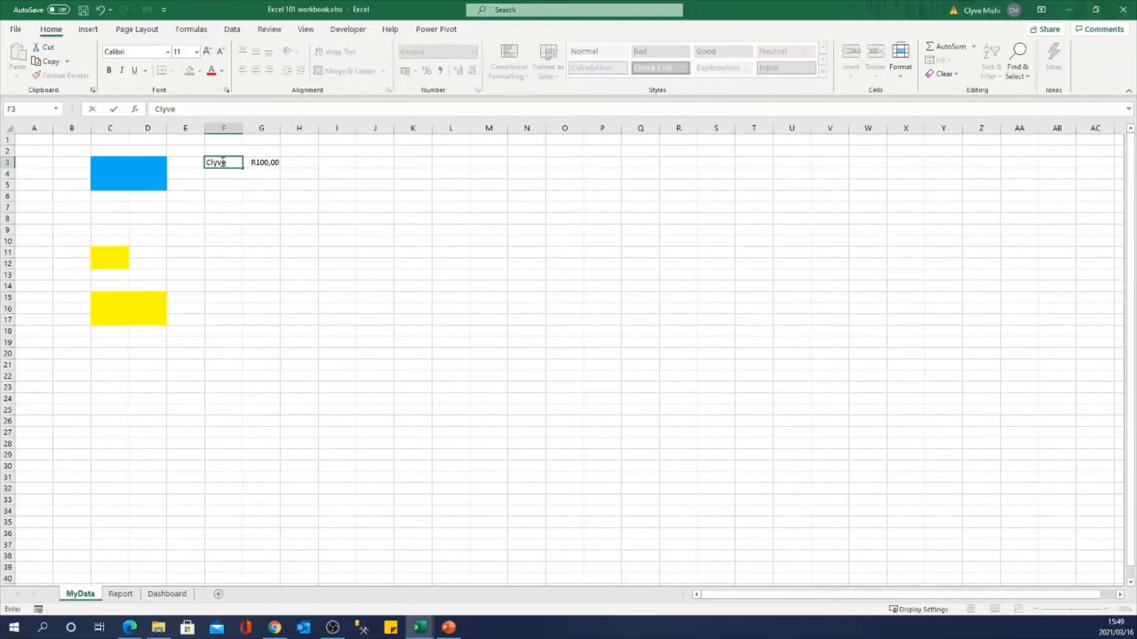
{"action": "key", "text": "Return"}
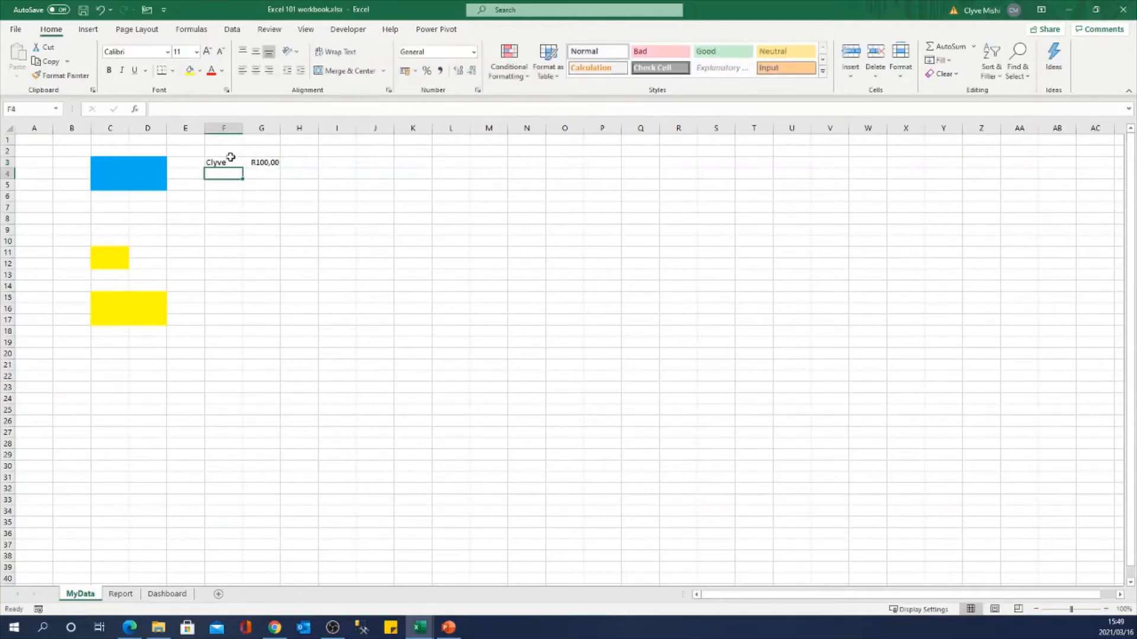
Copy the name and amount in F3:G3 and paste them into the row below, starting at F4
{"action": "left_click", "coordinate": [225, 161]}
{"action": "left_click", "coordinate": [274, 161]}
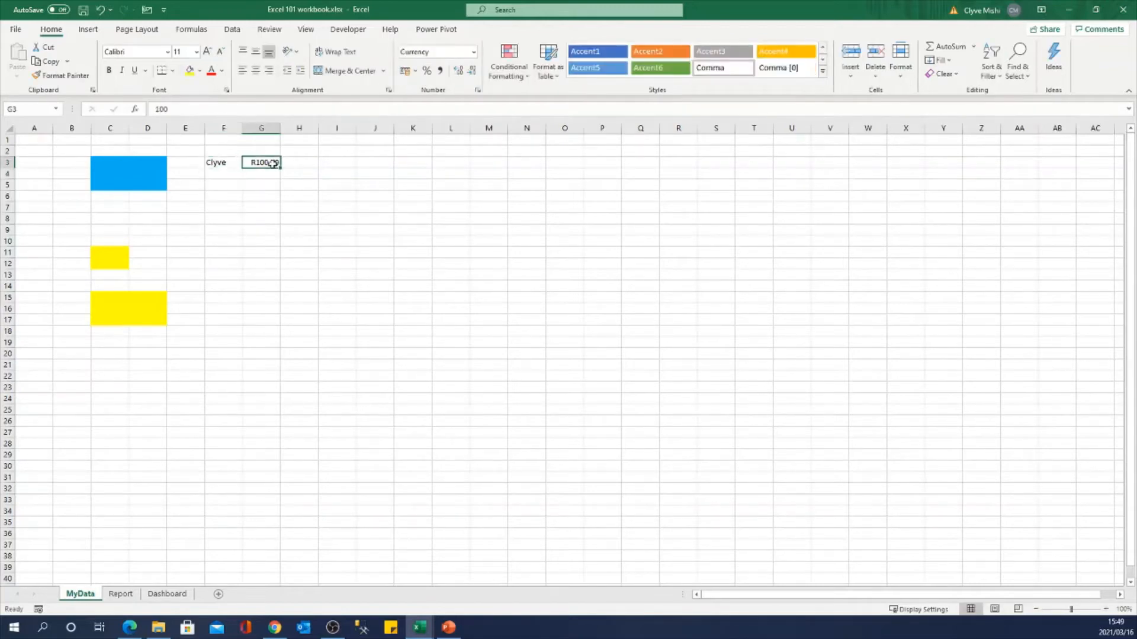
{"action": "left_click", "coordinate": [224, 163]}
{"action": "left_click", "coordinate": [259, 162], "text": "shift"}
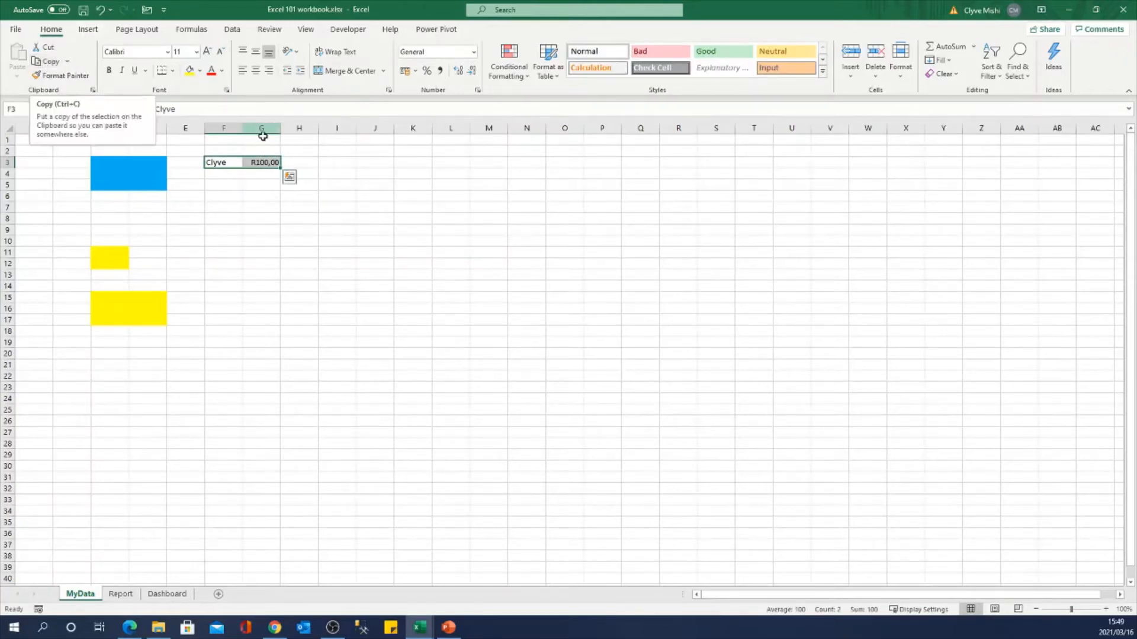
{"action": "right_click", "coordinate": [243, 166]}
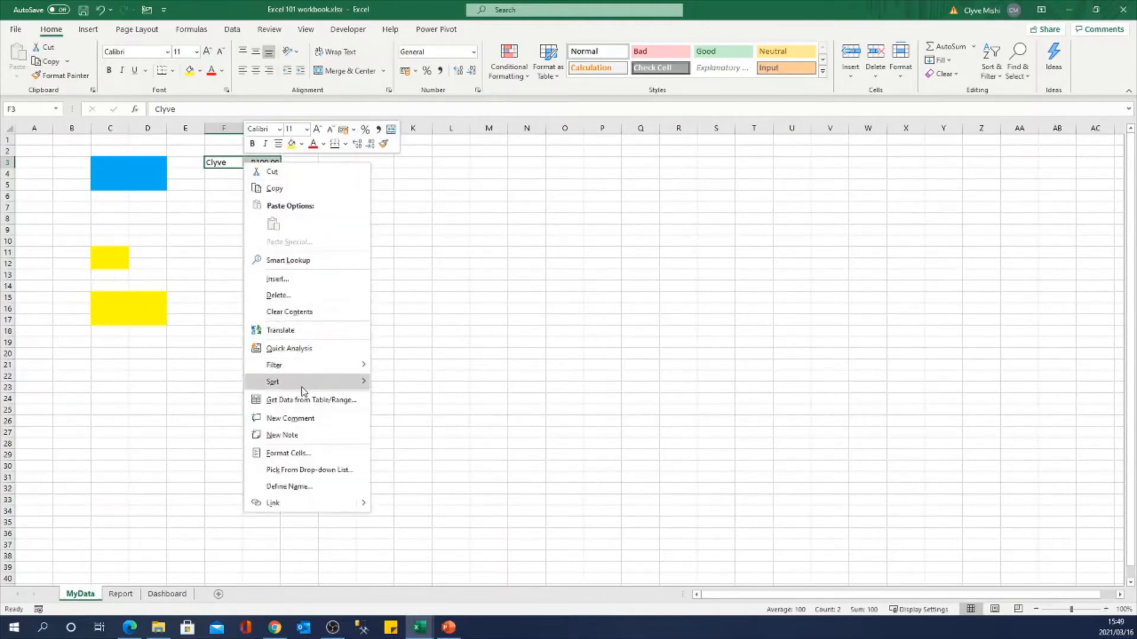
{"action": "left_click", "coordinate": [279, 190]}
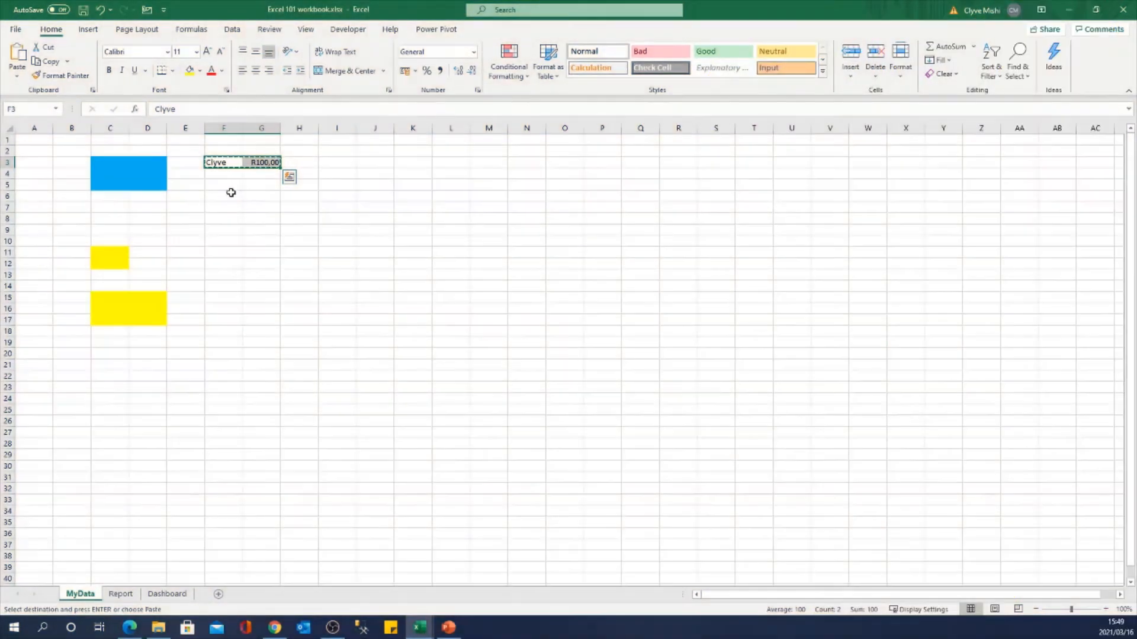
{"action": "right_click", "coordinate": [223, 170]}
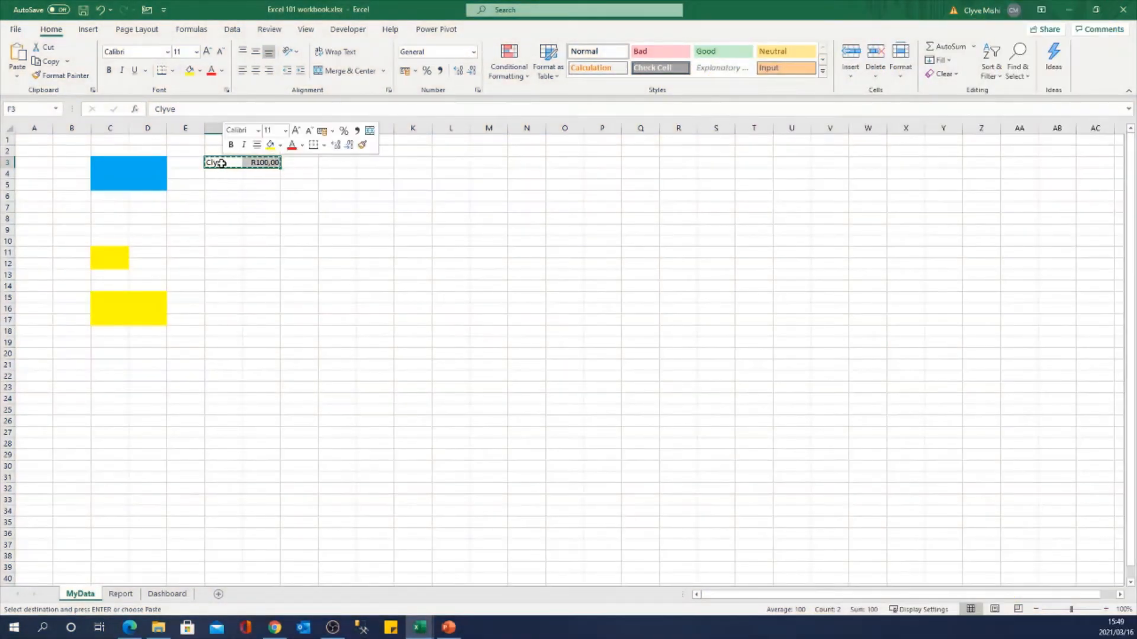
{"action": "left_click", "coordinate": [237, 189]}
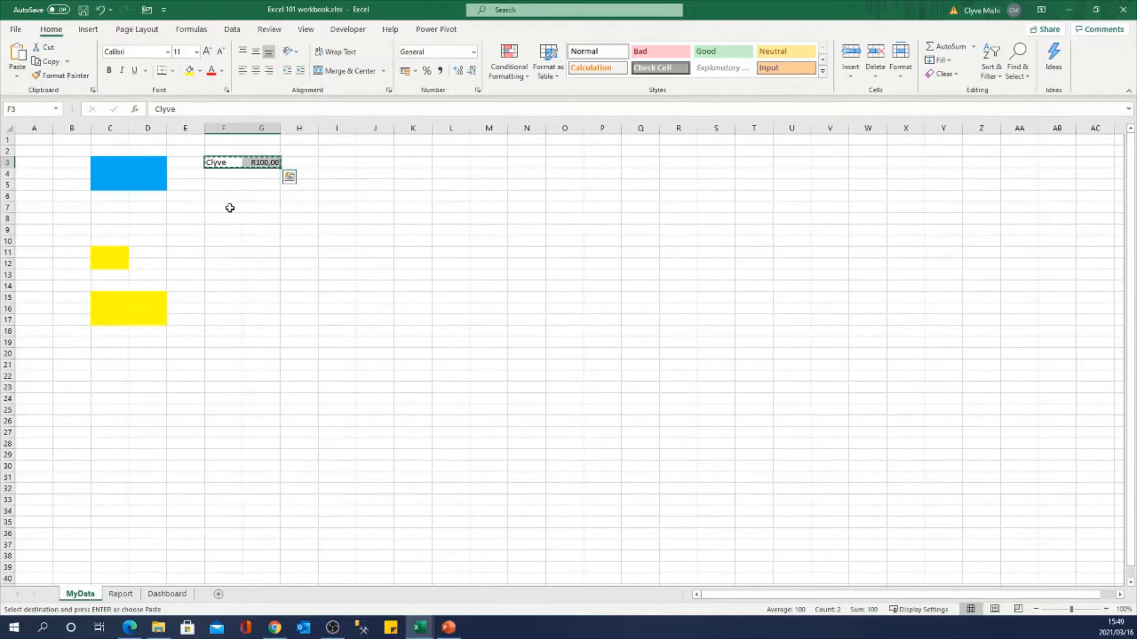
{"action": "left_click", "coordinate": [218, 173]}
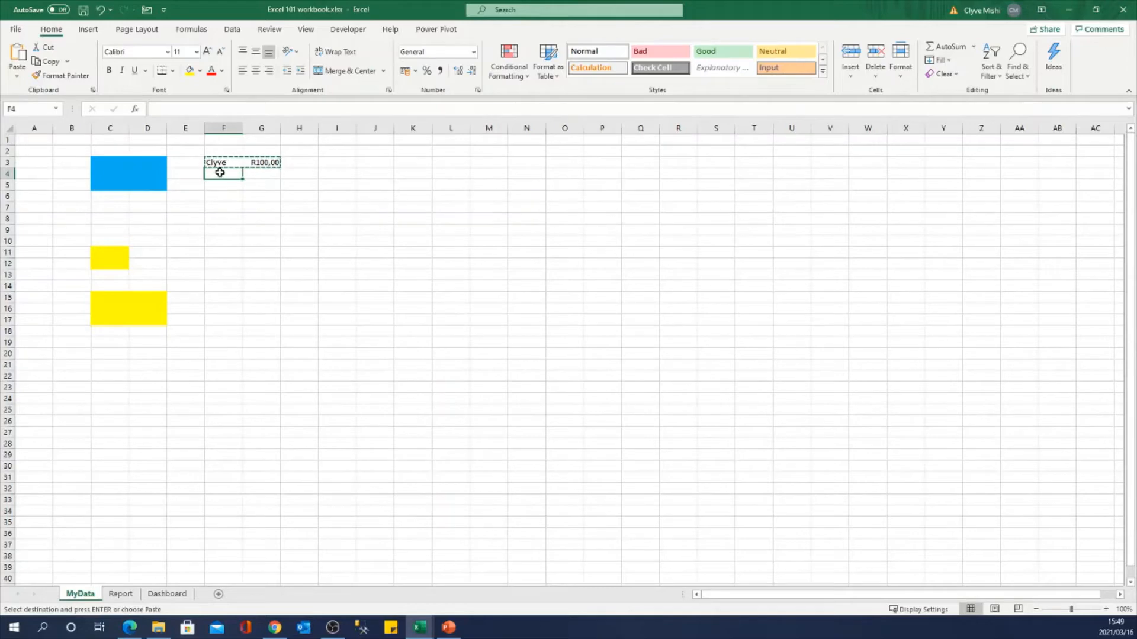
{"action": "left_click", "coordinate": [18, 54]}
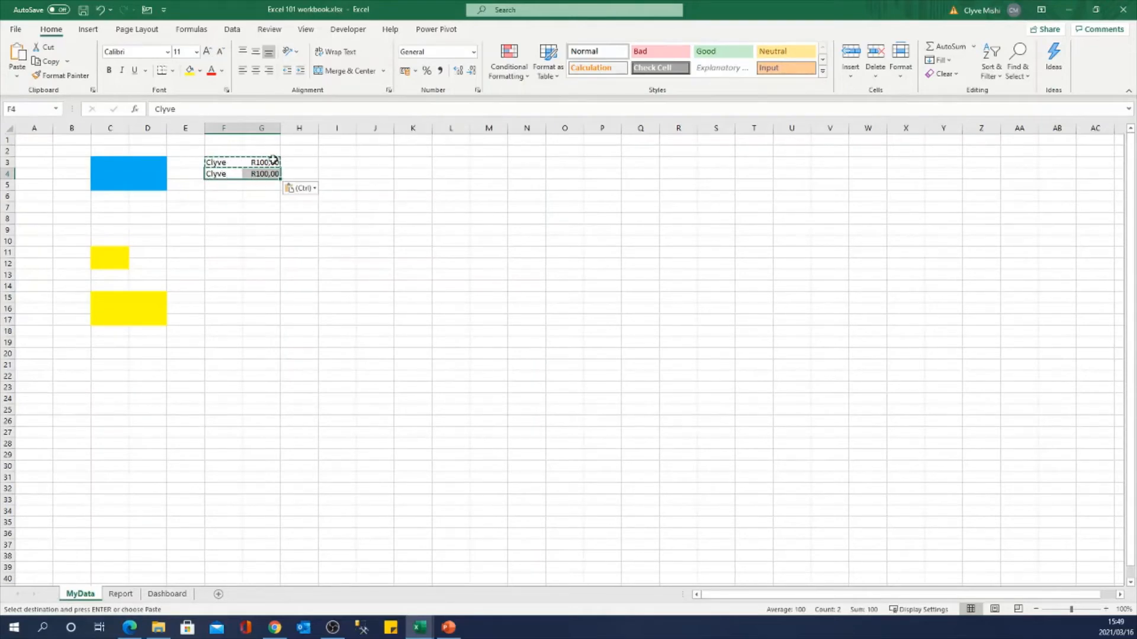
Colour the font of the pasted name and amount in F4:G4 red
{"action": "left_click", "coordinate": [216, 174]}
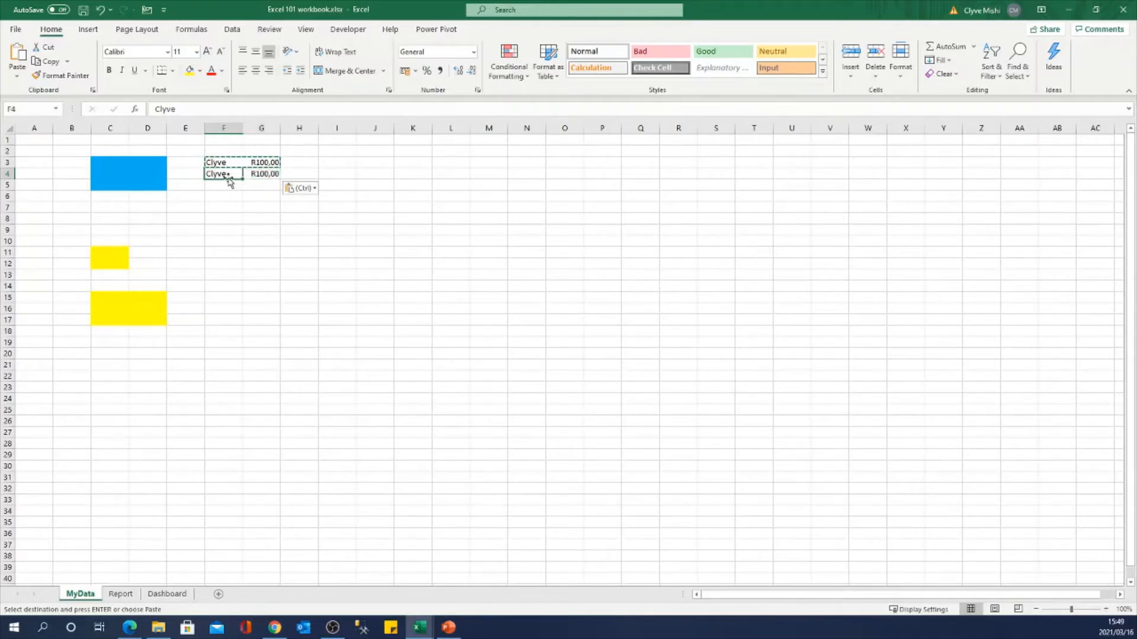
{"action": "left_click_drag", "start_coordinate": [216, 174], "coordinate": [269, 174]}
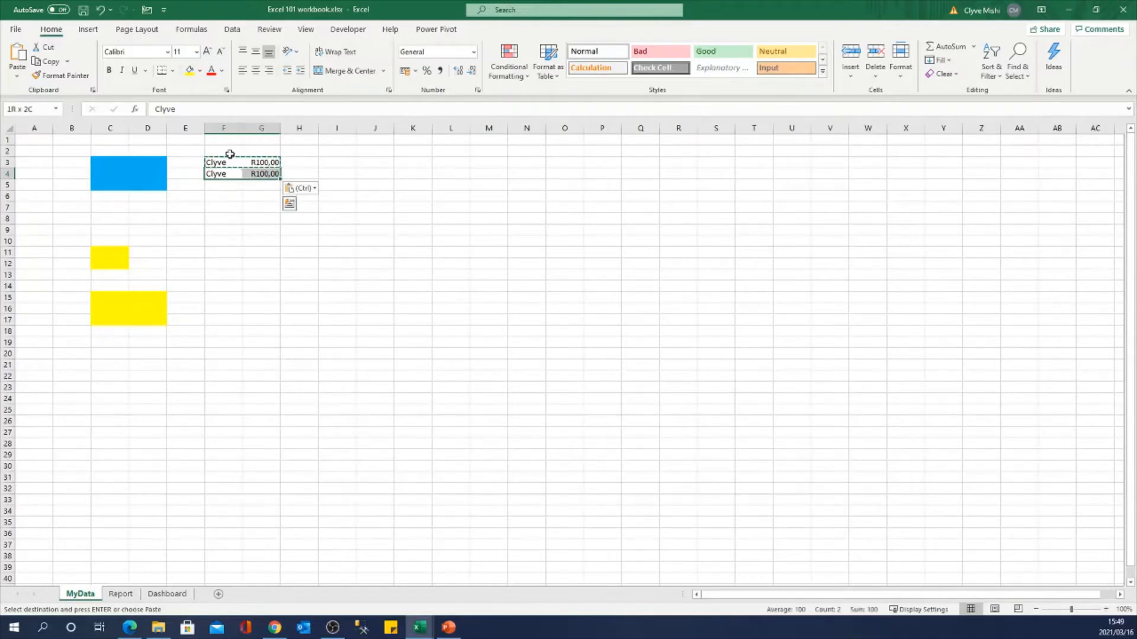
{"action": "left_click", "coordinate": [211, 70]}
{"action": "left_click", "coordinate": [265, 266]}
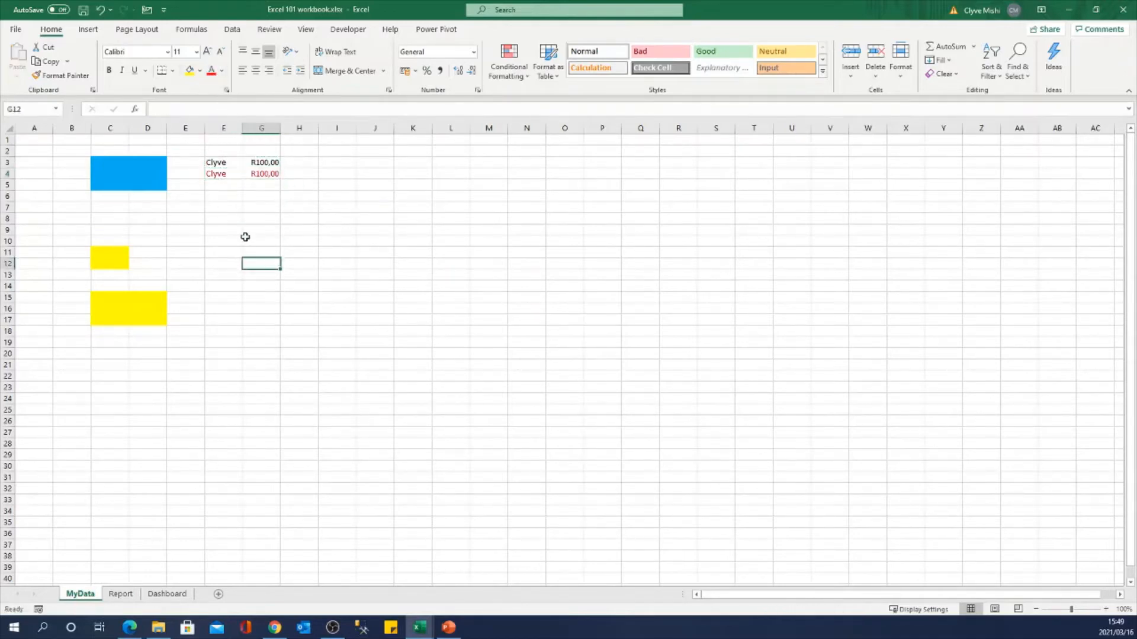
Copy the red cells F4:G4 and paste only their values into row 7, starting at F7
{"action": "left_click", "coordinate": [222, 177]}
{"action": "left_click_drag", "start_coordinate": [273, 173], "coordinate": [276, 174]}
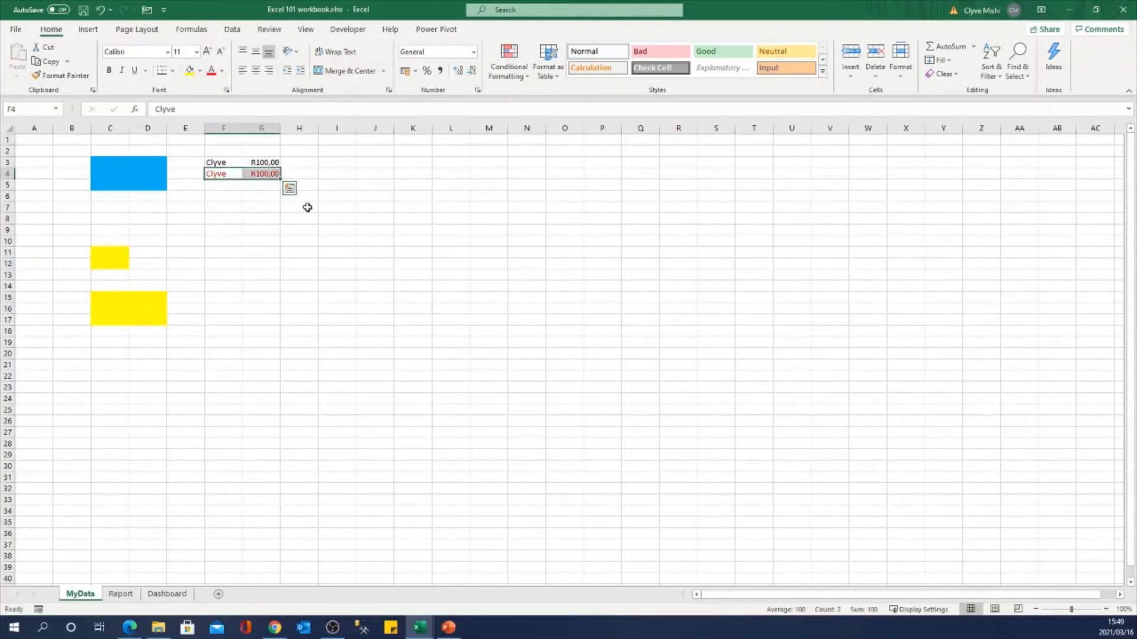
{"action": "key", "text": "ctrl+c"}
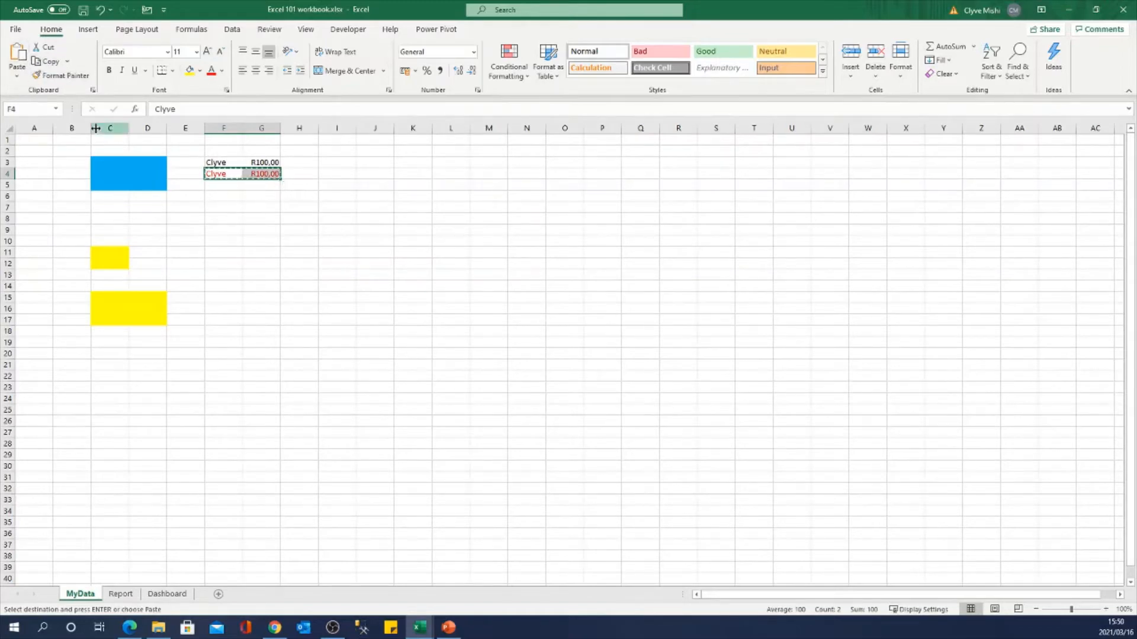
{"action": "left_click", "coordinate": [20, 79]}
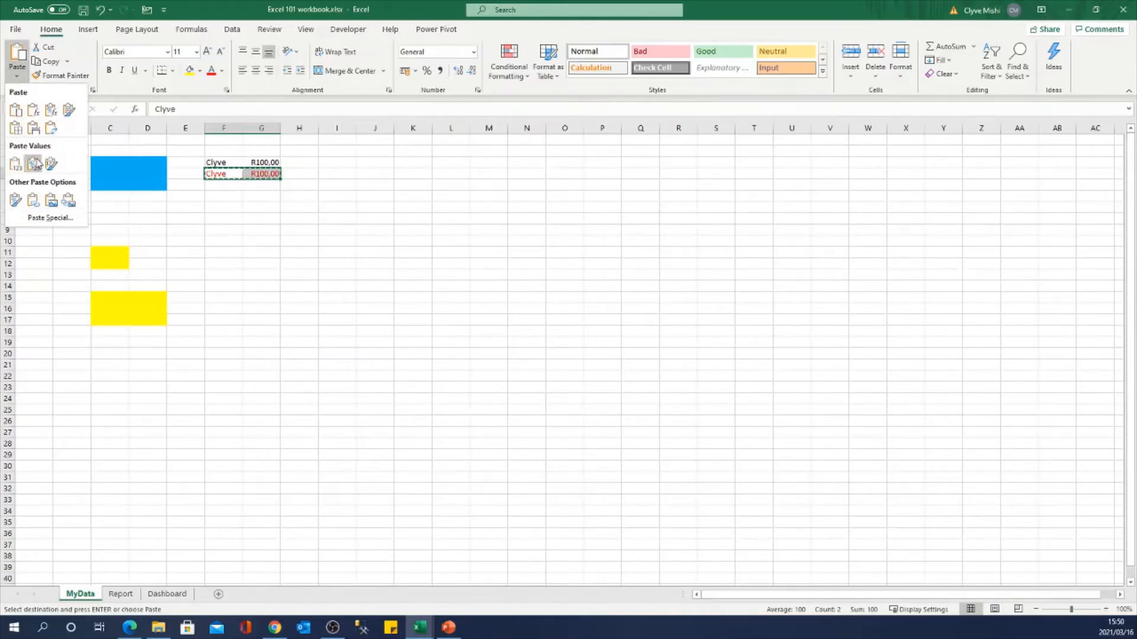
{"action": "left_click", "coordinate": [224, 207]}
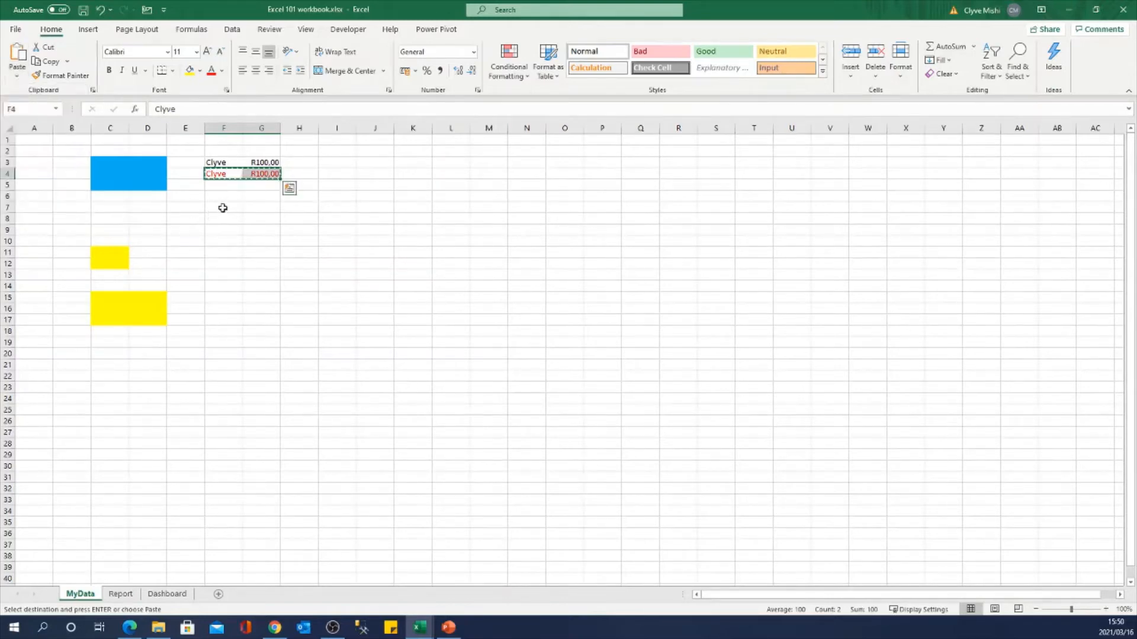
{"action": "left_click", "coordinate": [17, 71]}
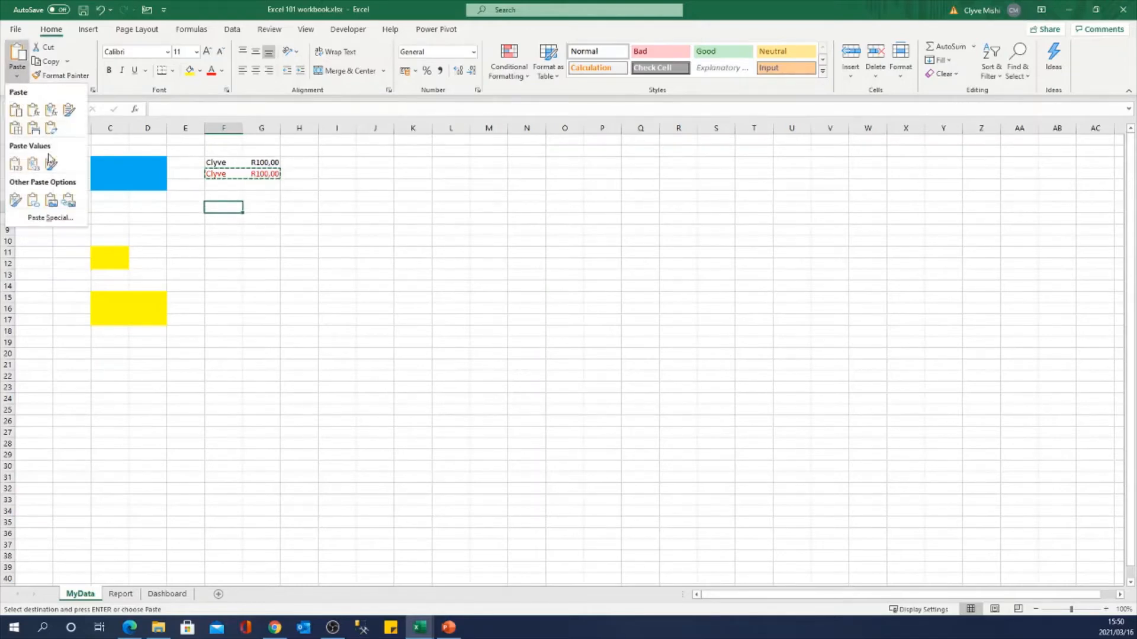
{"action": "left_click", "coordinate": [16, 168]}
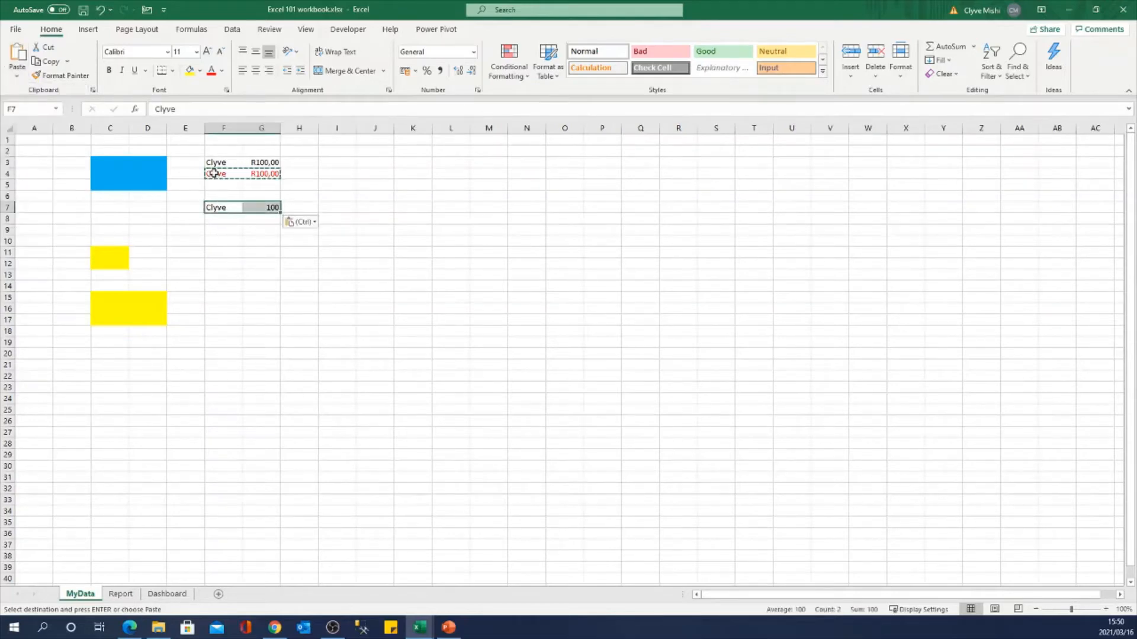
Compare the formatted cells F4:G4 with the values-only copy in F7:G7
{"action": "left_click_drag", "start_coordinate": [213, 173], "coordinate": [265, 174]}
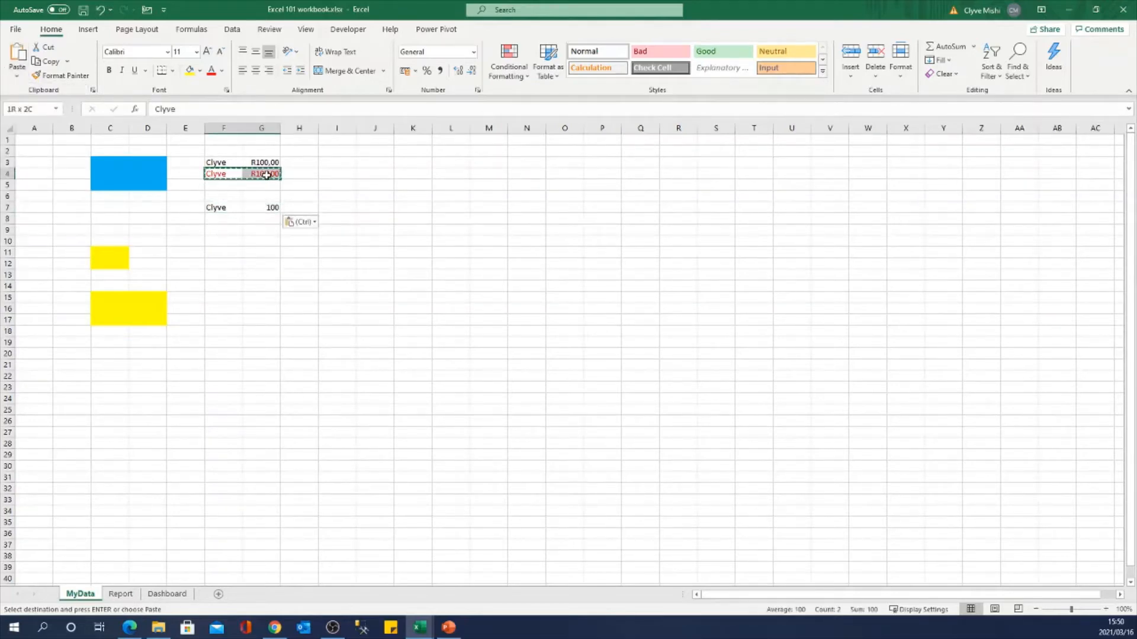
{"action": "left_click", "coordinate": [223, 208]}
{"action": "left_click", "coordinate": [276, 218]}
{"action": "left_click", "coordinate": [277, 217]}
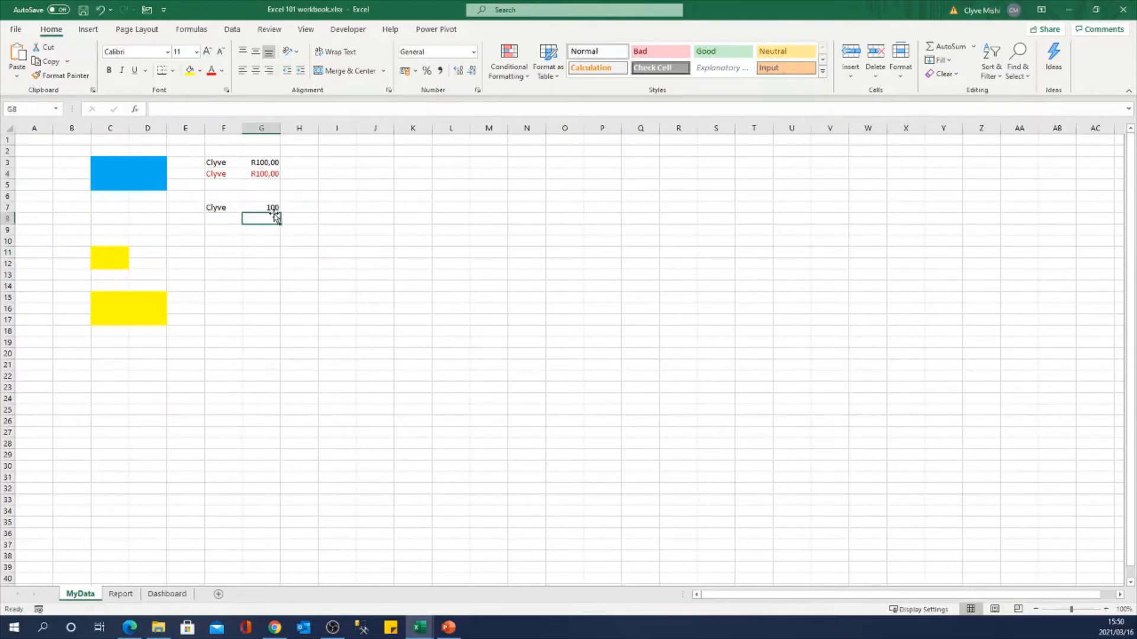
{"action": "left_click", "coordinate": [263, 175]}
{"action": "left_click", "coordinate": [272, 209]}
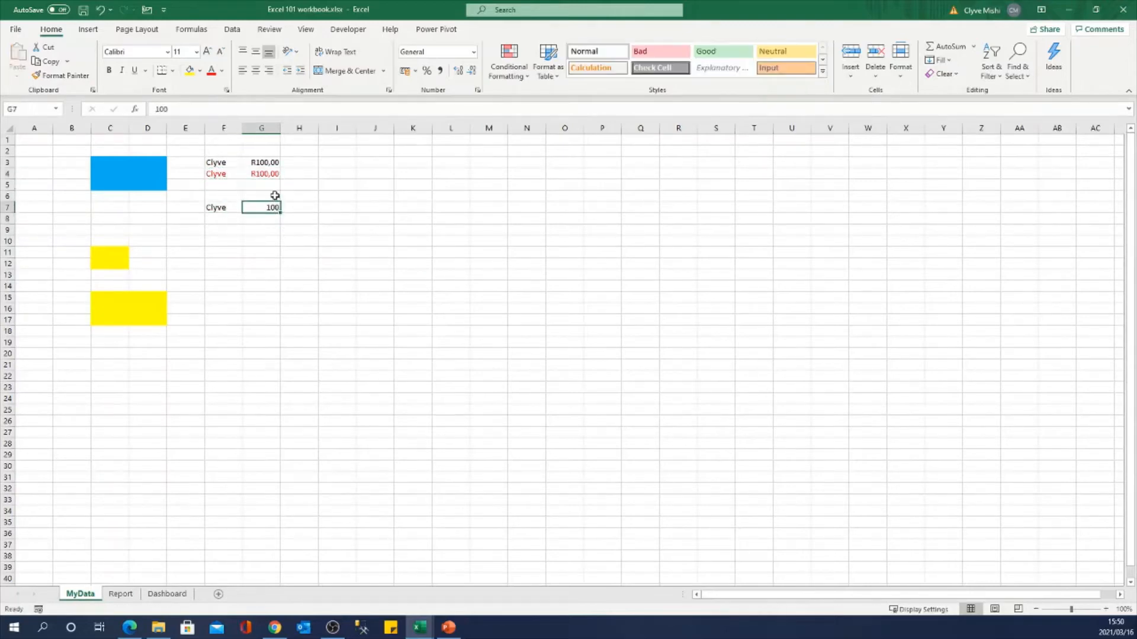
{"action": "left_click", "coordinate": [267, 175]}
{"action": "left_click", "coordinate": [268, 209]}
{"action": "left_click", "coordinate": [261, 230]}
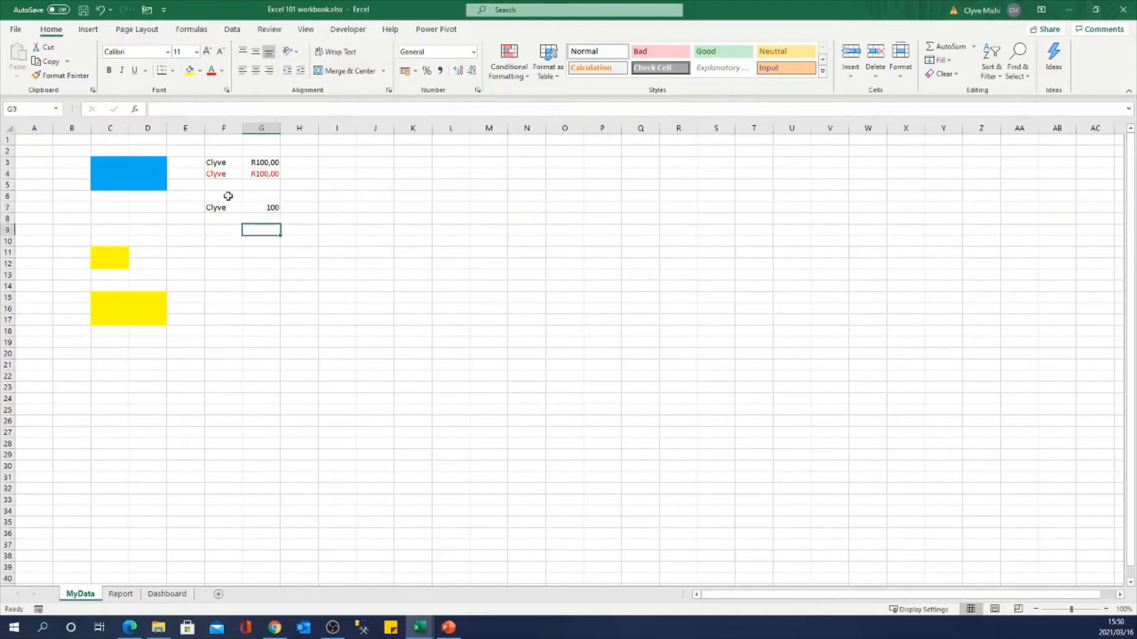
Copy the red cells F4:G4 and paste them as a linked picture at F10
{"action": "left_click_drag", "start_coordinate": [214, 175], "coordinate": [273, 174]}
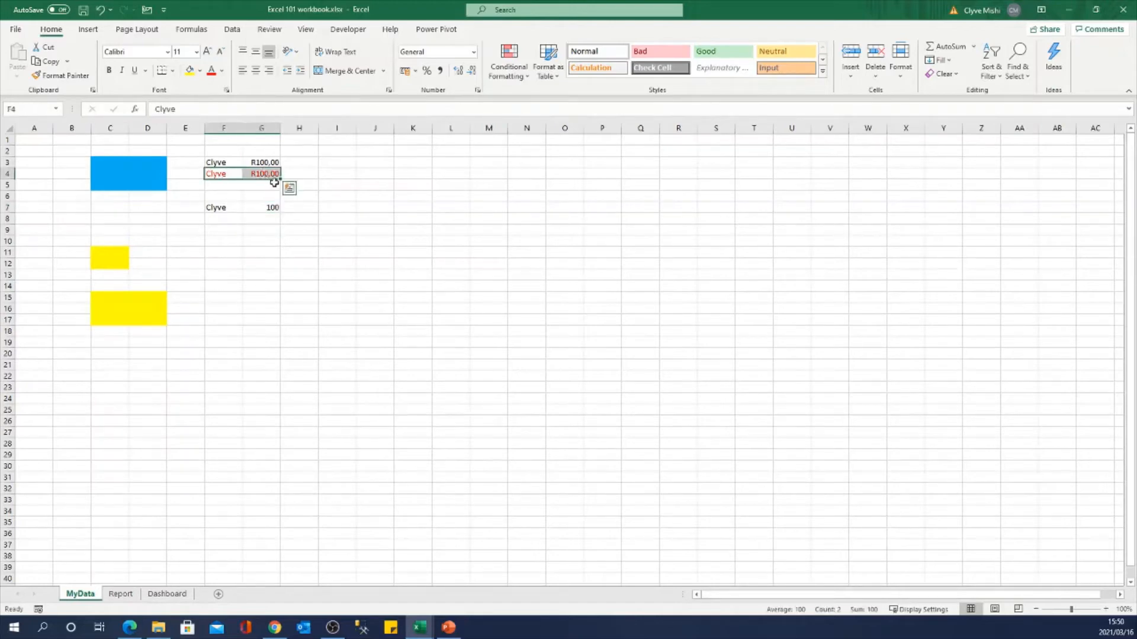
{"action": "key", "text": "ctrl+c"}
{"action": "left_click", "coordinate": [232, 240]}
{"action": "left_click", "coordinate": [18, 73]}
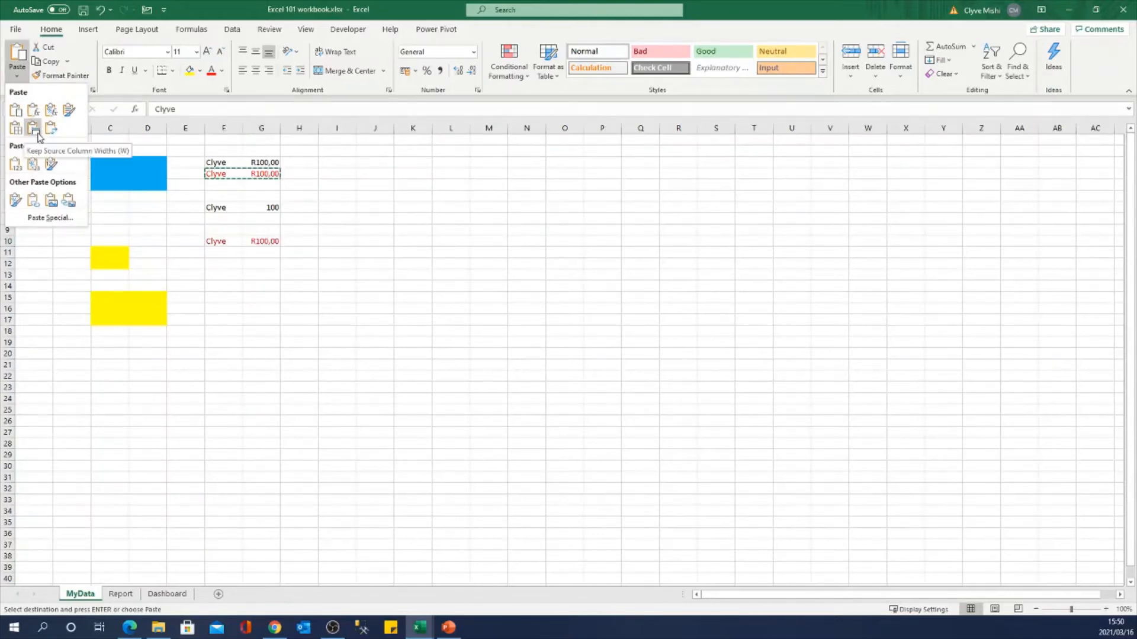
{"action": "left_click", "coordinate": [69, 205]}
{"action": "left_click", "coordinate": [283, 276]}
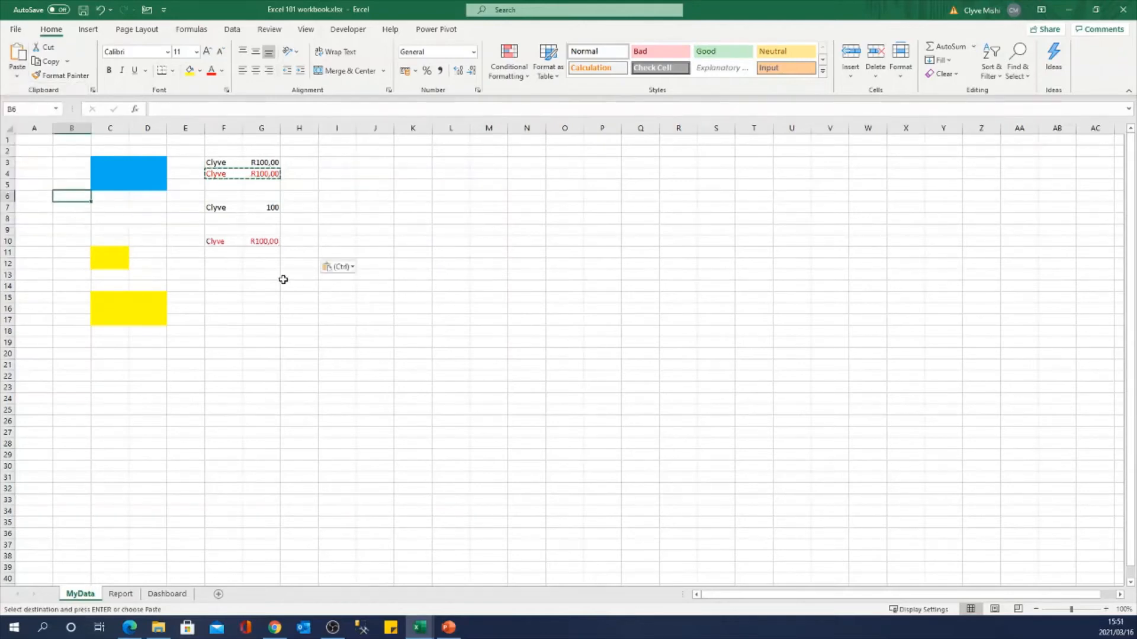
Check the linked picture's source reference and change its source amount in cell G4 to 200
{"action": "left_click", "coordinate": [261, 243]}
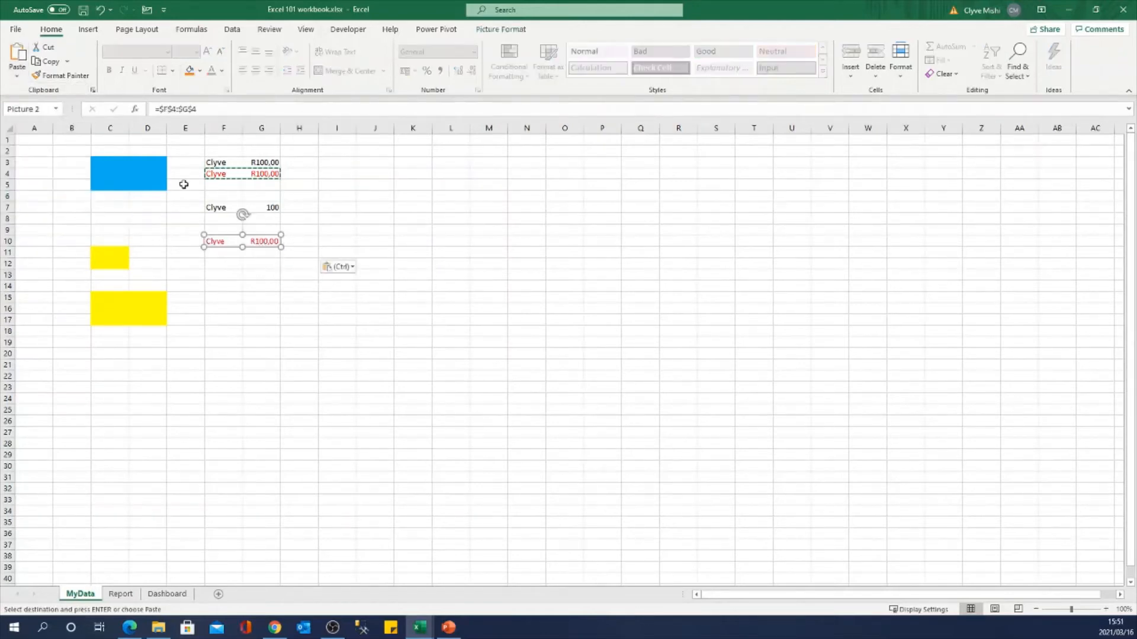
{"action": "left_click", "coordinate": [269, 178]}
{"action": "type", "text": "200"}
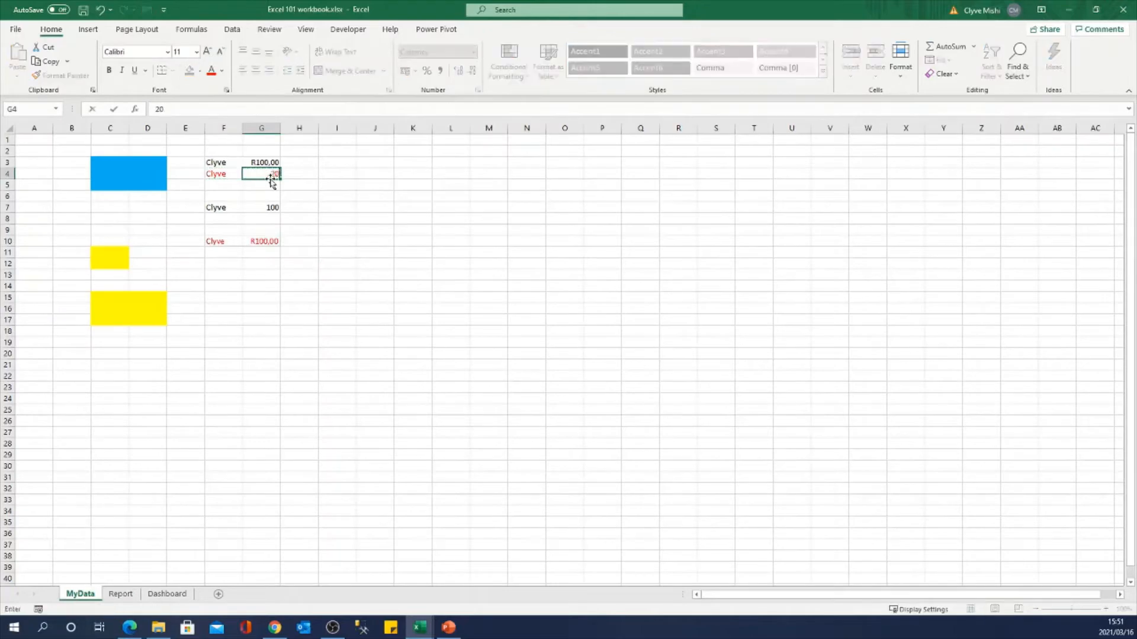
{"action": "key", "text": "Return"}
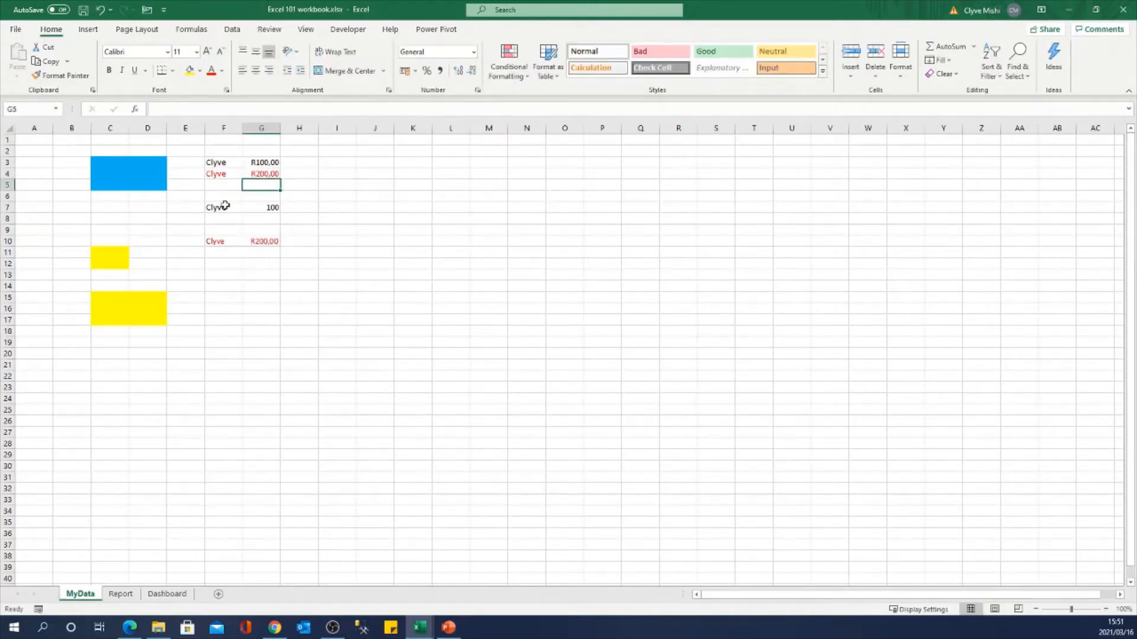
Move and enlarge the linked picture slightly, and delete it from the sheet
{"action": "left_click", "coordinate": [234, 244]}
{"action": "mouse_move", "coordinate": [263, 247]}
{"action": "left_mouse_down"}
{"action": "mouse_move", "coordinate": [315, 235]}
{"action": "mouse_move", "coordinate": [281, 237]}
{"action": "left_mouse_up"}
{"action": "double_click", "coordinate": [276, 236]}
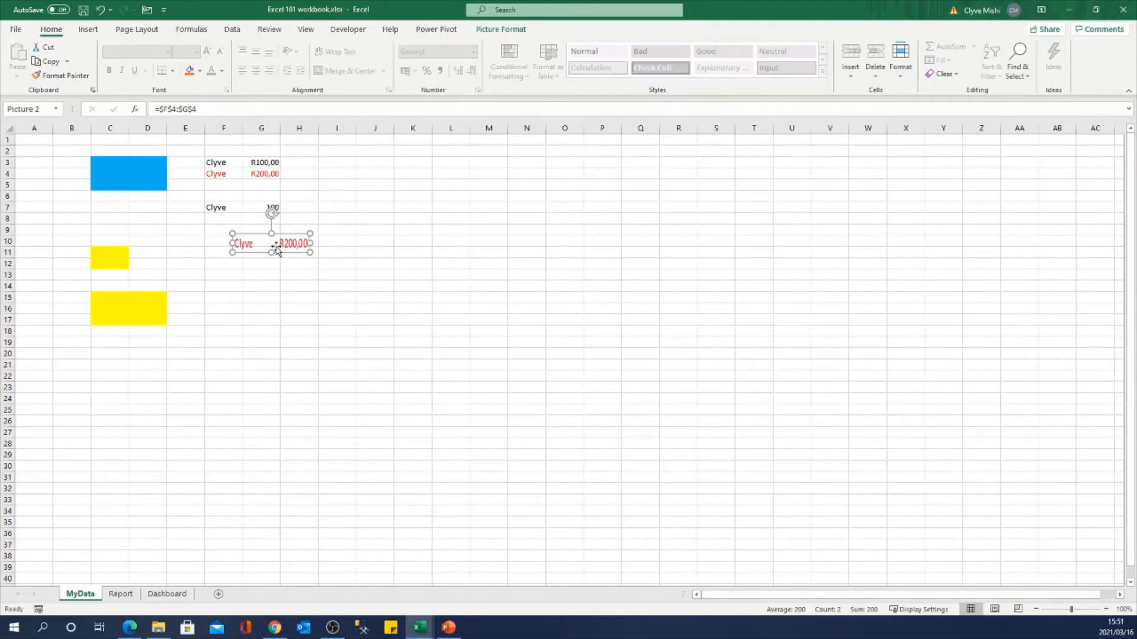
{"action": "key", "text": "Delete"}
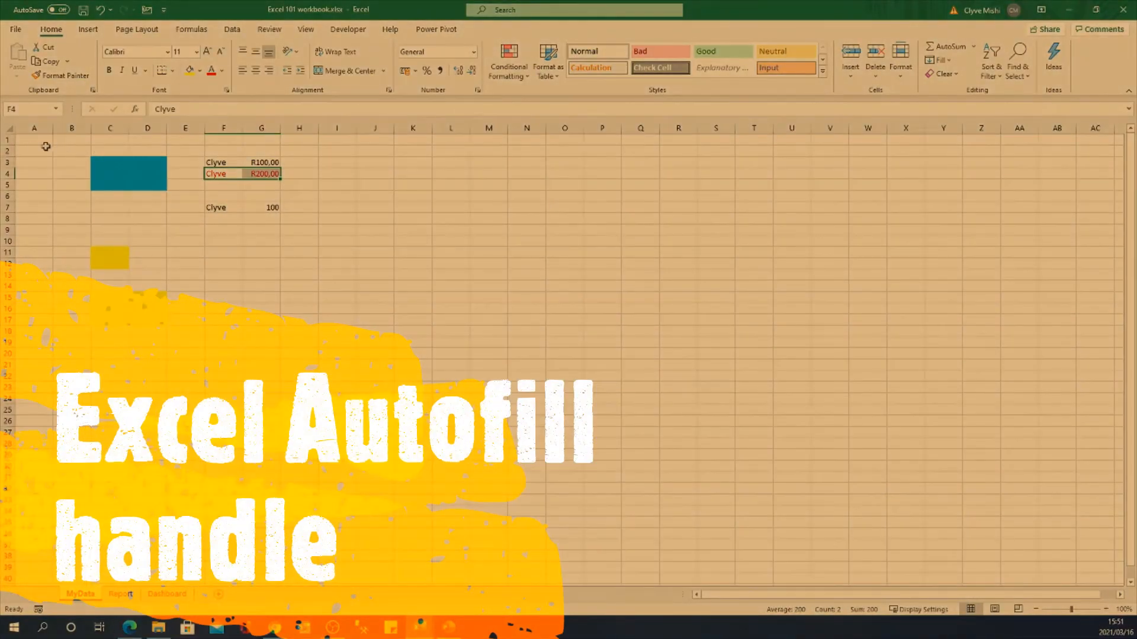
Enter 1 in cell A1 and 2 in cell A2 as the start of a number series
{"action": "double_click", "coordinate": [49, 143]}
{"action": "type", "text": "1"}
{"action": "key", "text": "Return"}
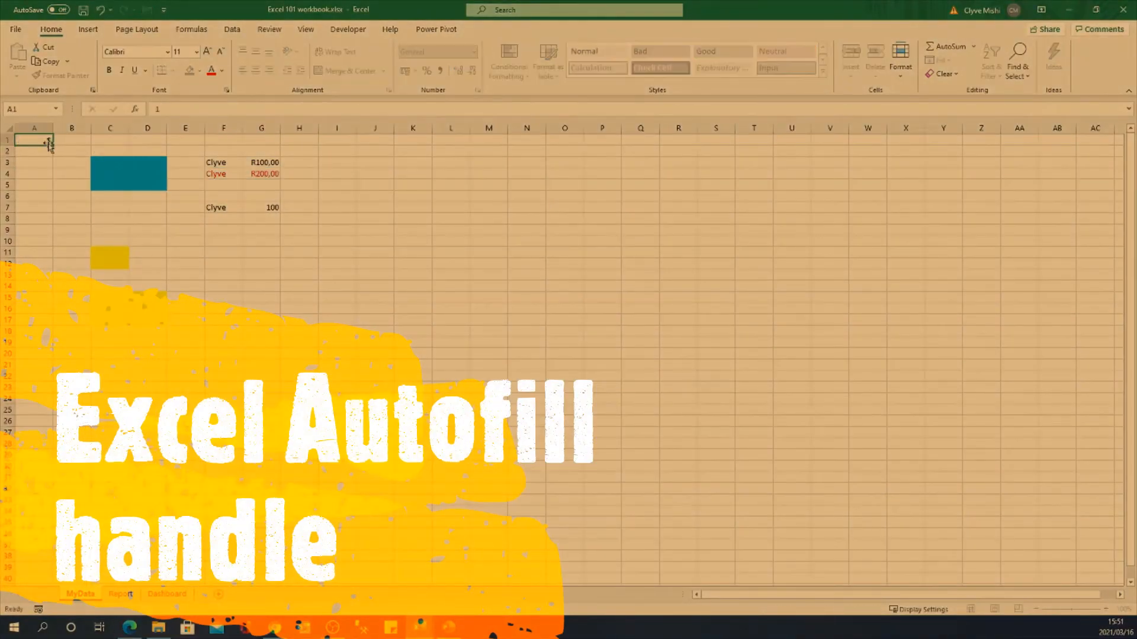
{"action": "type", "text": "2"}
{"action": "key", "text": "Return"}
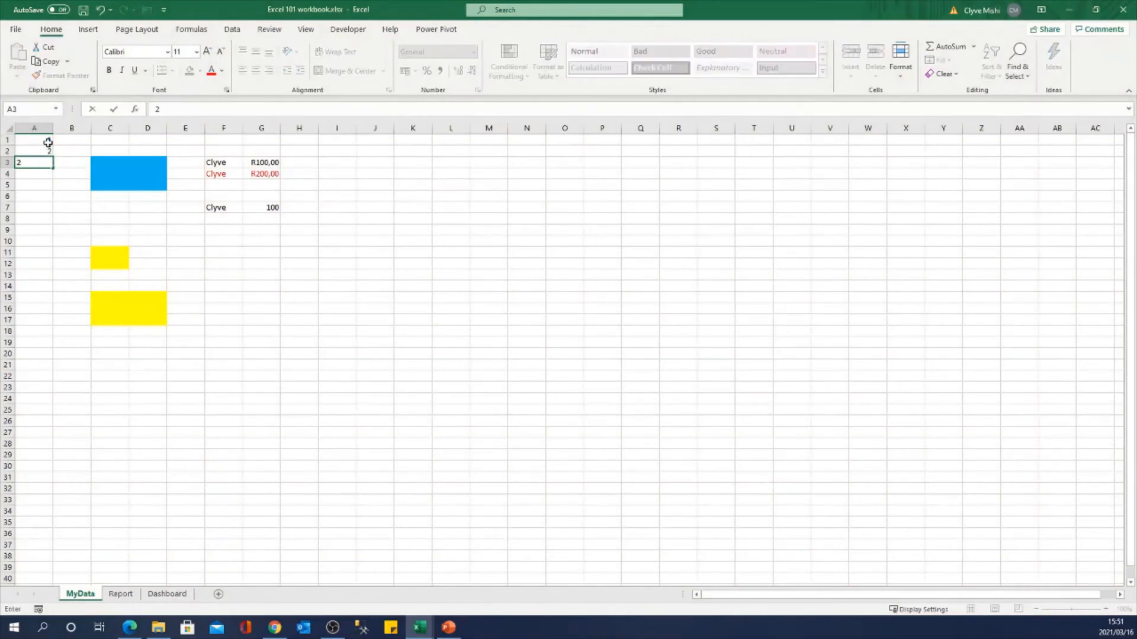
Finish entering 3 in cell A3 and autofill the number series from A1:A3 down to 28 in A28
{"action": "key", "text": "Return"}
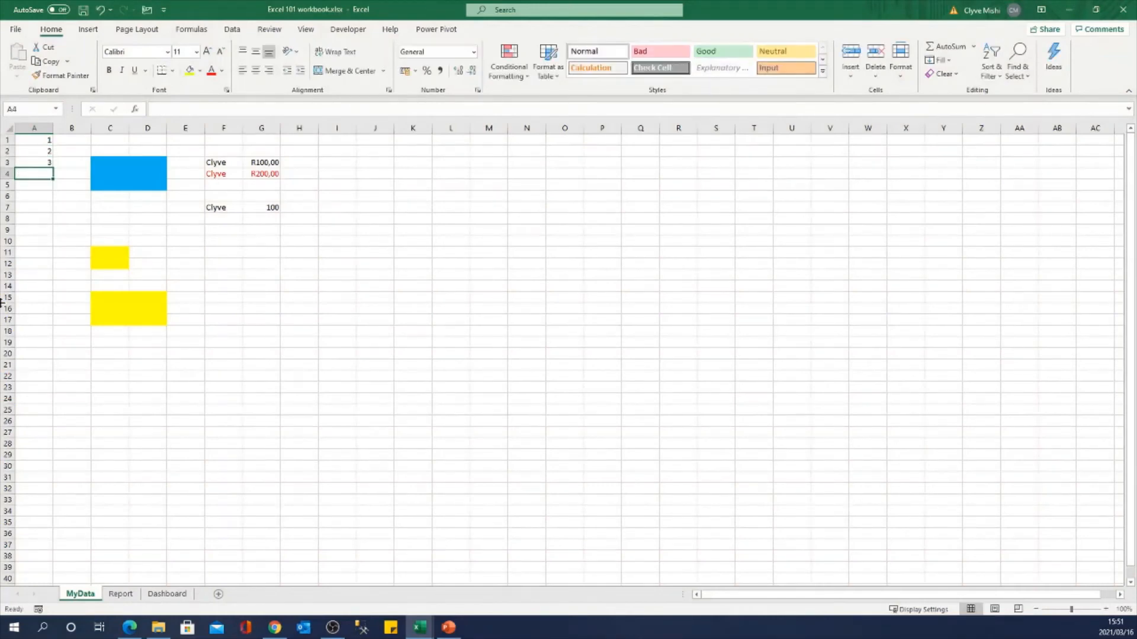
{"action": "left_click", "coordinate": [47, 140]}
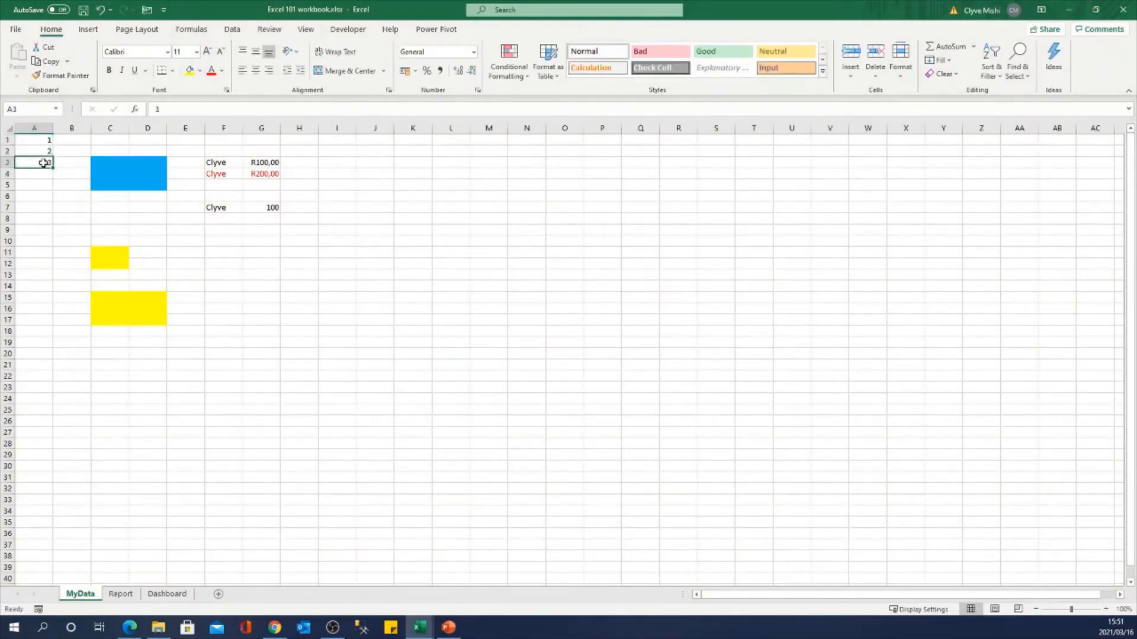
{"action": "left_click", "coordinate": [40, 165], "text": "shift"}
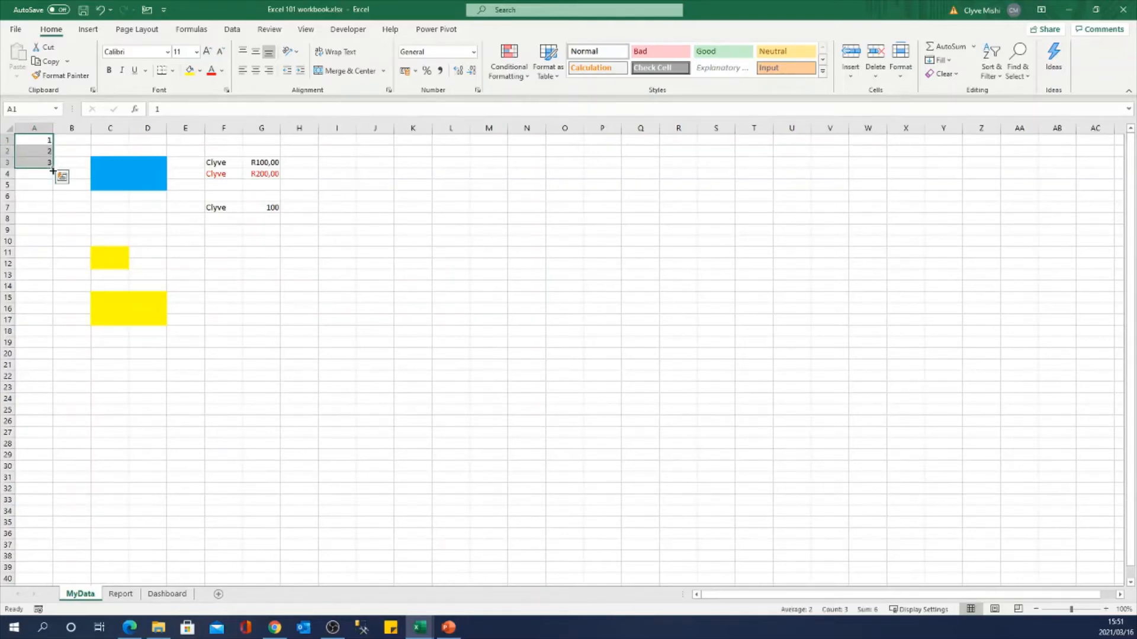
{"action": "left_click_drag", "start_coordinate": [52, 167], "coordinate": [52, 167]}
{"action": "left_click", "coordinate": [41, 187]}
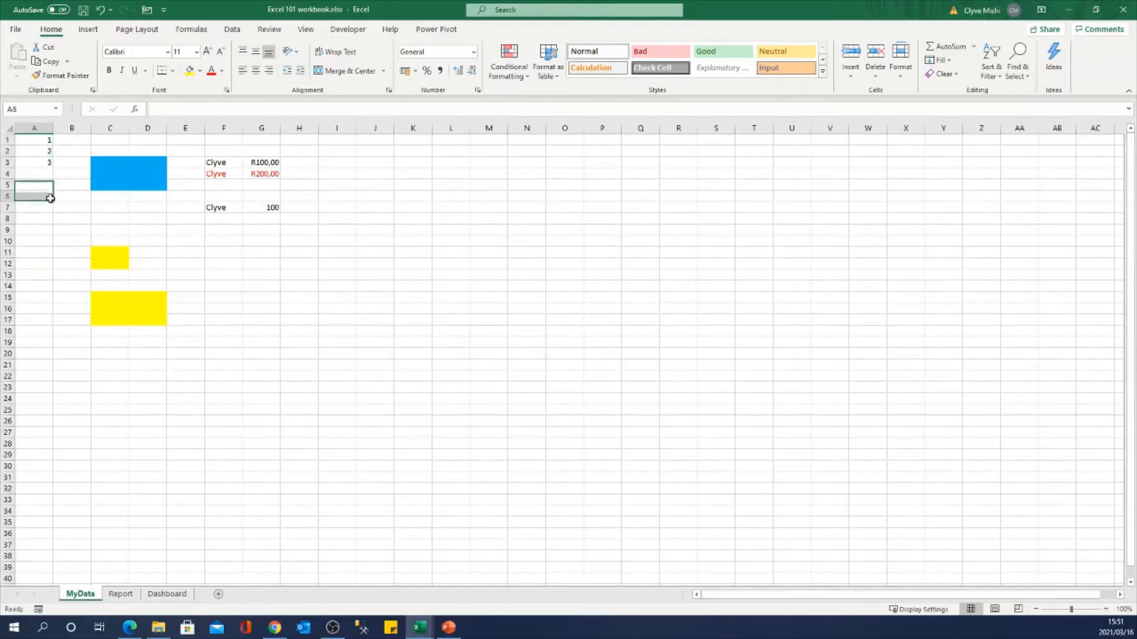
{"action": "left_click", "coordinate": [42, 140]}
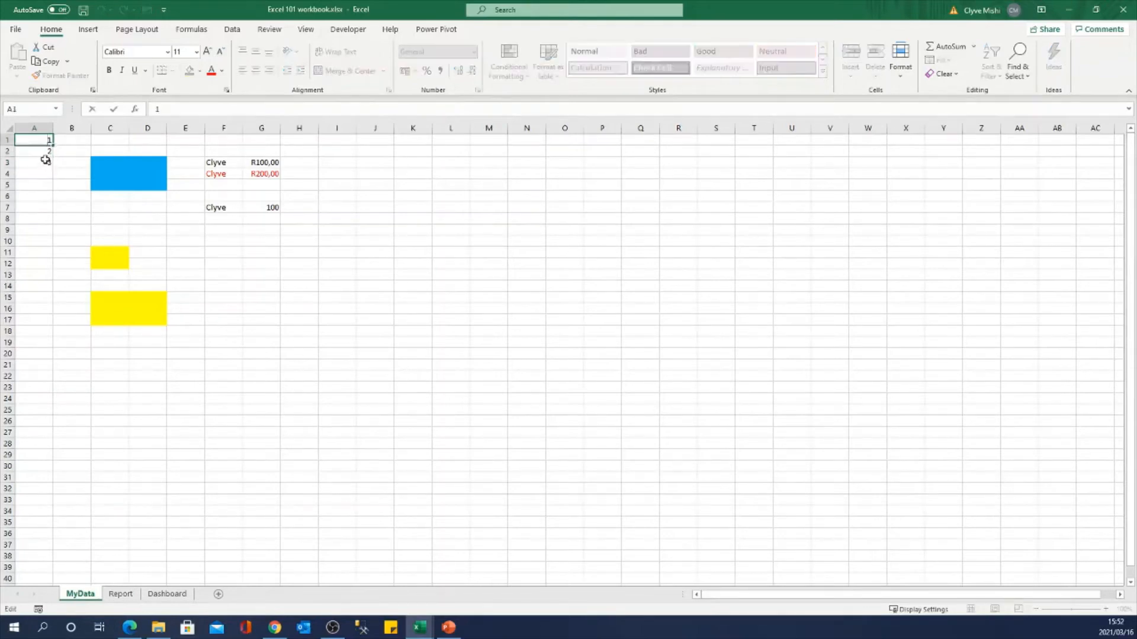
{"action": "left_click", "coordinate": [45, 158], "text": "shift"}
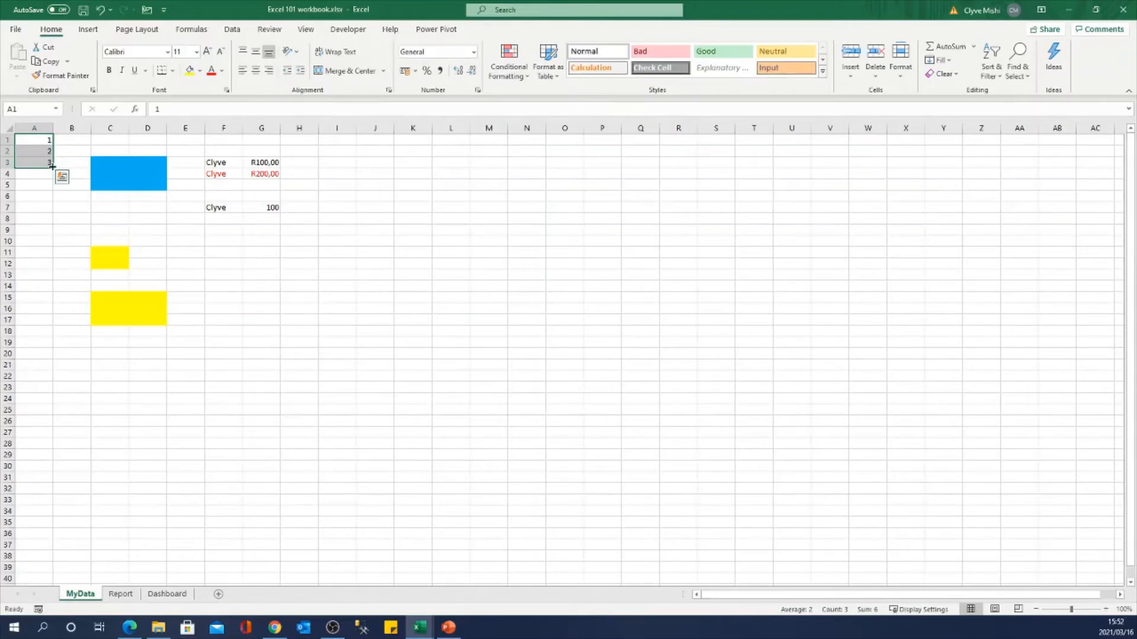
{"action": "left_click_drag", "start_coordinate": [52, 167], "coordinate": [43, 450]}
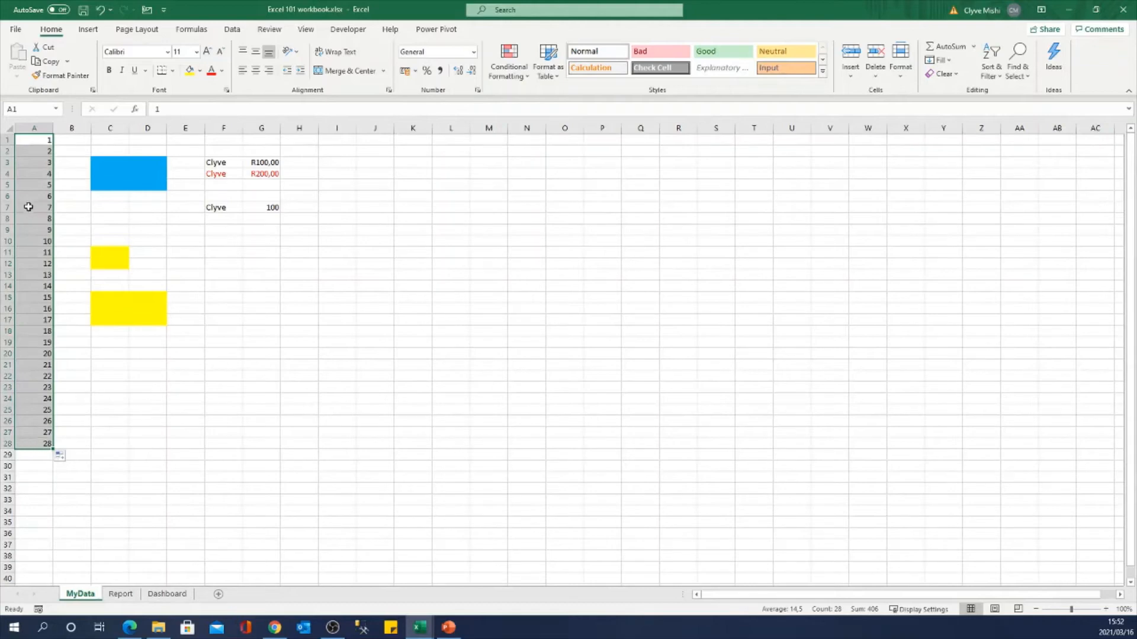
Enter January in cell B1 and autofill the months down to December in B12
{"action": "left_click", "coordinate": [69, 140]}
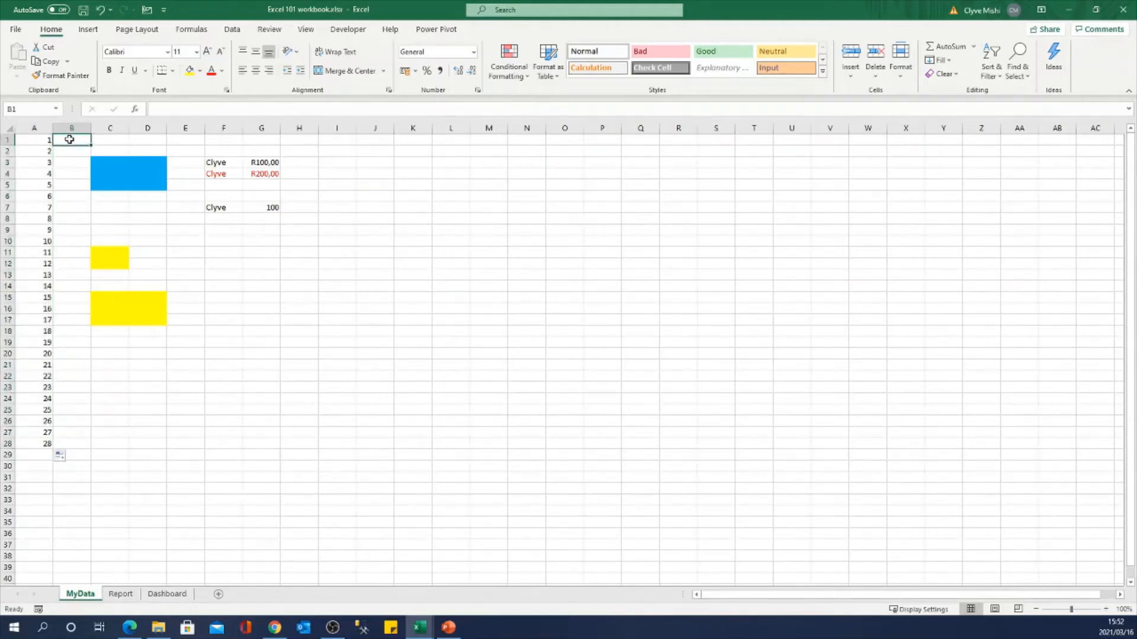
{"action": "type", "text": "January"}
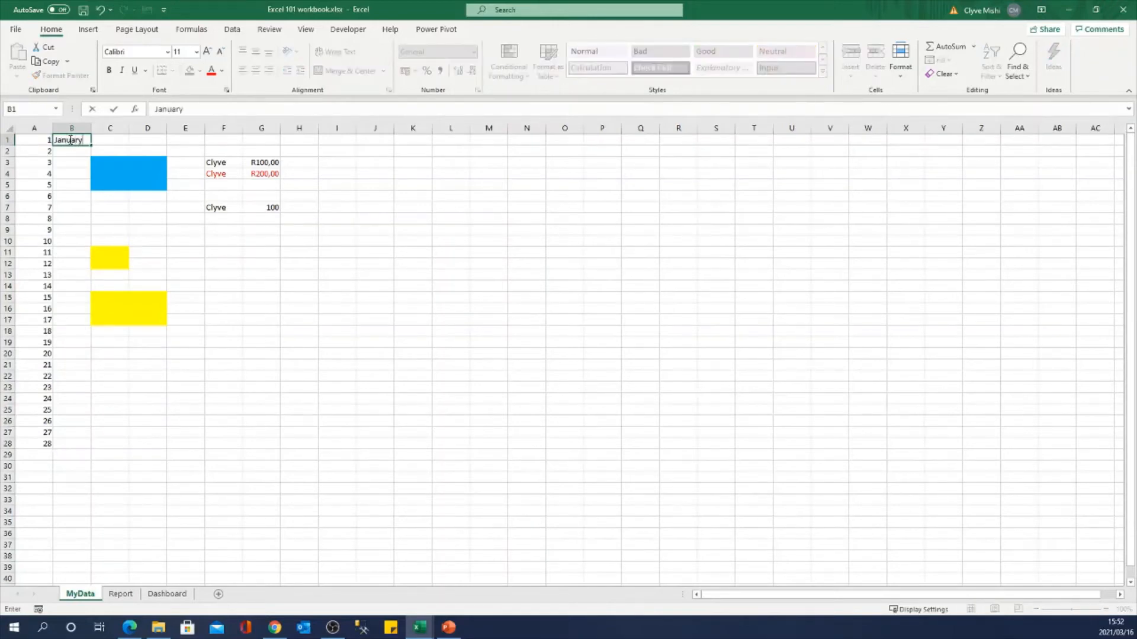
{"action": "key", "text": "Return"}
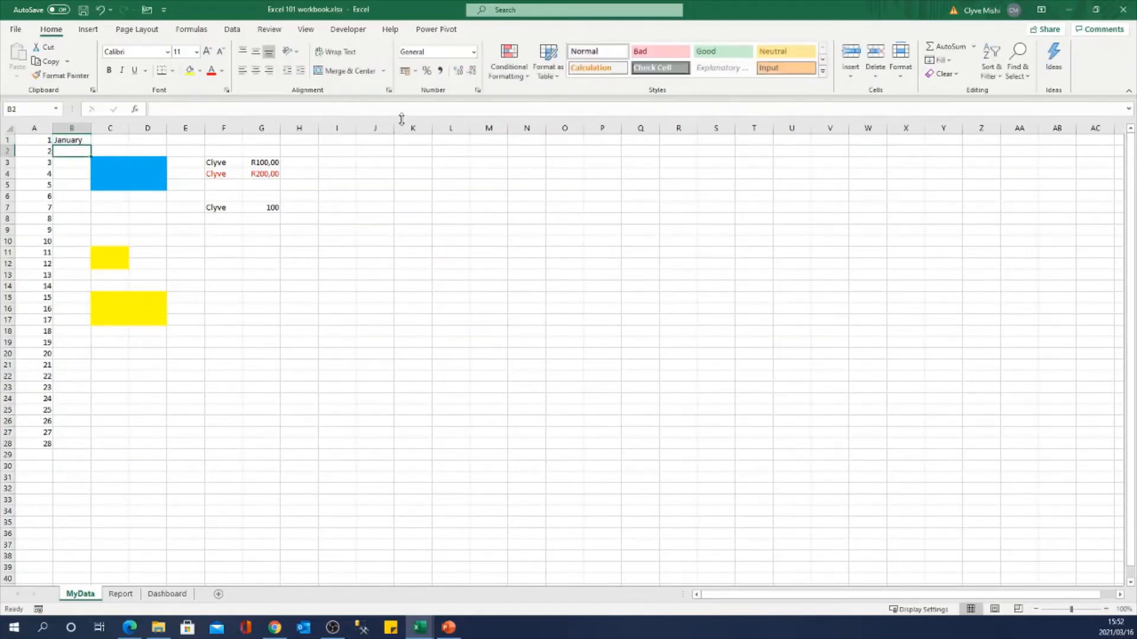
{"action": "left_click", "coordinate": [76, 140]}
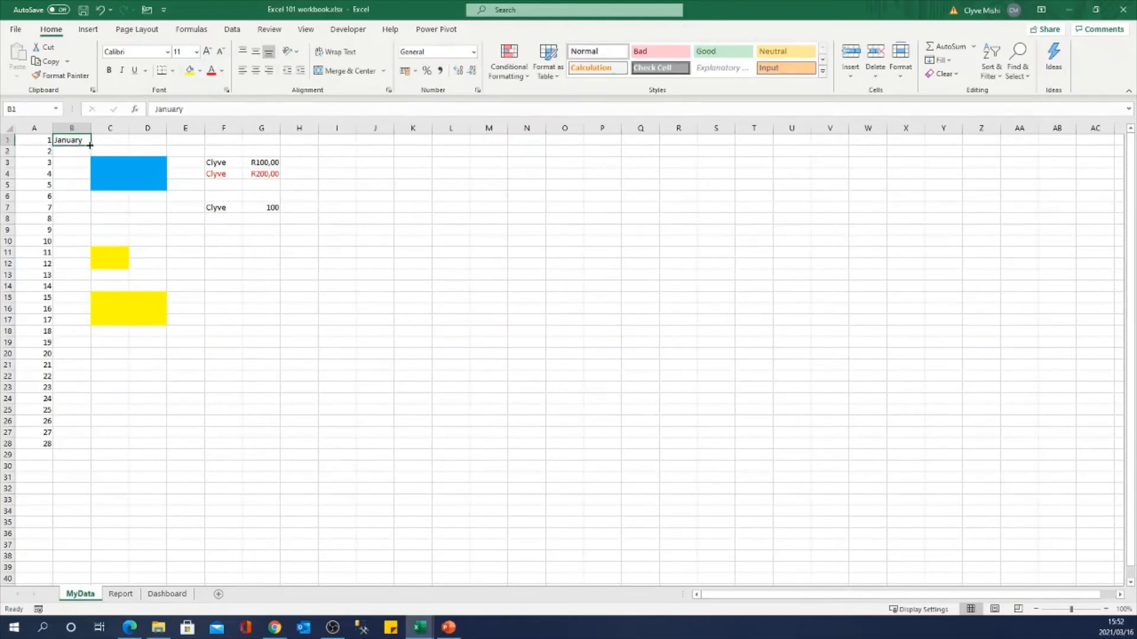
{"action": "left_click_drag", "start_coordinate": [90, 145], "coordinate": [52, 449]}
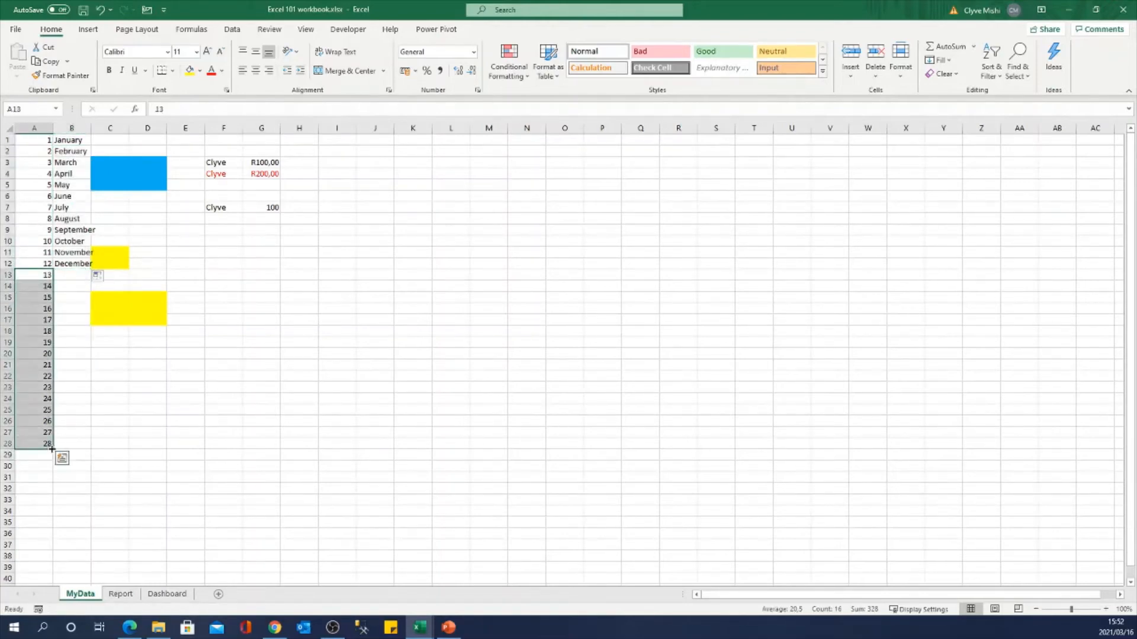
Clear the numbers in A8:A28 and the months in B1:B12
{"action": "key", "text": "Delete"}
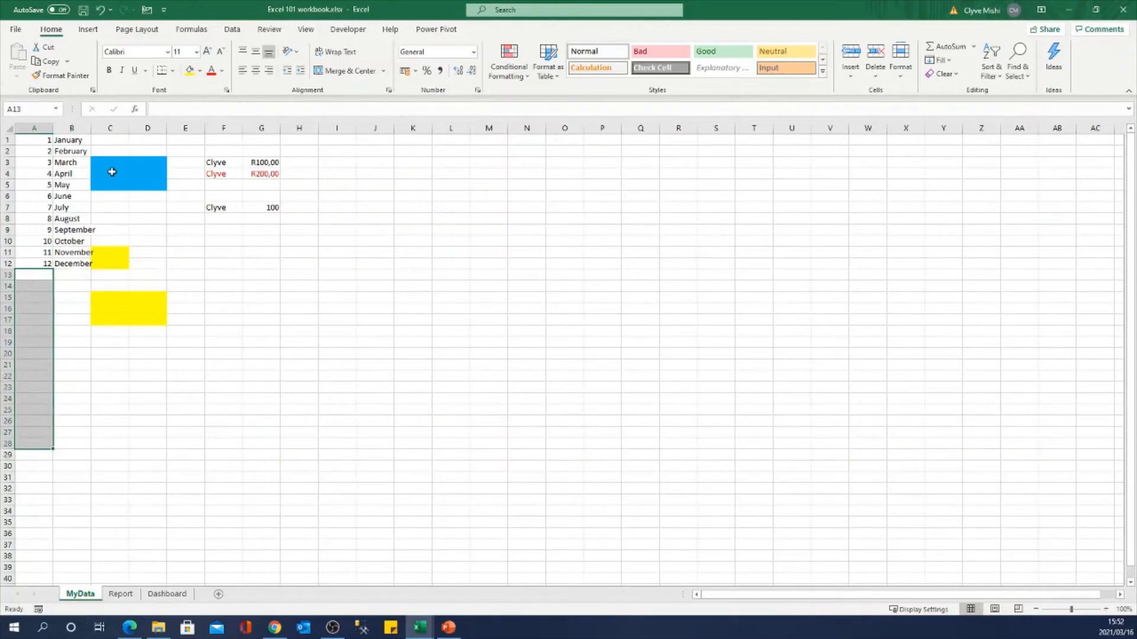
{"action": "left_click", "coordinate": [67, 140]}
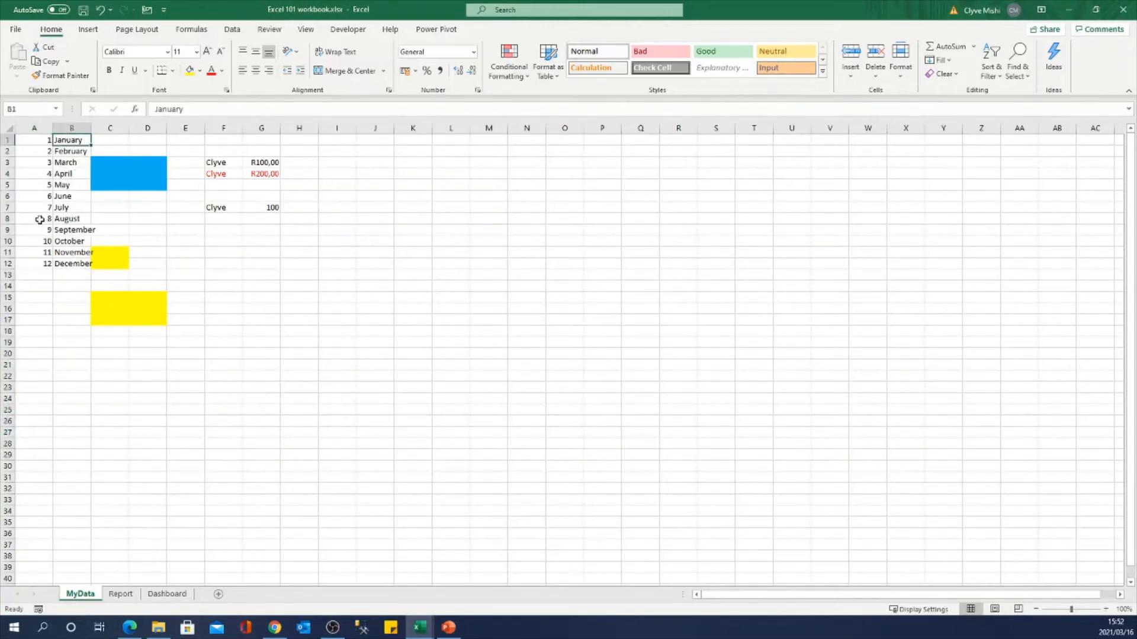
{"action": "left_click", "coordinate": [34, 219]}
{"action": "left_click", "coordinate": [69, 253]}
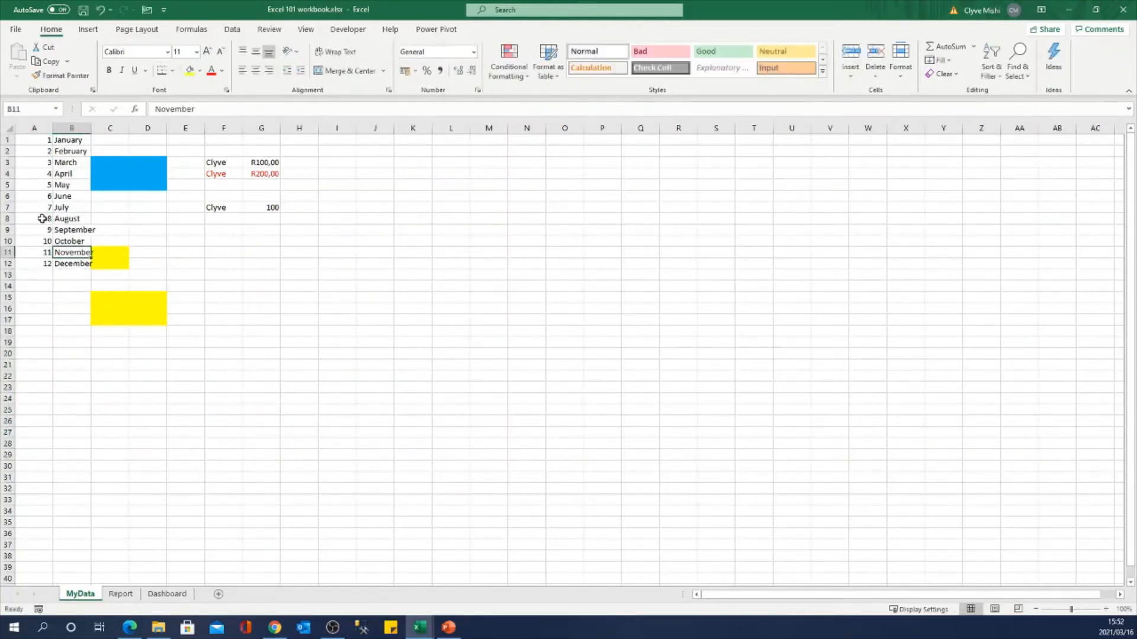
{"action": "left_click_drag", "start_coordinate": [38, 218], "coordinate": [85, 264]}
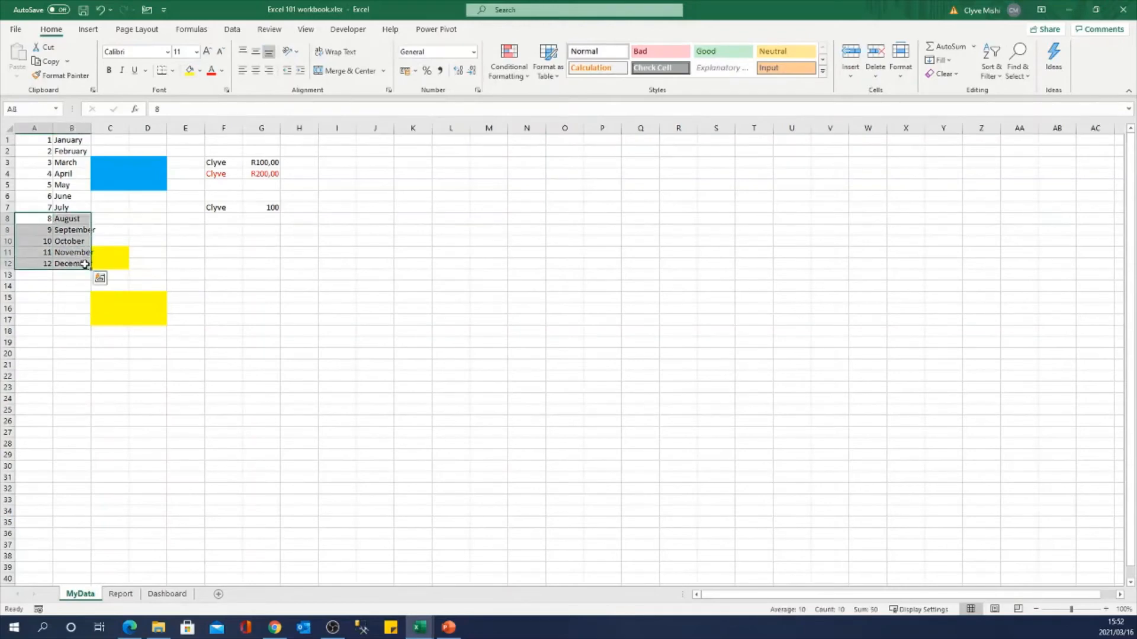
{"action": "key", "text": "Delete"}
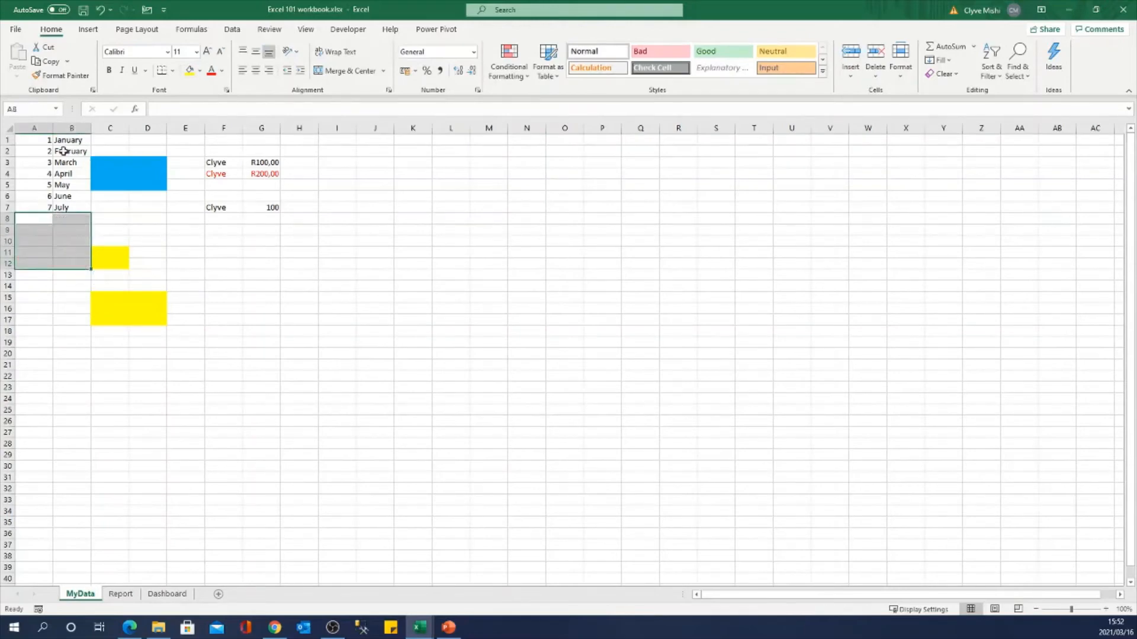
{"action": "left_click_drag", "start_coordinate": [64, 141], "coordinate": [73, 213]}
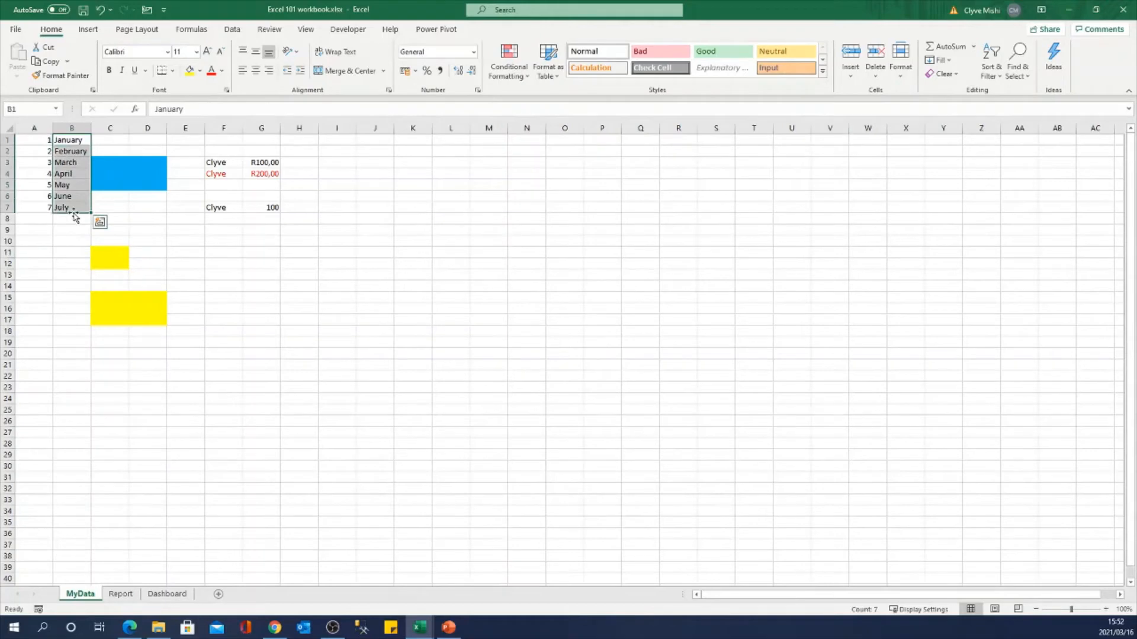
{"action": "key", "text": "Delete"}
Enter Sunday in cell B1 and autofill the weekdays down to Saturday in B7
{"action": "left_click", "coordinate": [76, 140]}
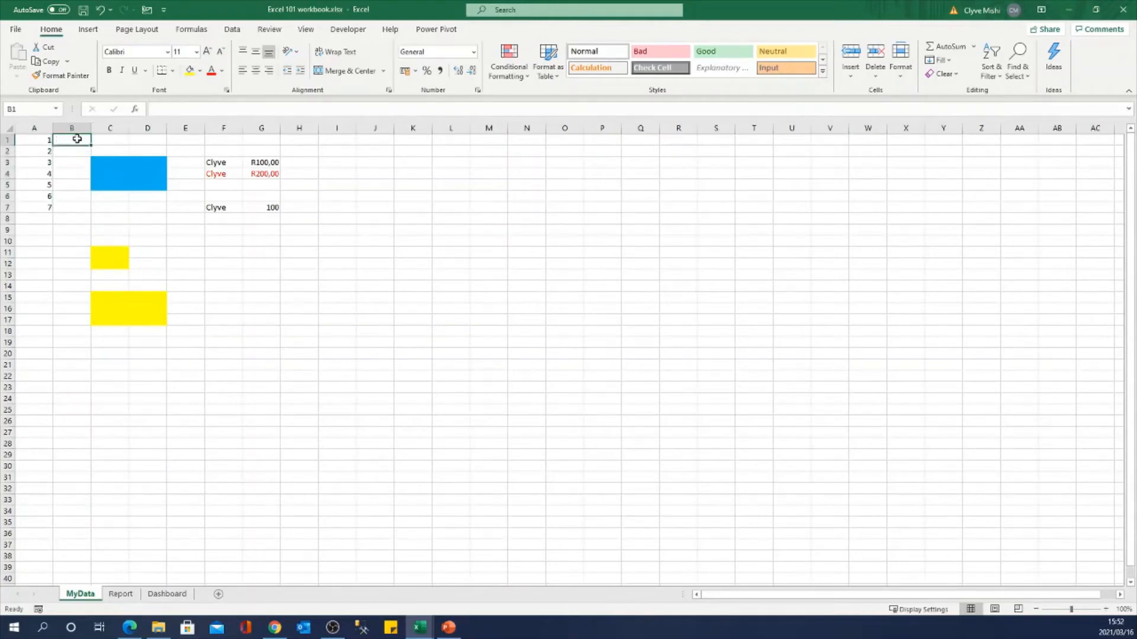
{"action": "type", "text": "Sunday"}
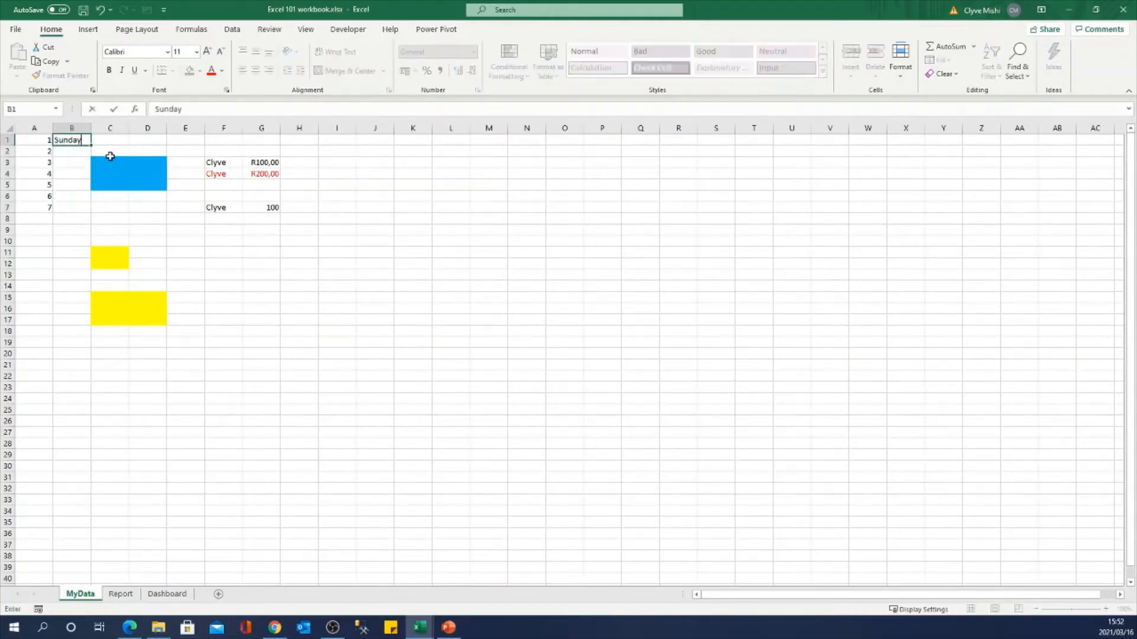
{"action": "left_click", "coordinate": [78, 153]}
{"action": "left_click", "coordinate": [77, 140]}
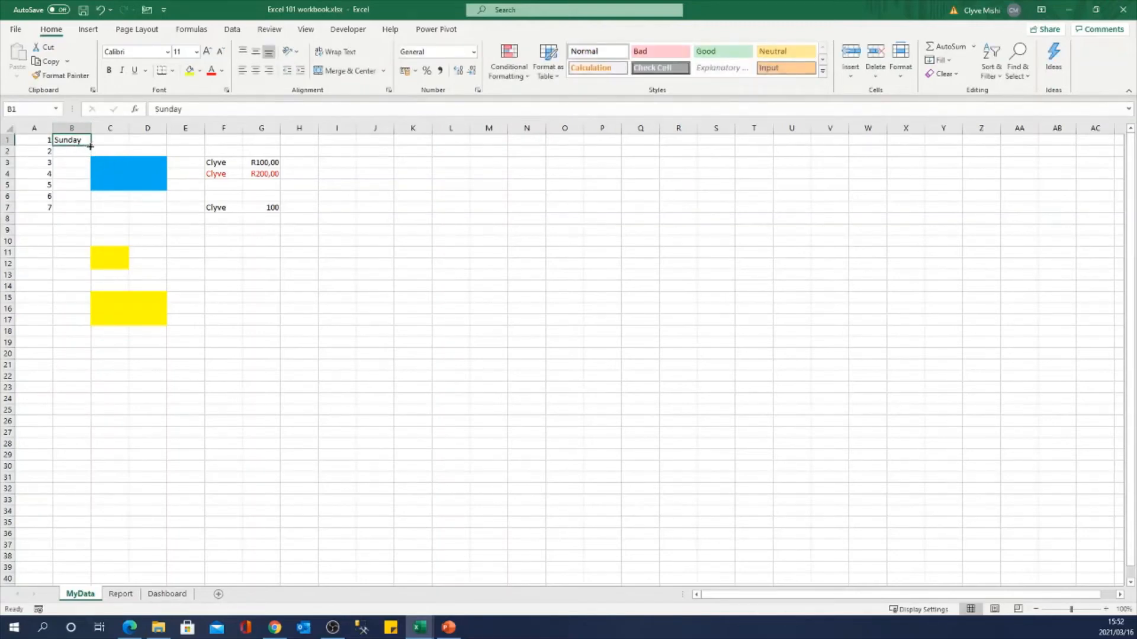
{"action": "left_click_drag", "start_coordinate": [91, 145], "coordinate": [93, 212]}
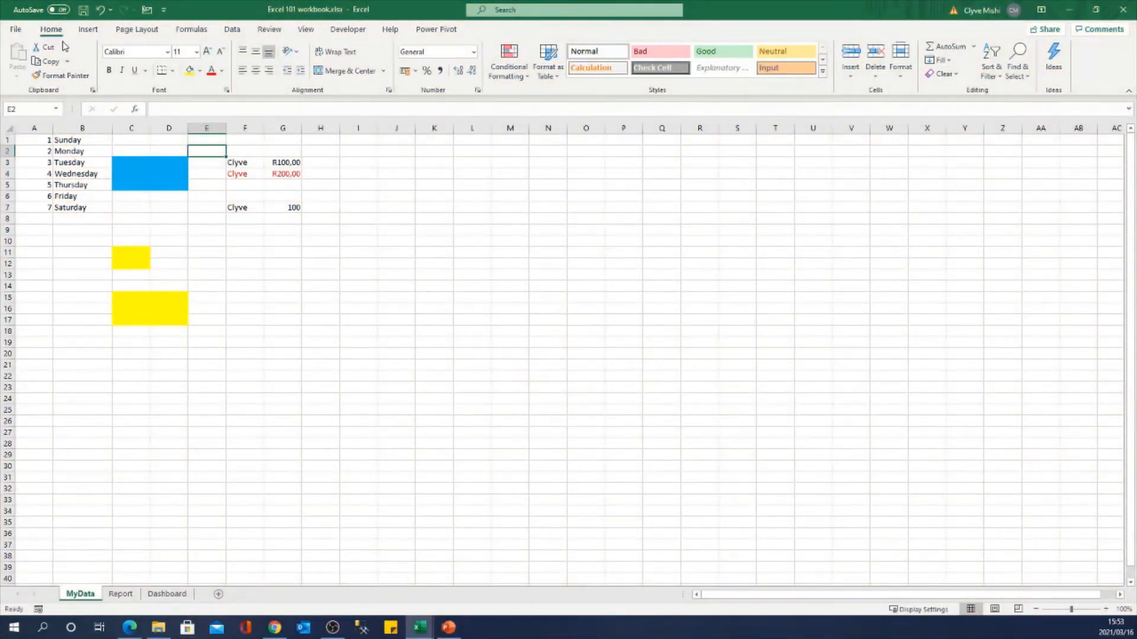
Search the MyData sheet for the word Sunday with Find
{"action": "left_click", "coordinate": [1019, 71]}
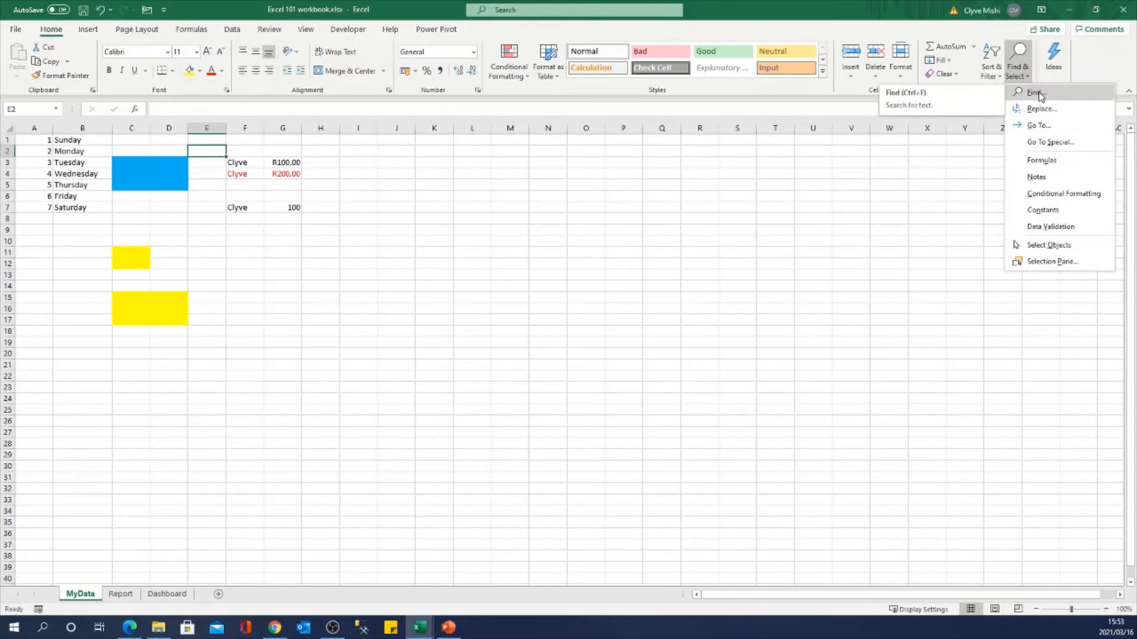
{"action": "left_click", "coordinate": [1036, 93]}
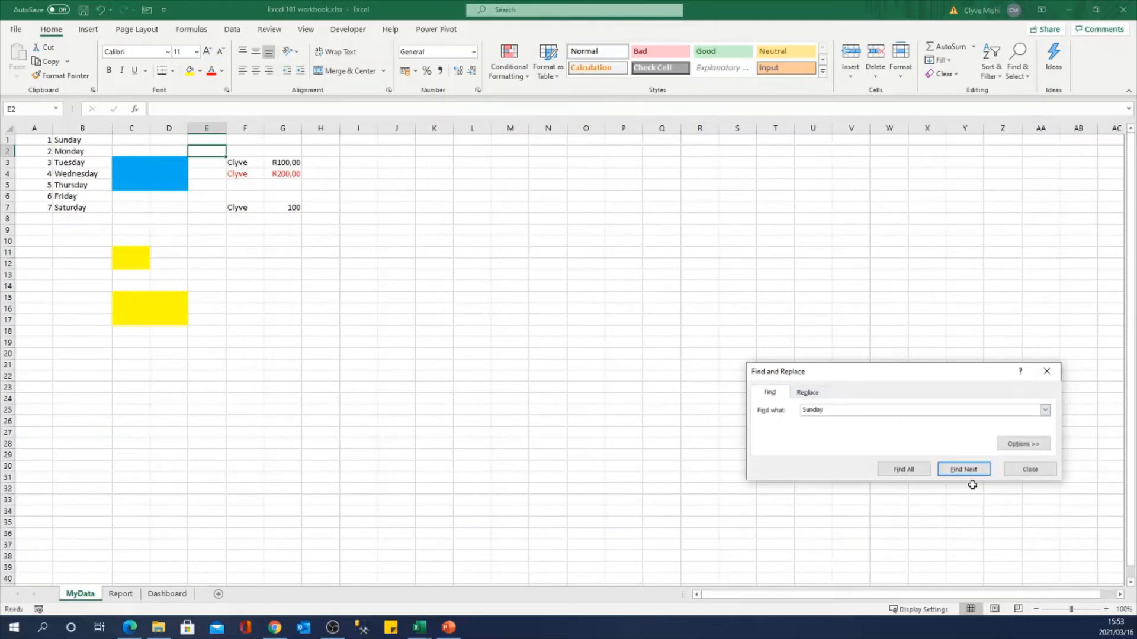
{"action": "left_click", "coordinate": [960, 470]}
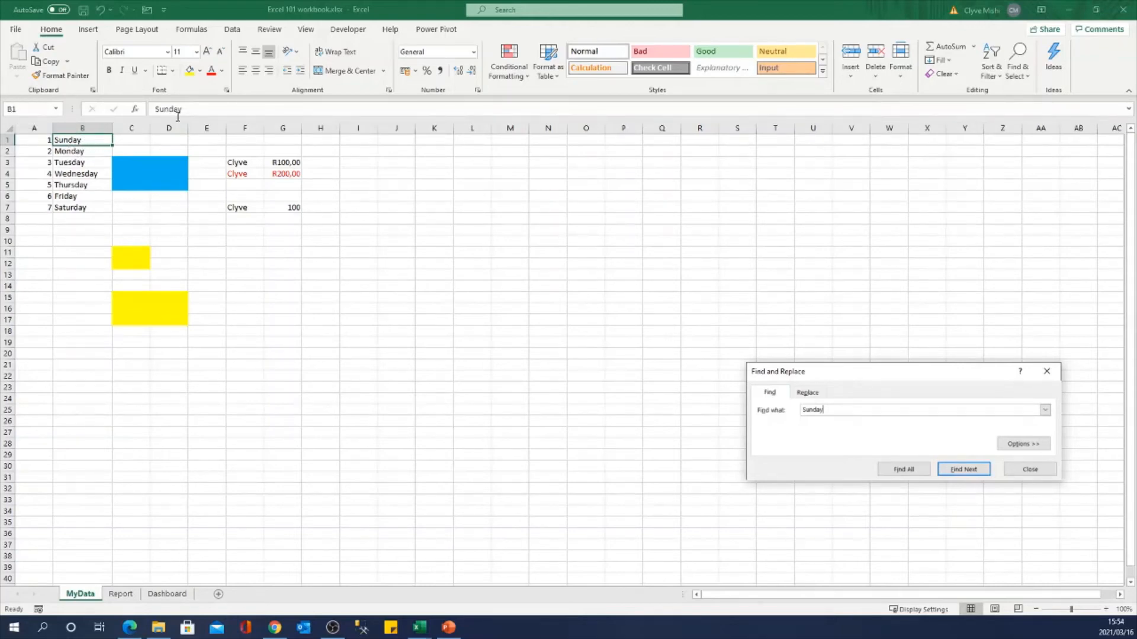
{"action": "left_click", "coordinate": [979, 471]}
Enter Sunday in cell G19 as a second occurrence to search for
{"action": "left_click", "coordinate": [271, 341]}
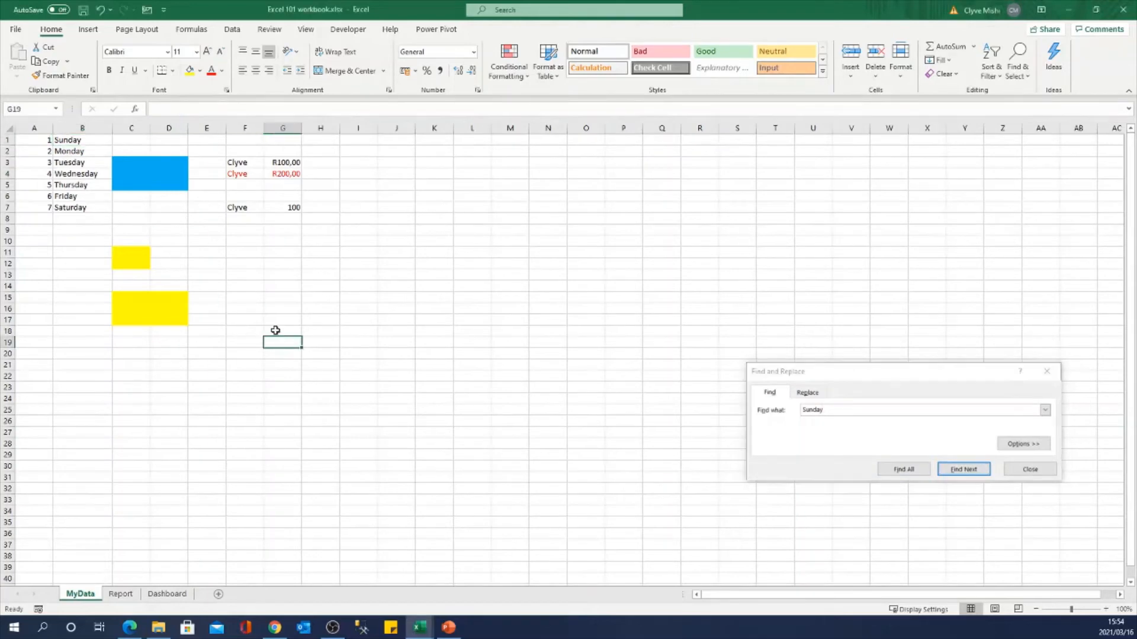
{"action": "type", "text": "Sunday"}
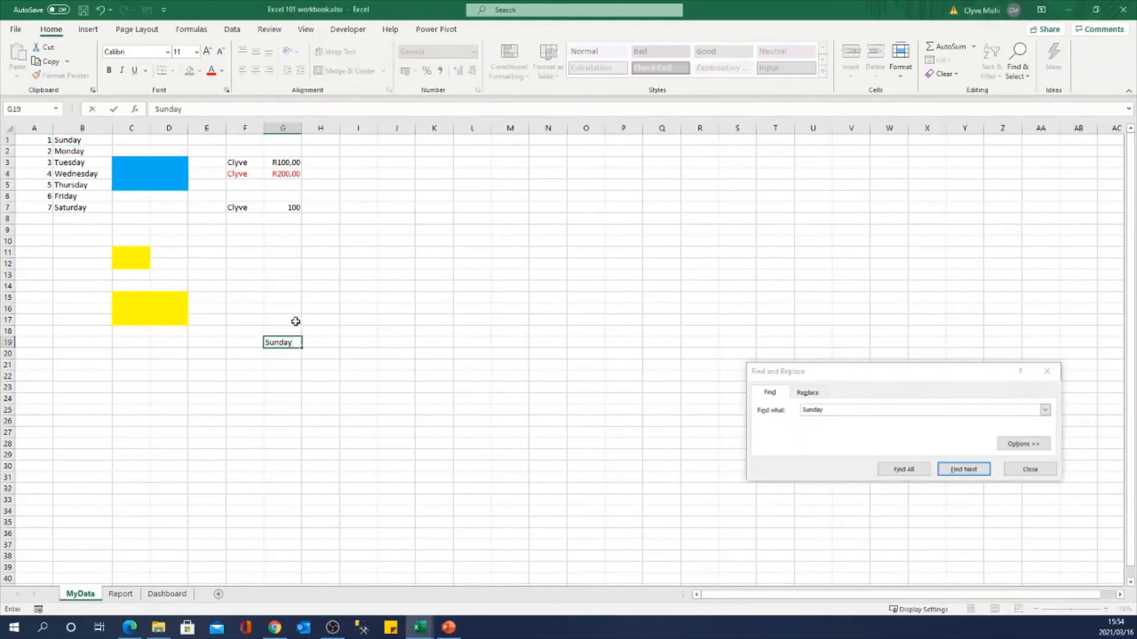
{"action": "key", "text": "Return"}
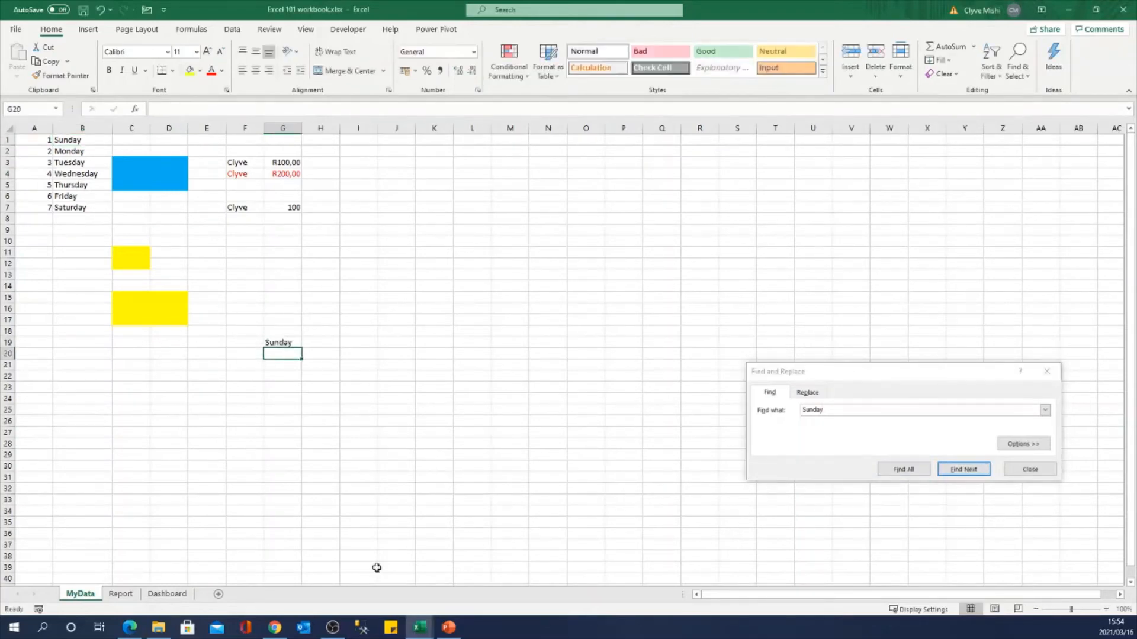
Cycle through the occurrences of Sunday in B1 and G19 with Find Next, and close the search
{"action": "left_click", "coordinate": [972, 470]}
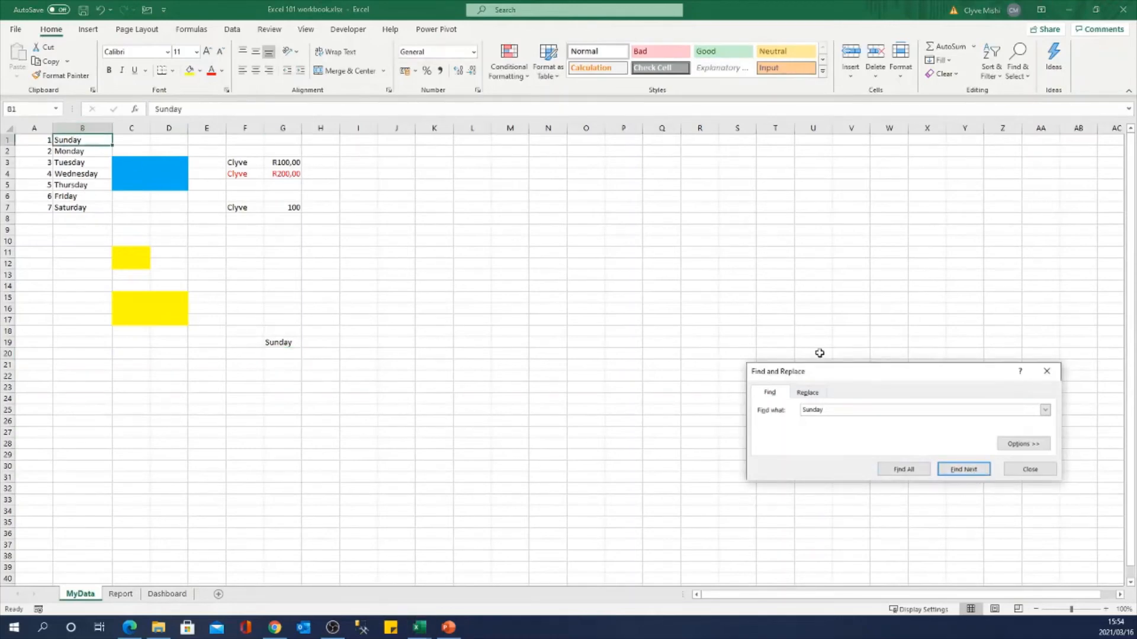
{"action": "left_click", "coordinate": [963, 470]}
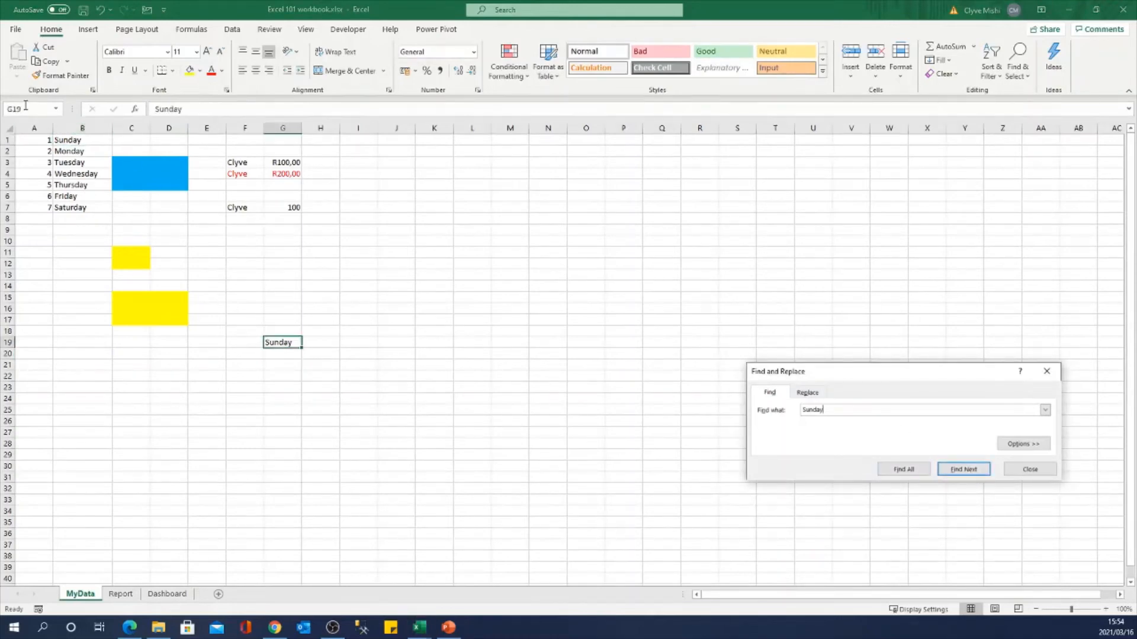
{"action": "left_click", "coordinate": [970, 470]}
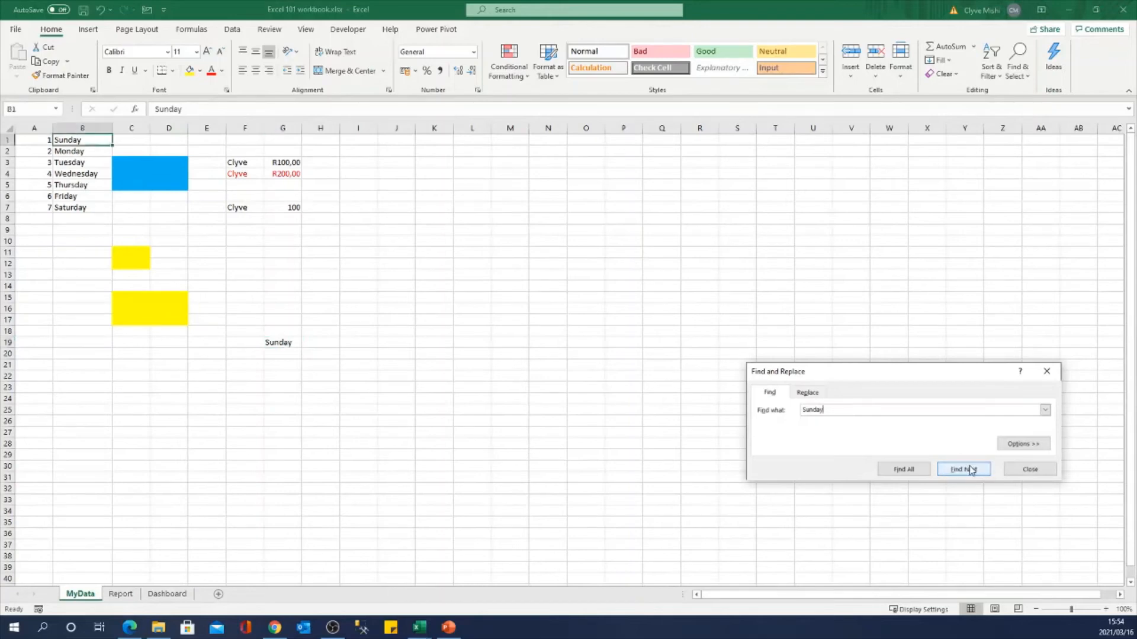
{"action": "left_click", "coordinate": [974, 471]}
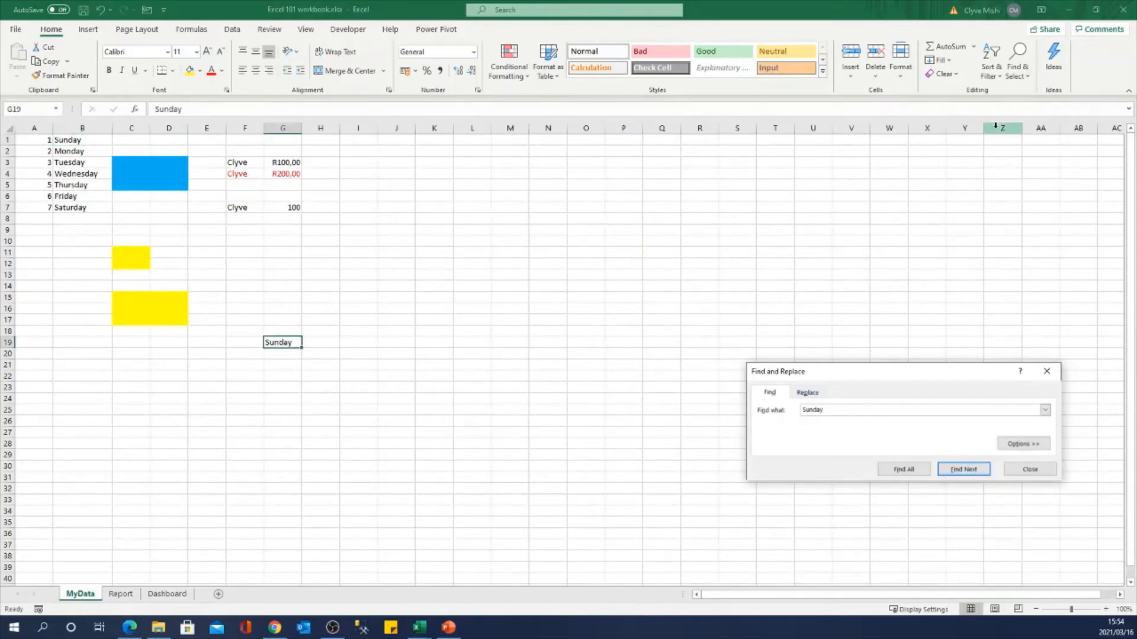
{"action": "left_click", "coordinate": [1047, 371]}
Replace all occurrences of Sunday on the MyData sheet with SundayToday
{"action": "left_click", "coordinate": [1018, 66]}
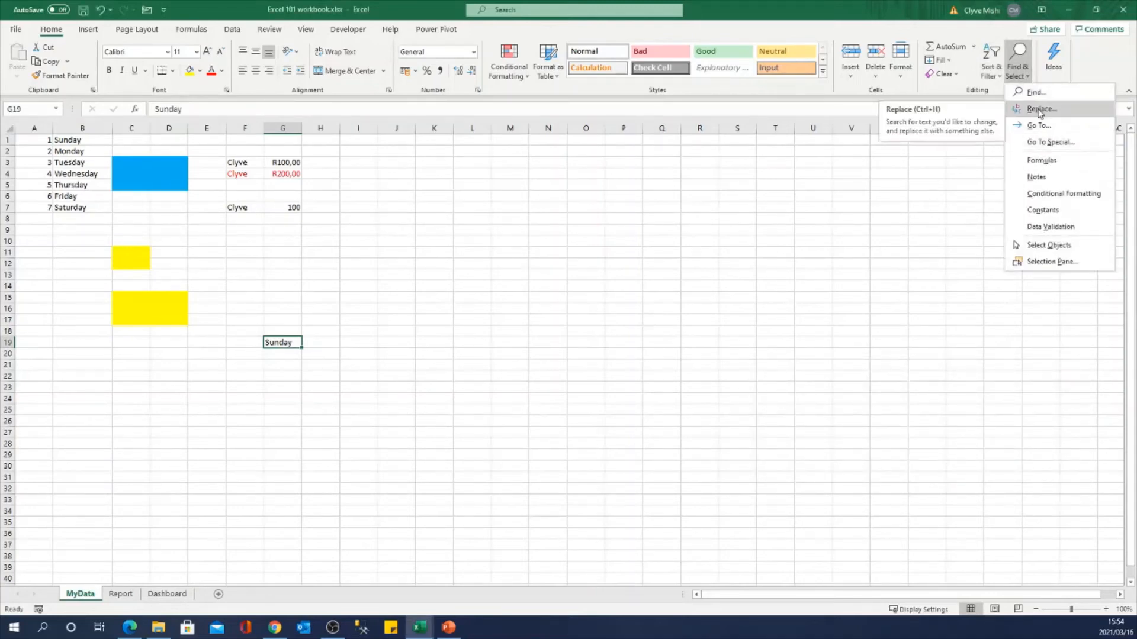
{"action": "left_click", "coordinate": [1035, 92]}
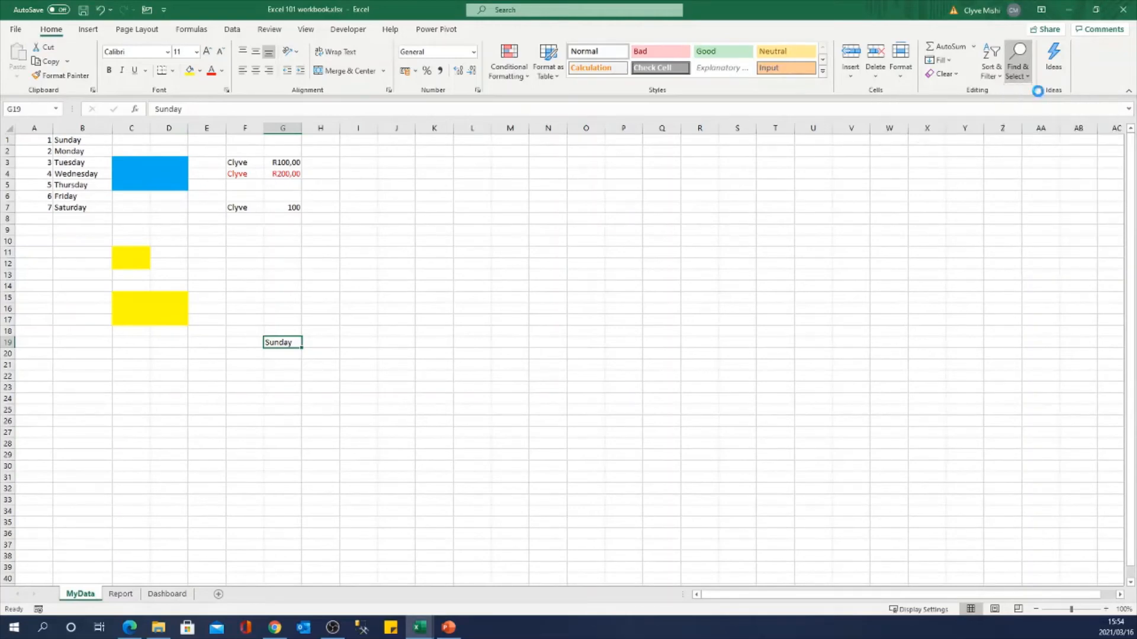
{"action": "left_click_drag", "start_coordinate": [956, 494], "coordinate": [779, 267]}
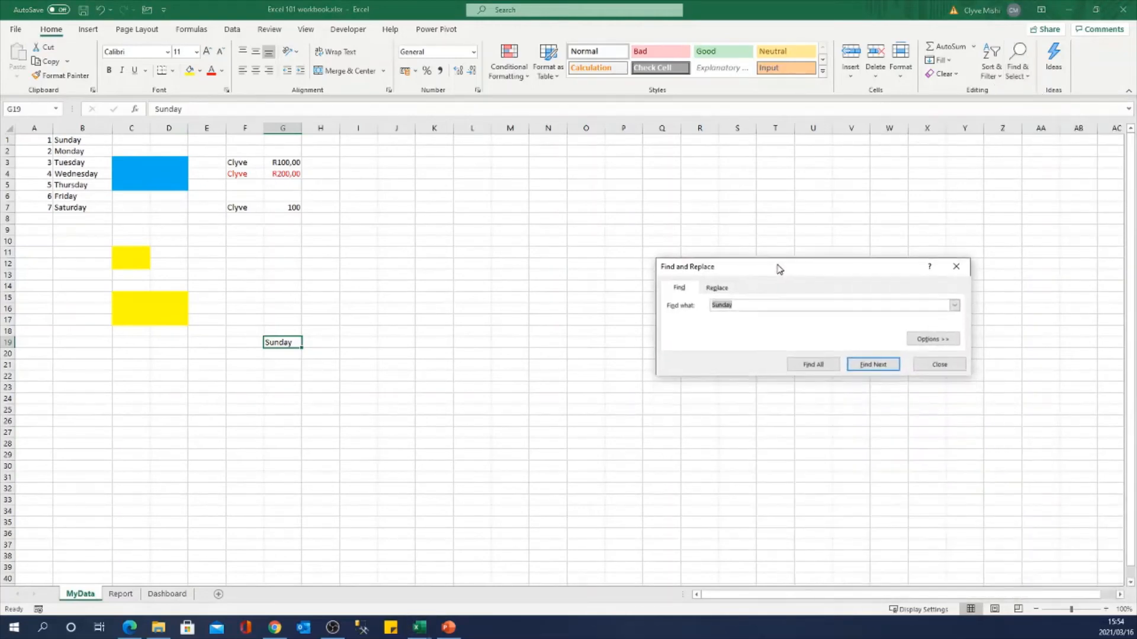
{"action": "left_click", "coordinate": [717, 288]}
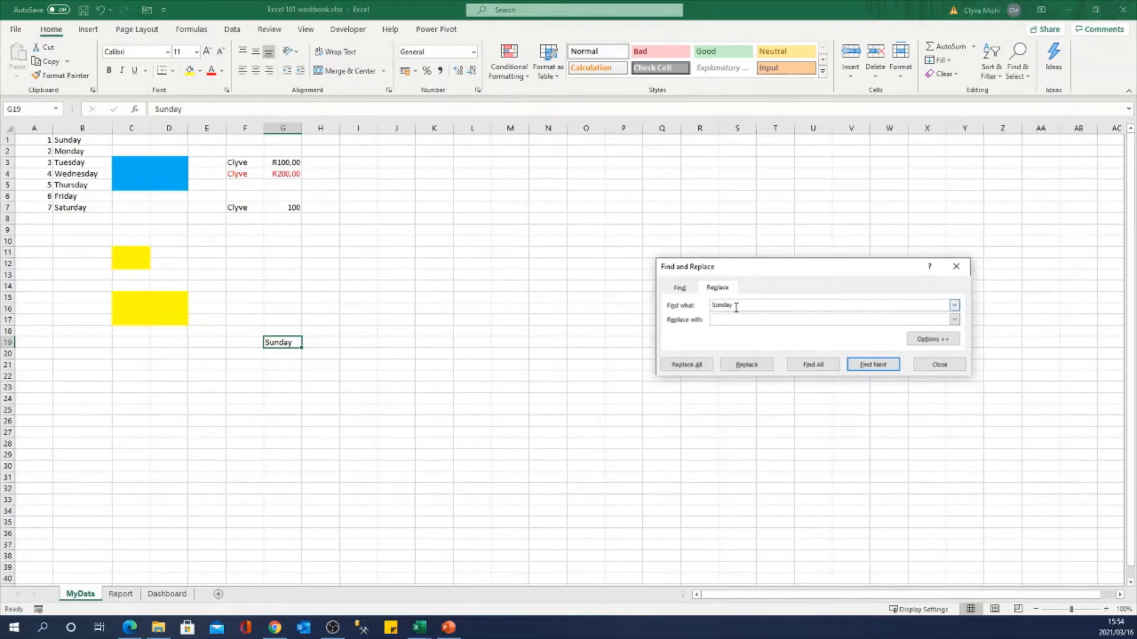
{"action": "left_click", "coordinate": [710, 319]}
{"action": "left_click", "coordinate": [689, 365]}
{"action": "left_click", "coordinate": [574, 351]}
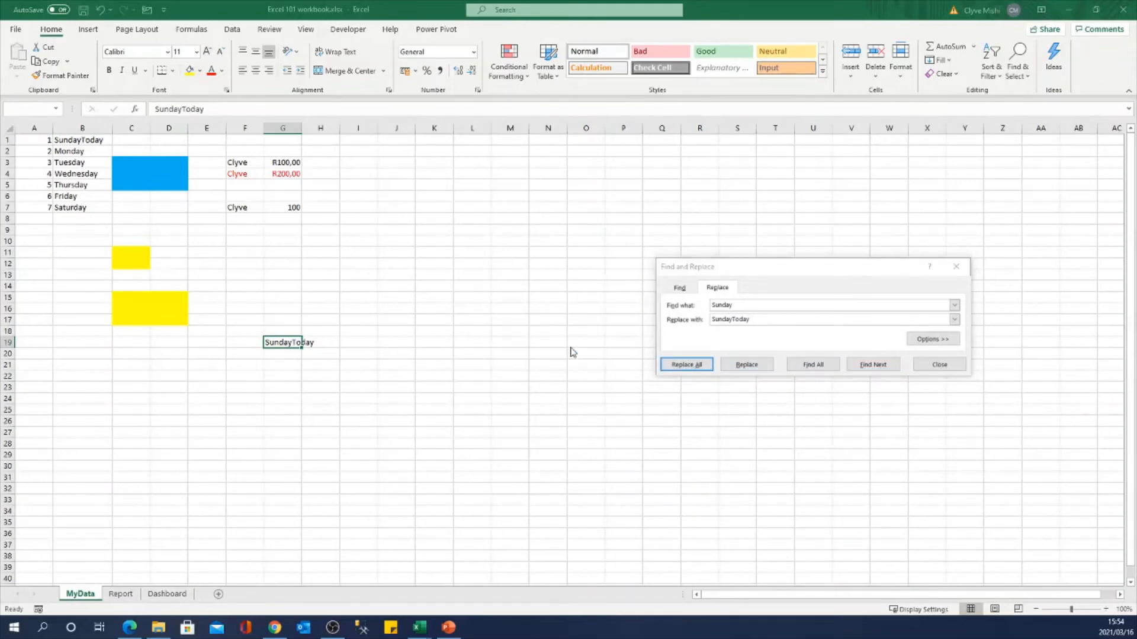
Highlight the two replaced cells, B1 and G19, with a yellow fill
{"action": "left_click", "coordinate": [76, 140]}
{"action": "left_click", "coordinate": [289, 342], "text": "shift"}
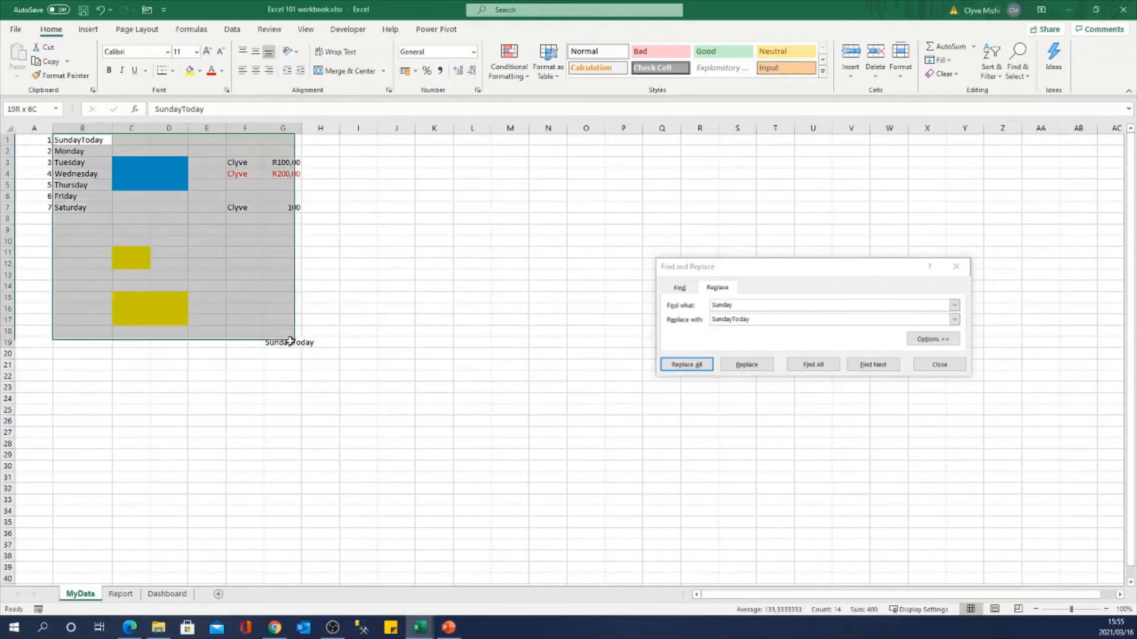
{"action": "left_click", "coordinate": [80, 142]}
{"action": "left_click", "coordinate": [282, 342], "text": "ctrl"}
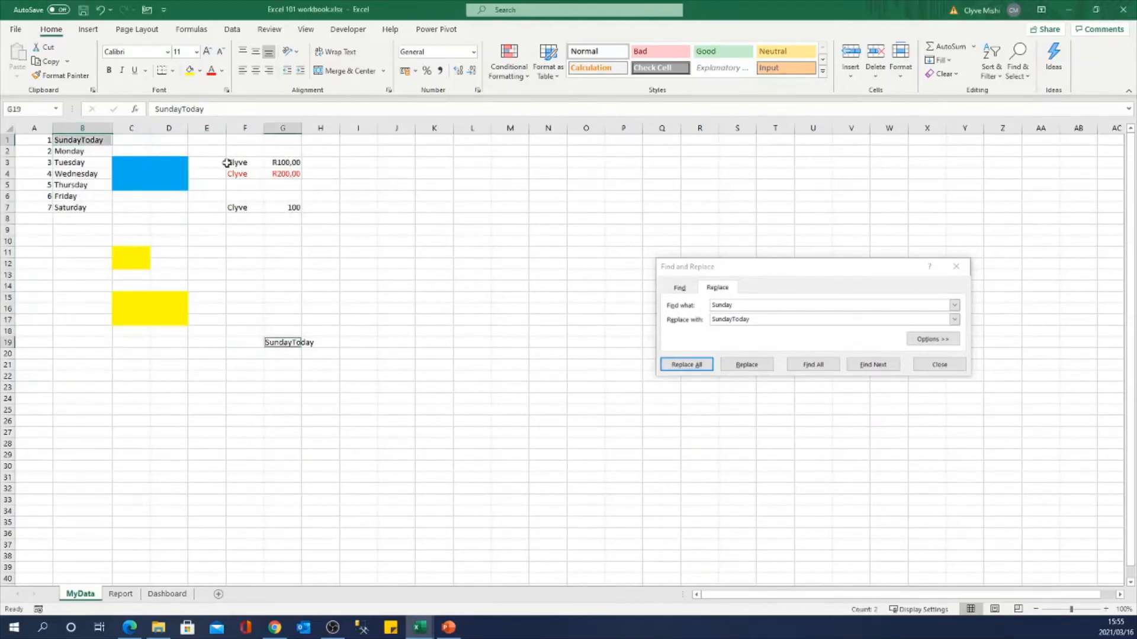
{"action": "left_click", "coordinate": [190, 70]}
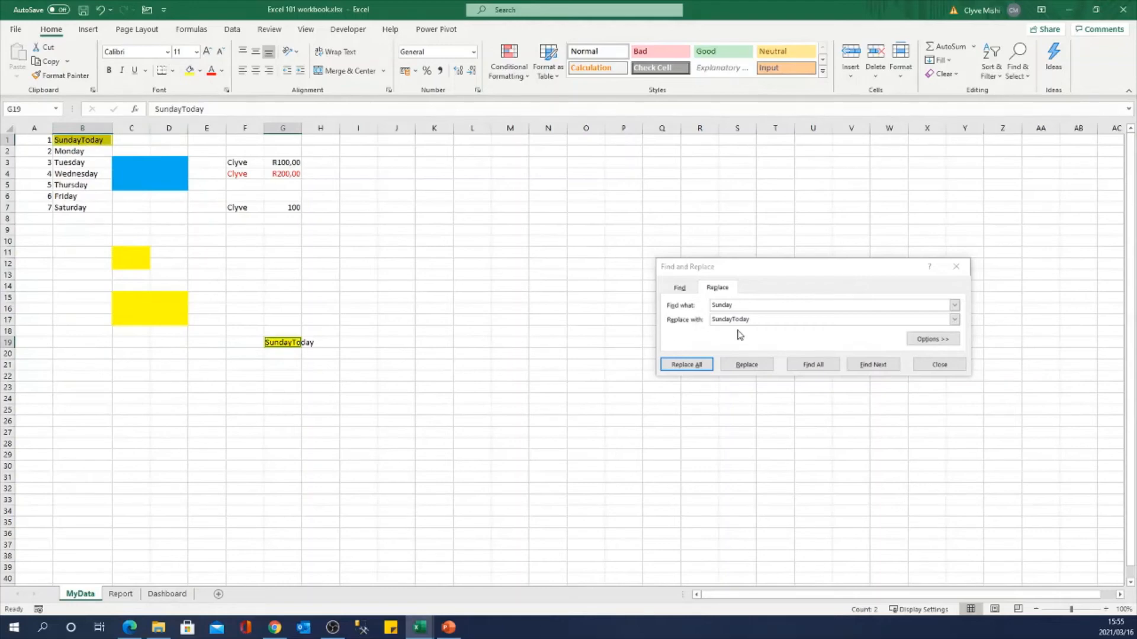
Replace all occurrences of SundayToday with Sunday, and close Find and Replace
{"action": "left_click_drag", "start_coordinate": [946, 319], "coordinate": [718, 317]}
{"action": "key", "text": "ctrl+c"}
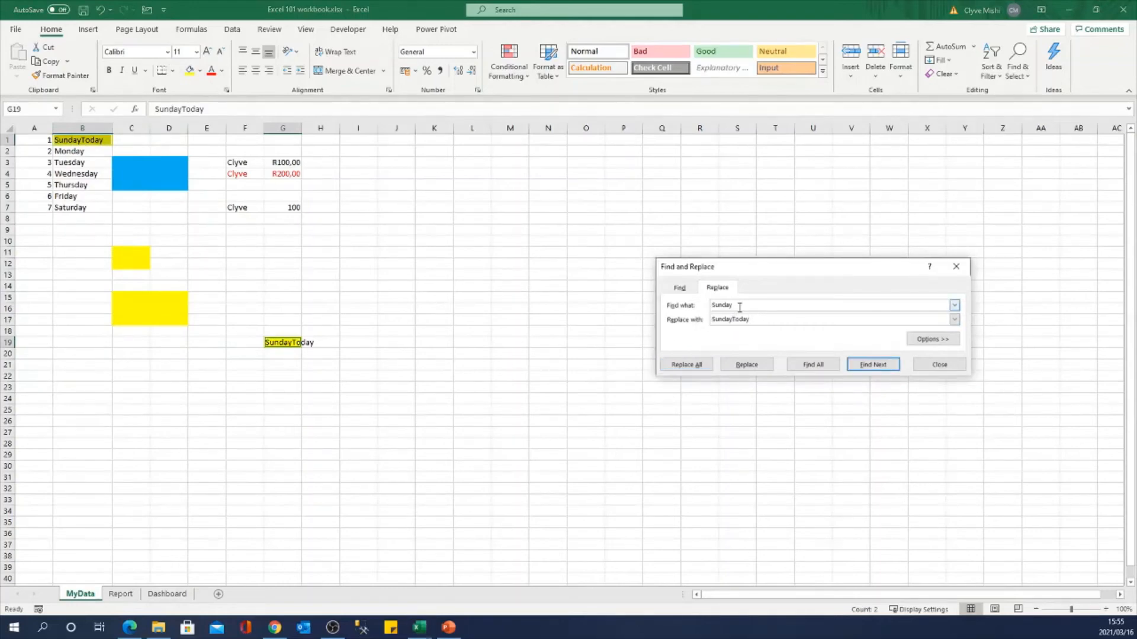
{"action": "double_click", "coordinate": [739, 307]}
{"action": "key", "text": "ctrl+v"}
{"action": "double_click", "coordinate": [730, 320]}
{"action": "type", "text": "S"}
{"action": "left_click", "coordinate": [692, 366]}
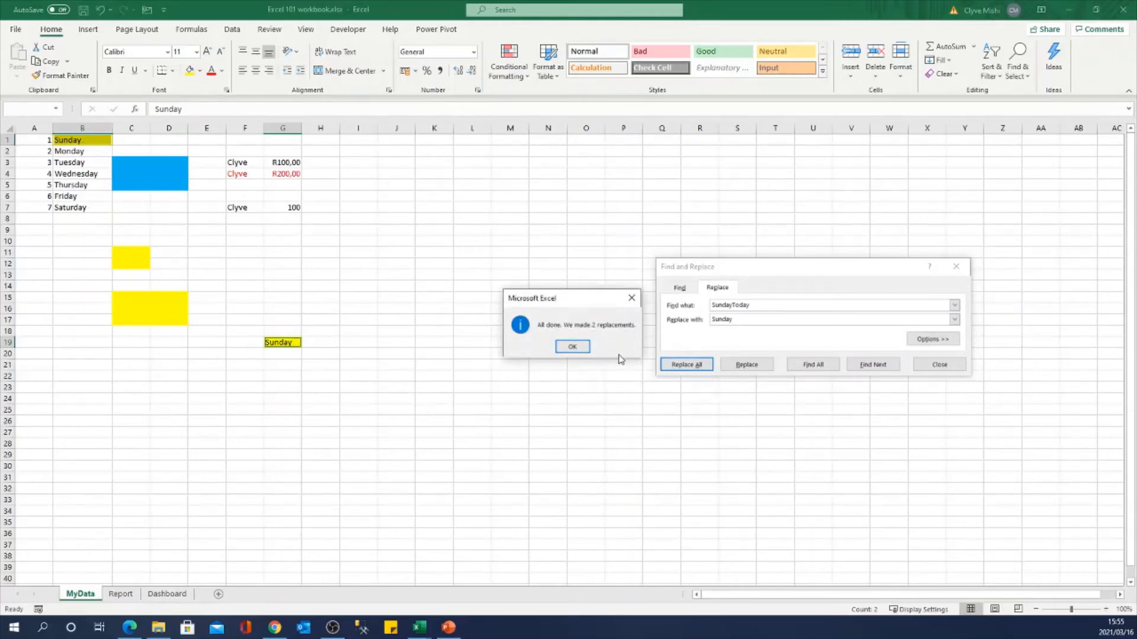
{"action": "left_click", "coordinate": [588, 350]}
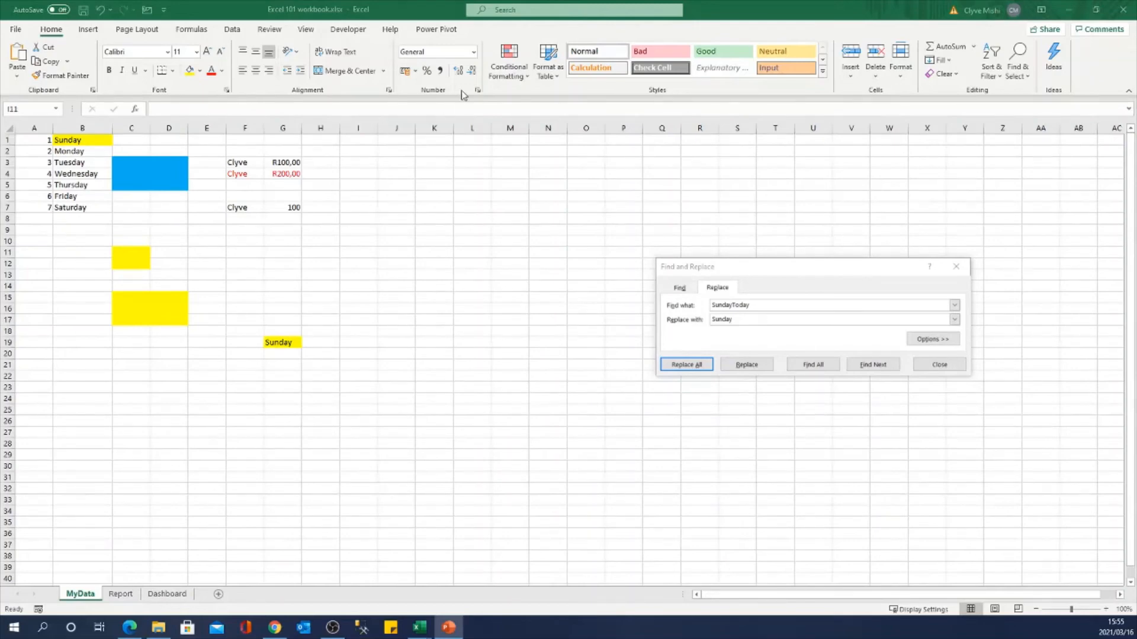
{"action": "left_click", "coordinate": [955, 267]}
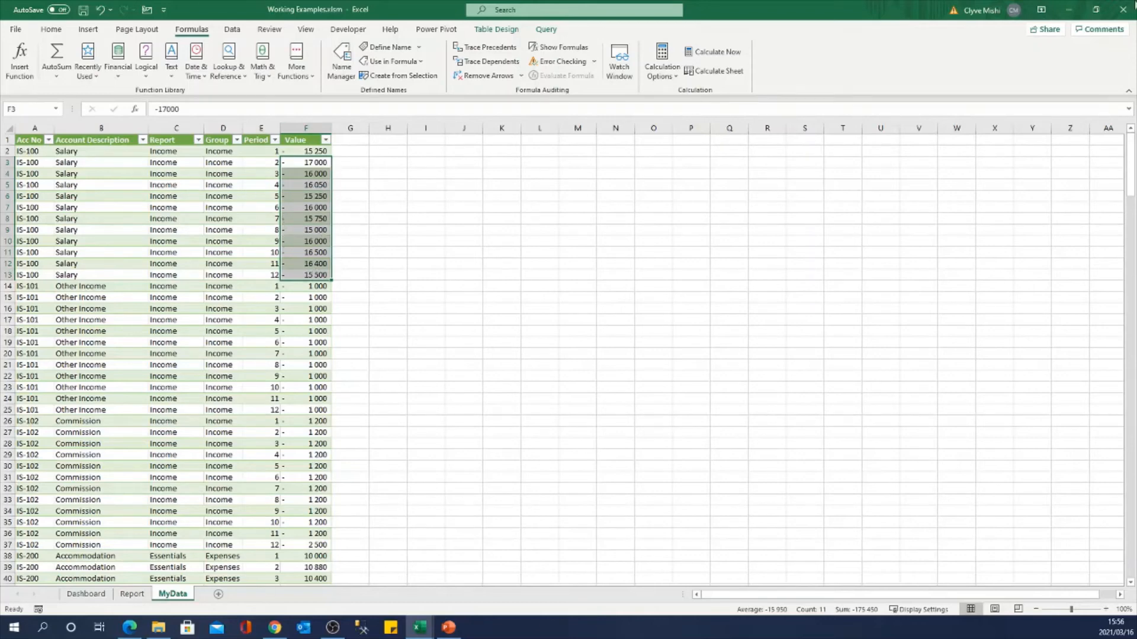
Return to the Excel 101 workbook, enter the header Item Description in A1 of MyData, and fit column A to the text
{"action": "left_click", "coordinate": [1069, 18]}
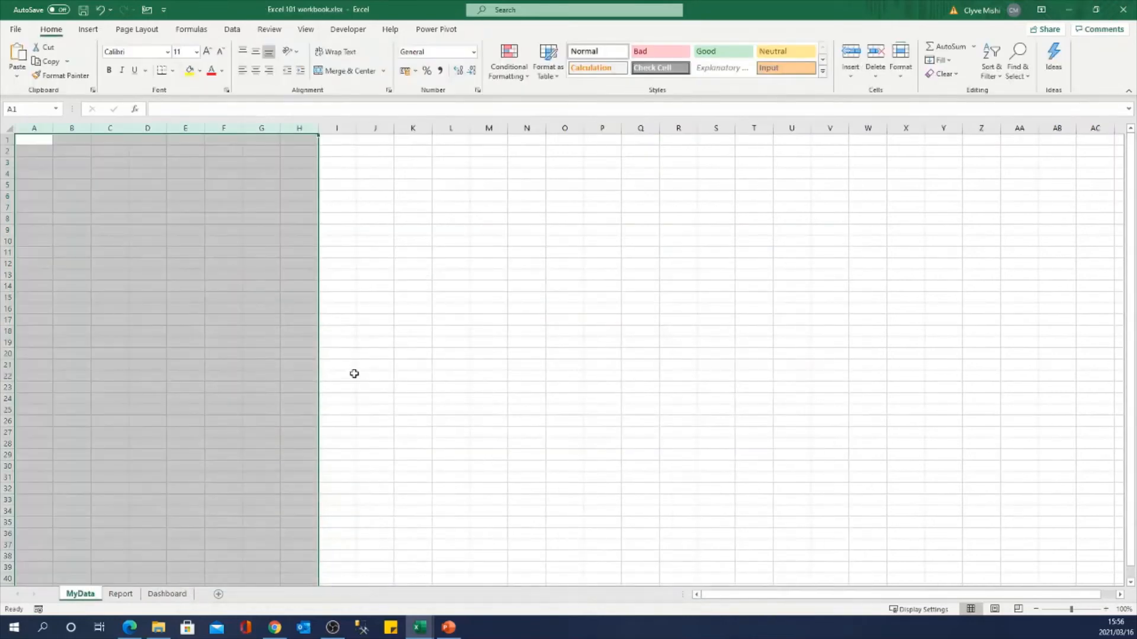
{"action": "left_click", "coordinate": [46, 140]}
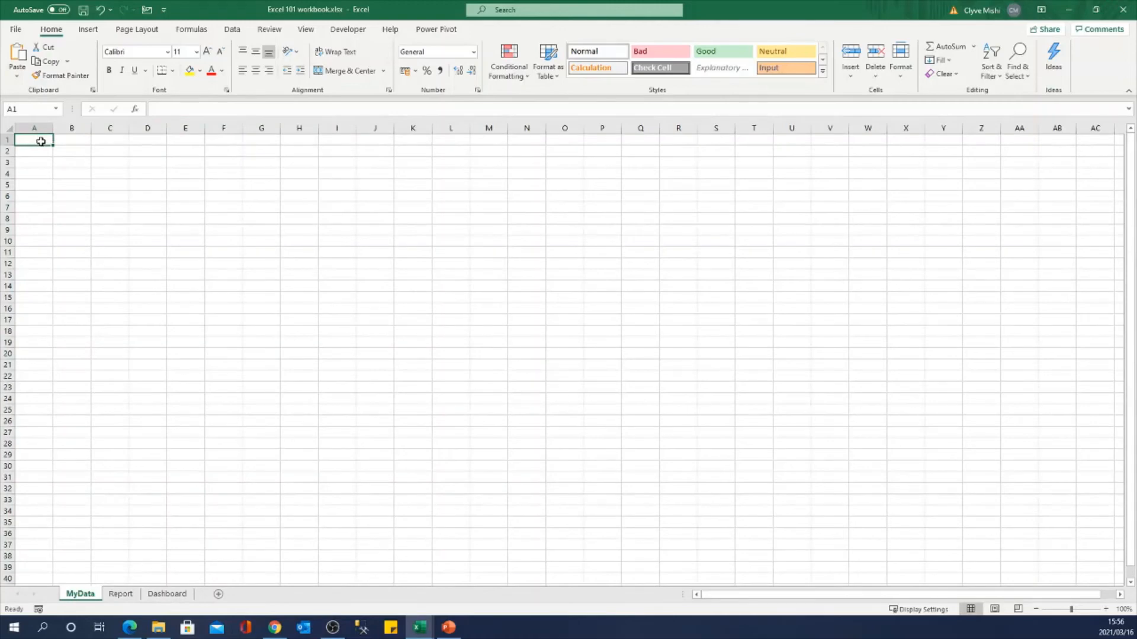
{"action": "type", "text": "Acco"}
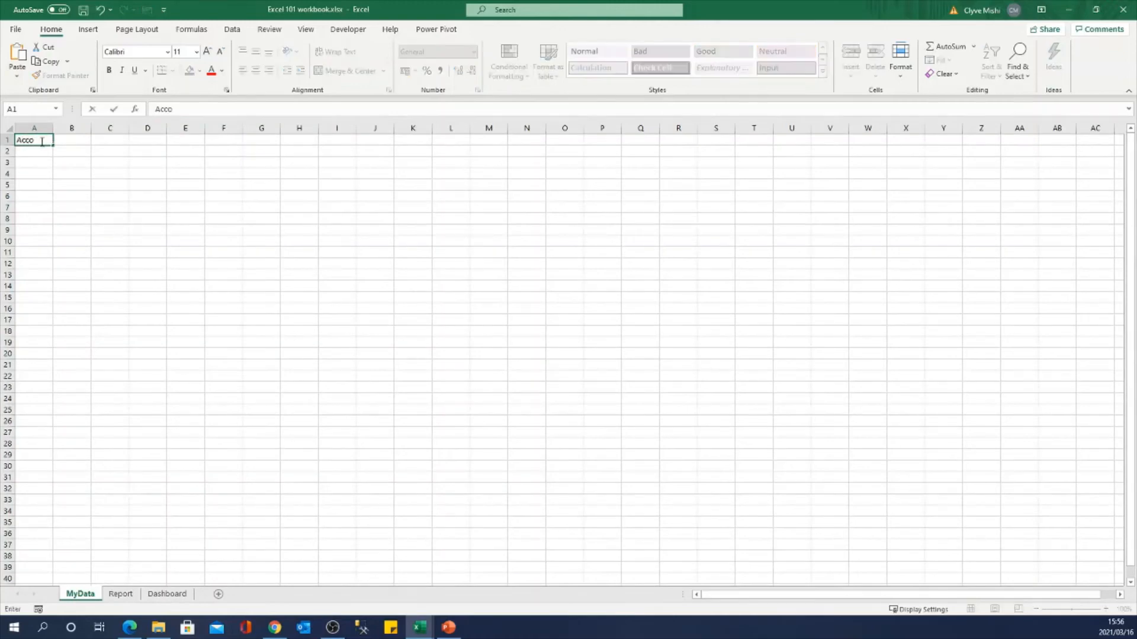
{"action": "type", "text": "unt Description"}
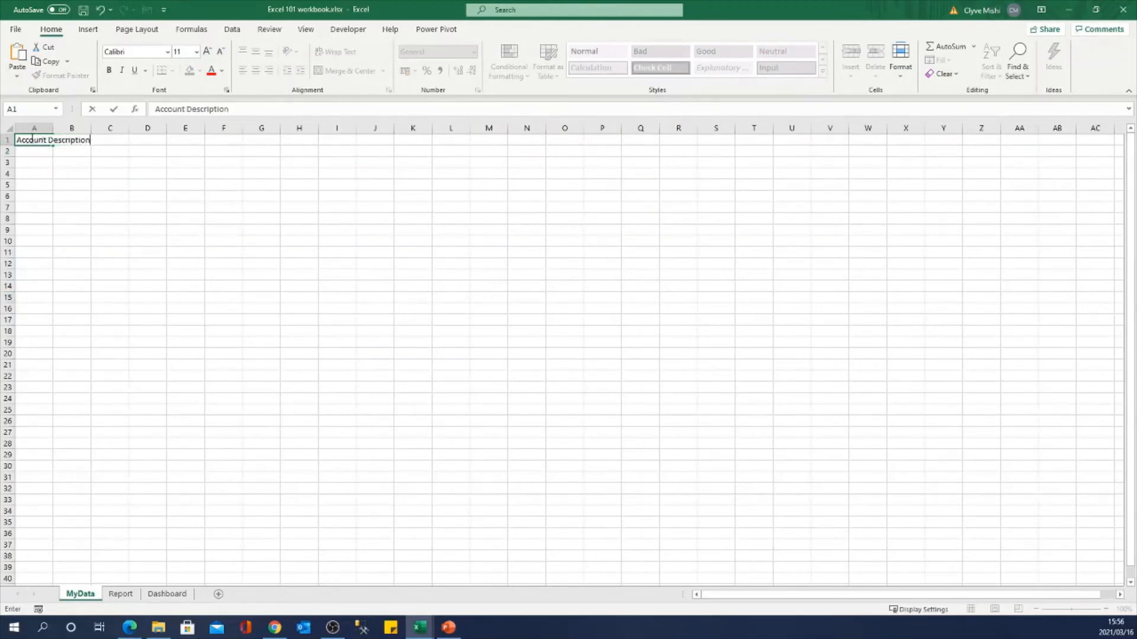
{"action": "double_click", "coordinate": [31, 139]}
{"action": "type", "text": "Item"}
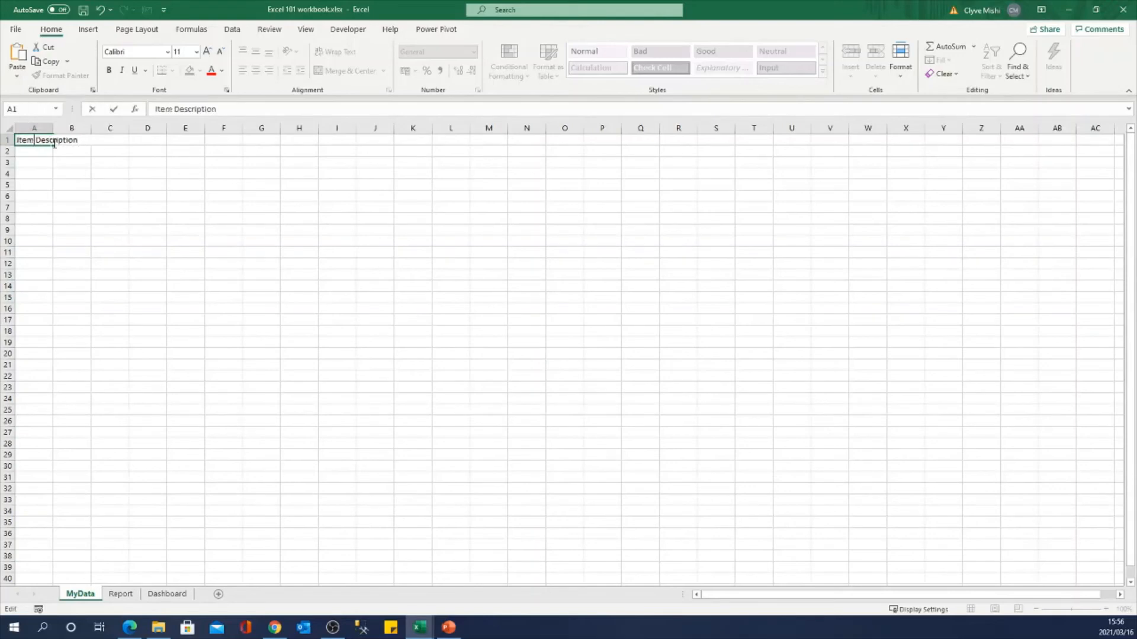
{"action": "left_click", "coordinate": [62, 184]}
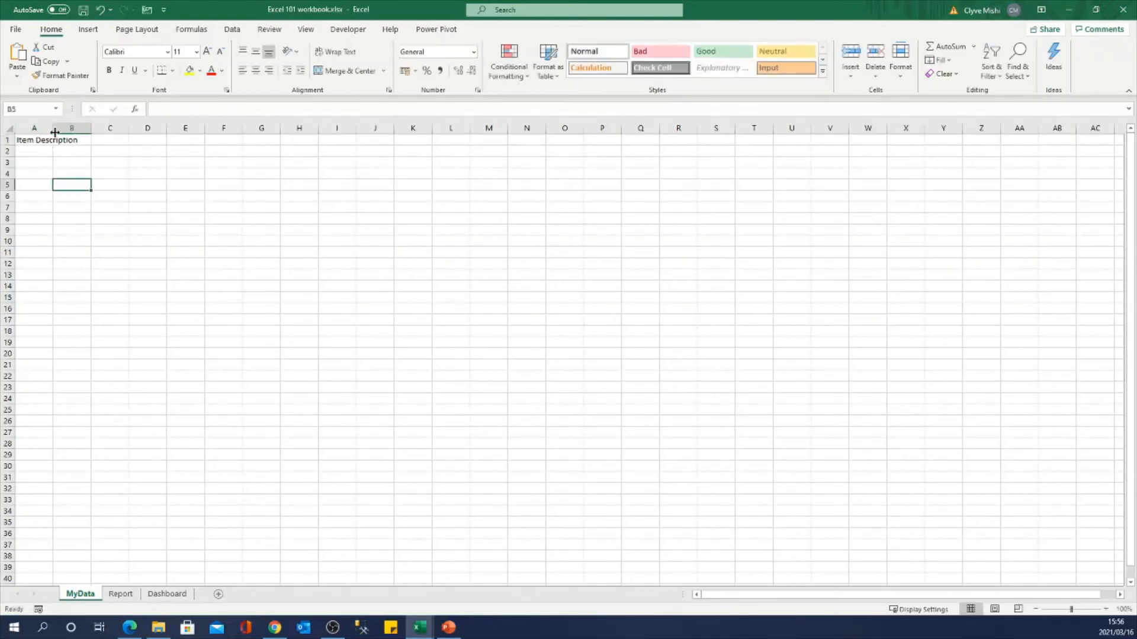
{"action": "double_click", "coordinate": [54, 132]}
Enter the headers Major Group in B1 and Minor Group in C1, fitting both columns to their text
{"action": "left_click", "coordinate": [111, 145]}
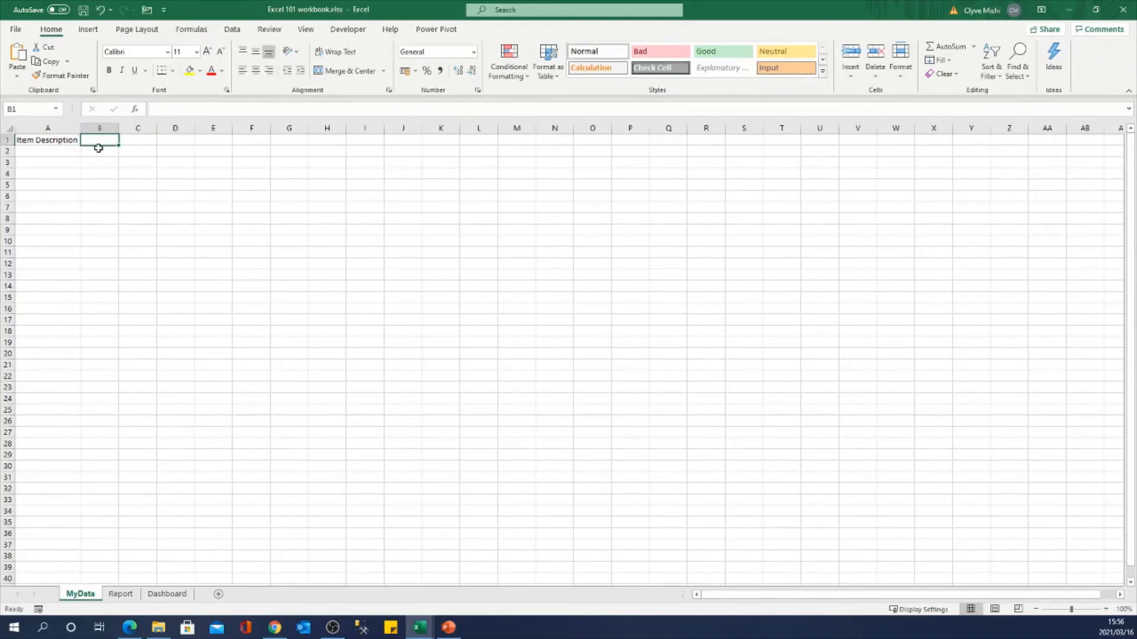
{"action": "type", "text": "Majop"}
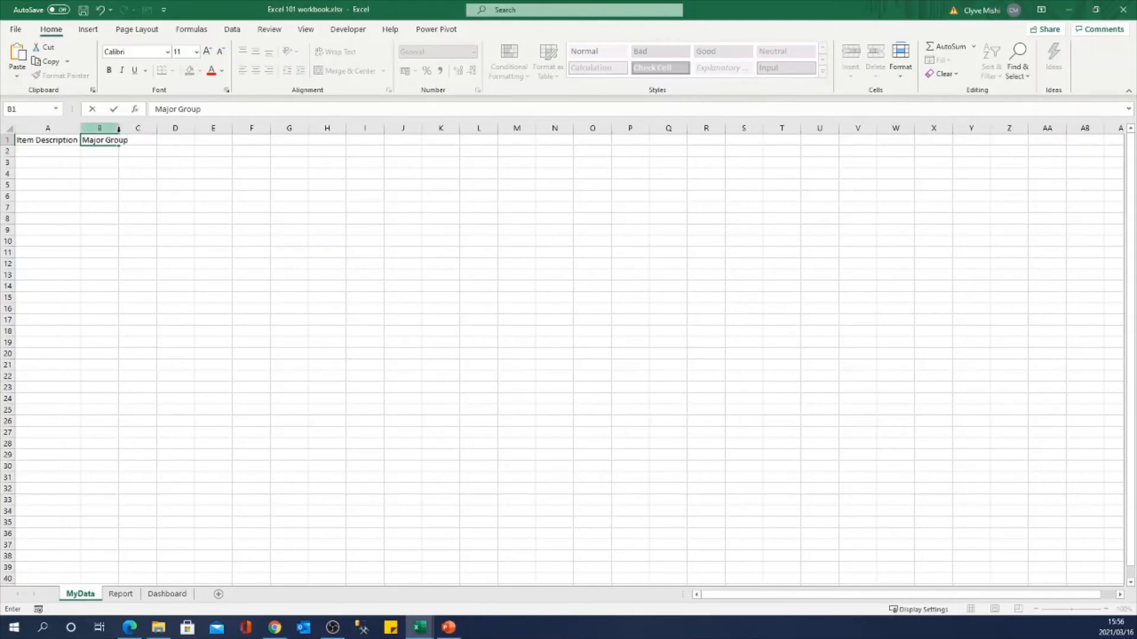
{"action": "left_click", "coordinate": [116, 128]}
{"action": "double_click", "coordinate": [119, 128]}
{"action": "left_click", "coordinate": [145, 140]}
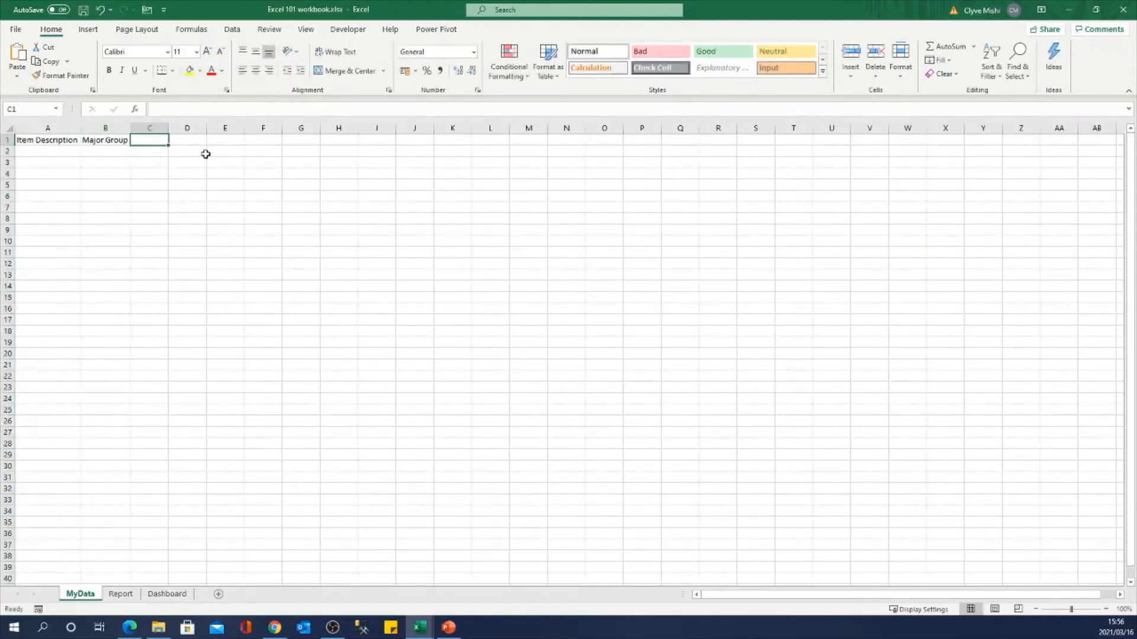
{"action": "type", "text": "Minor G"}
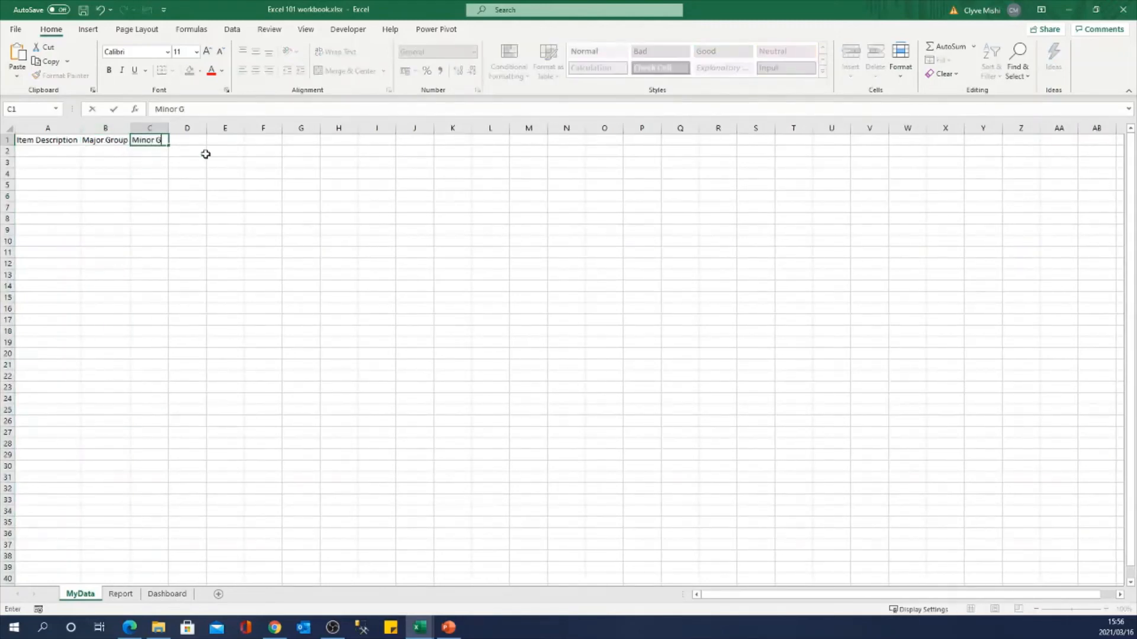
{"action": "type", "text": "roup"}
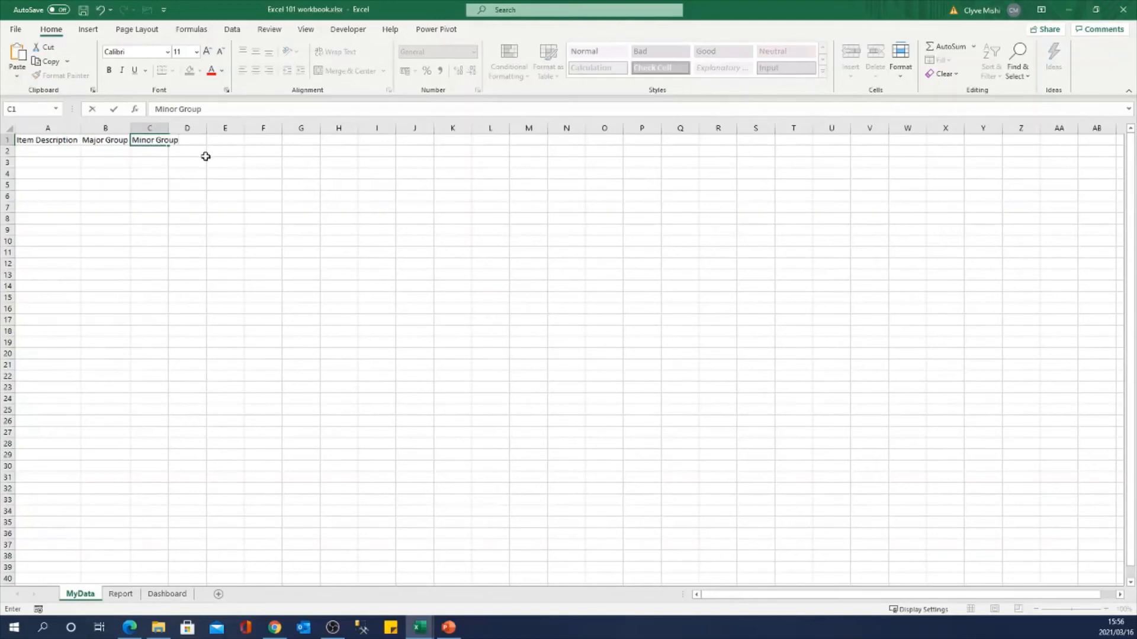
{"action": "double_click", "coordinate": [170, 128]}
Enter the headers Period in D1 and Value in E1
{"action": "left_click", "coordinate": [196, 143]}
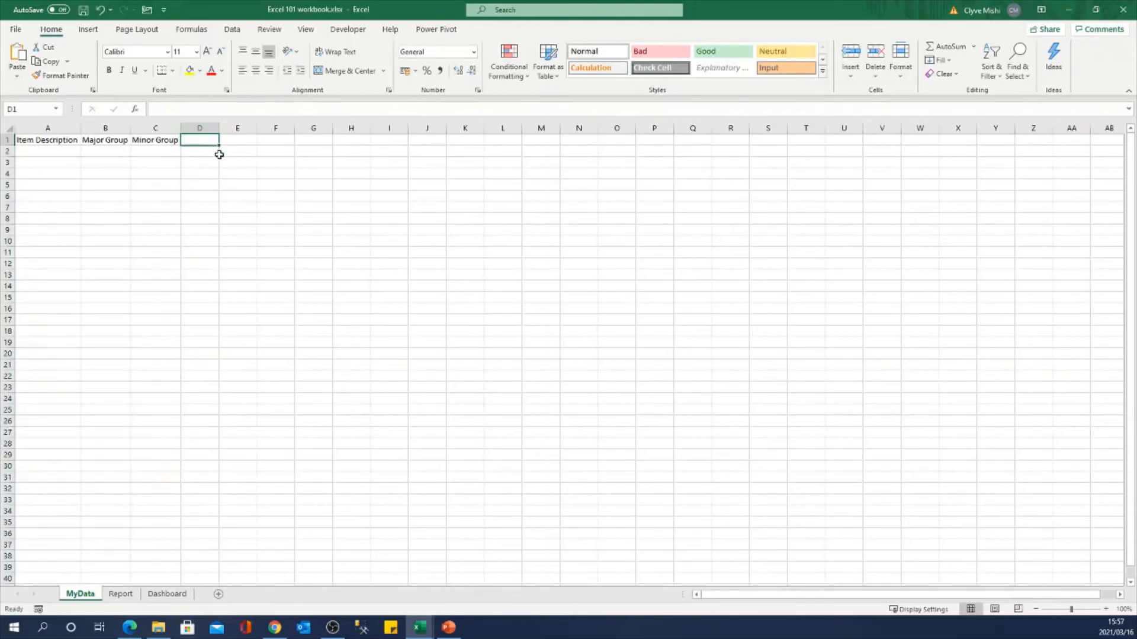
{"action": "type", "text": "Period"}
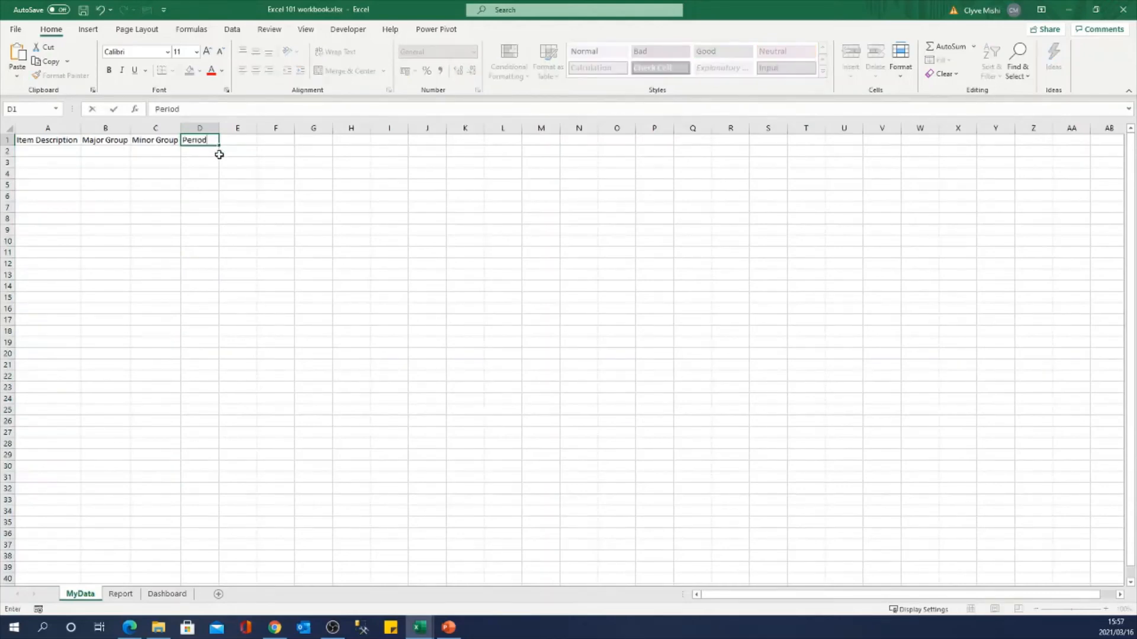
{"action": "left_click", "coordinate": [258, 141]}
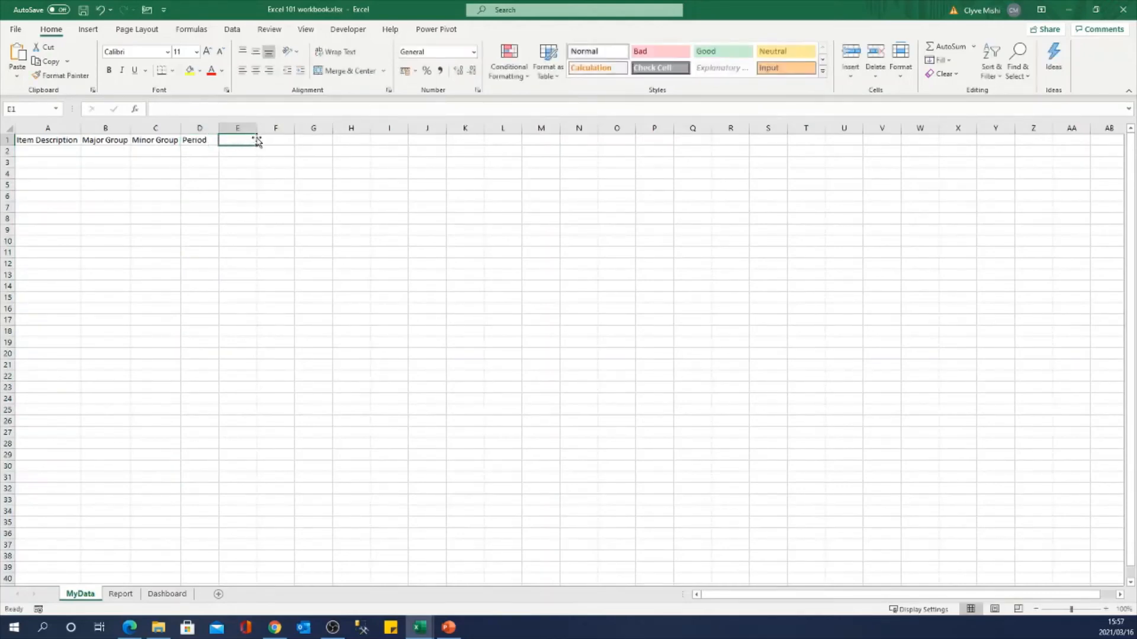
{"action": "type", "text": "Value"}
{"action": "left_click", "coordinate": [275, 184]}
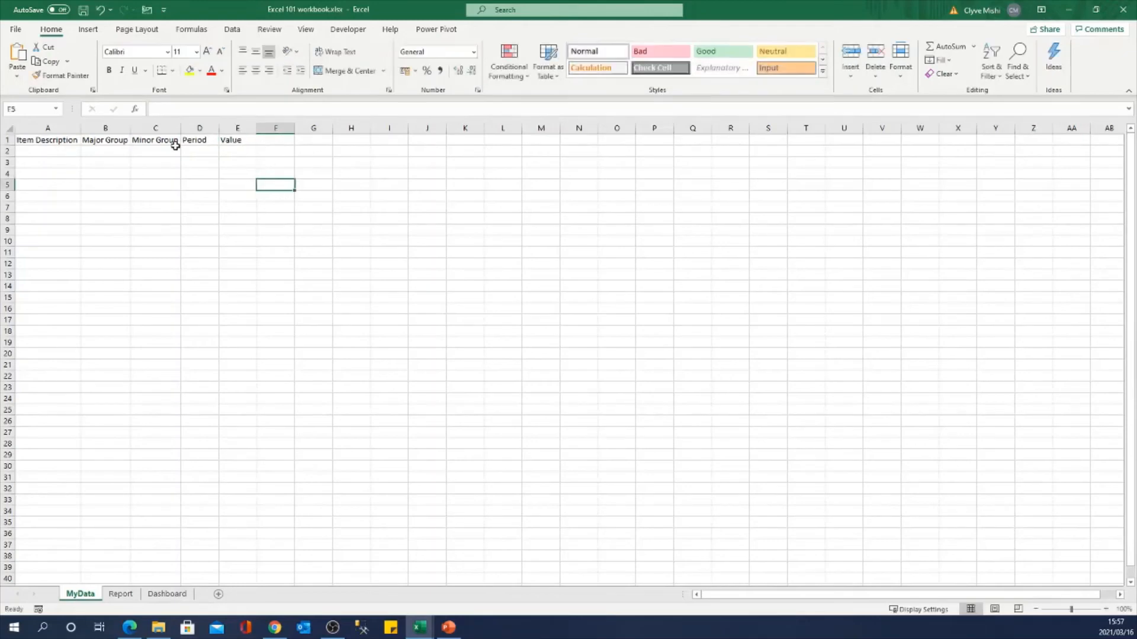
Start the first record in row 2 with Salary as the item description and Income as the major group
{"action": "left_click", "coordinate": [33, 143]}
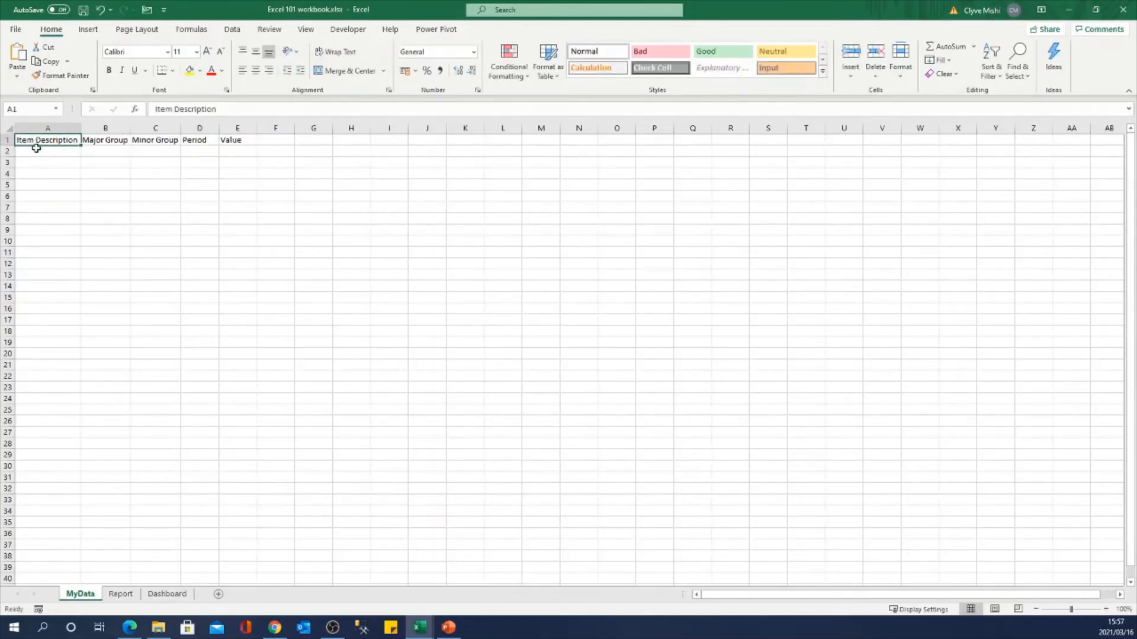
{"action": "left_click", "coordinate": [37, 152]}
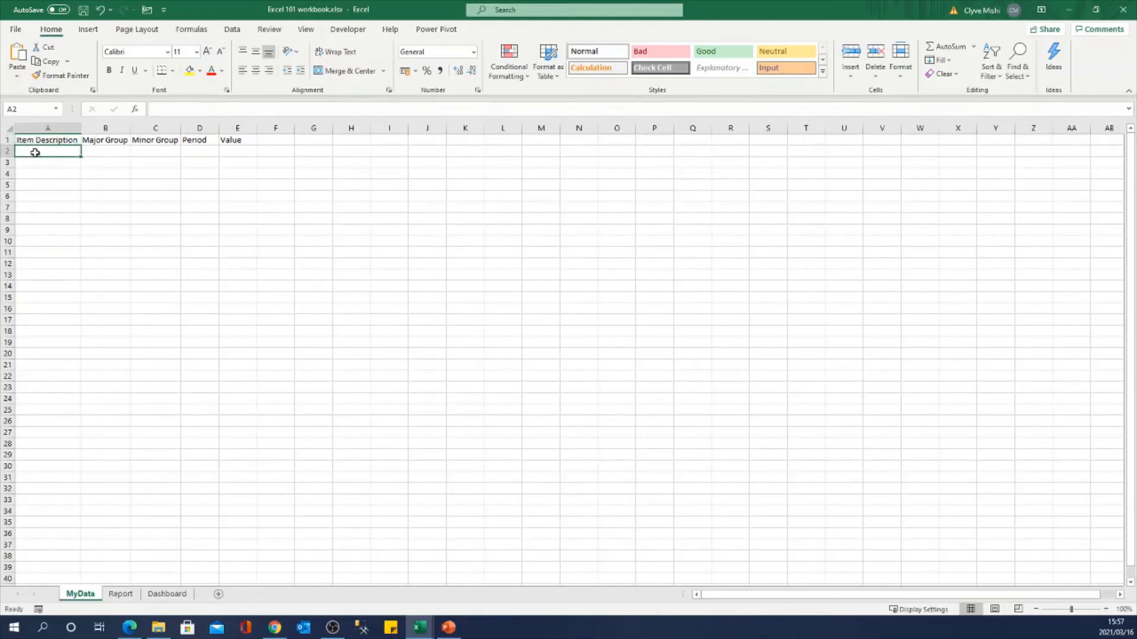
{"action": "type", "text": "Sala"}
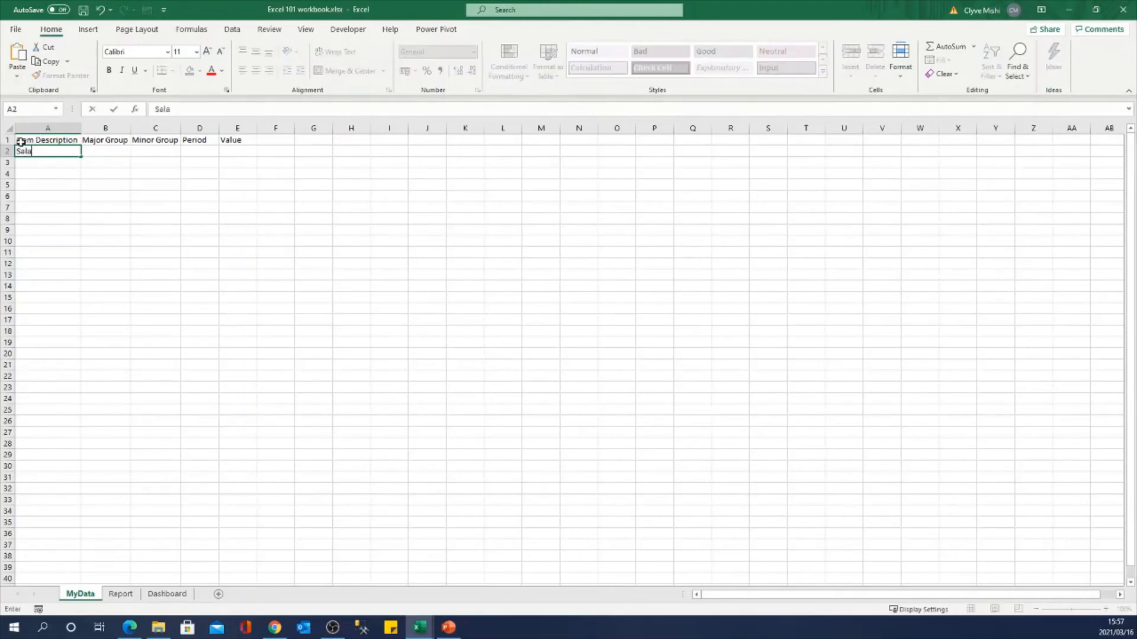
{"action": "type", "text": "ry"}
{"action": "left_click", "coordinate": [117, 148]}
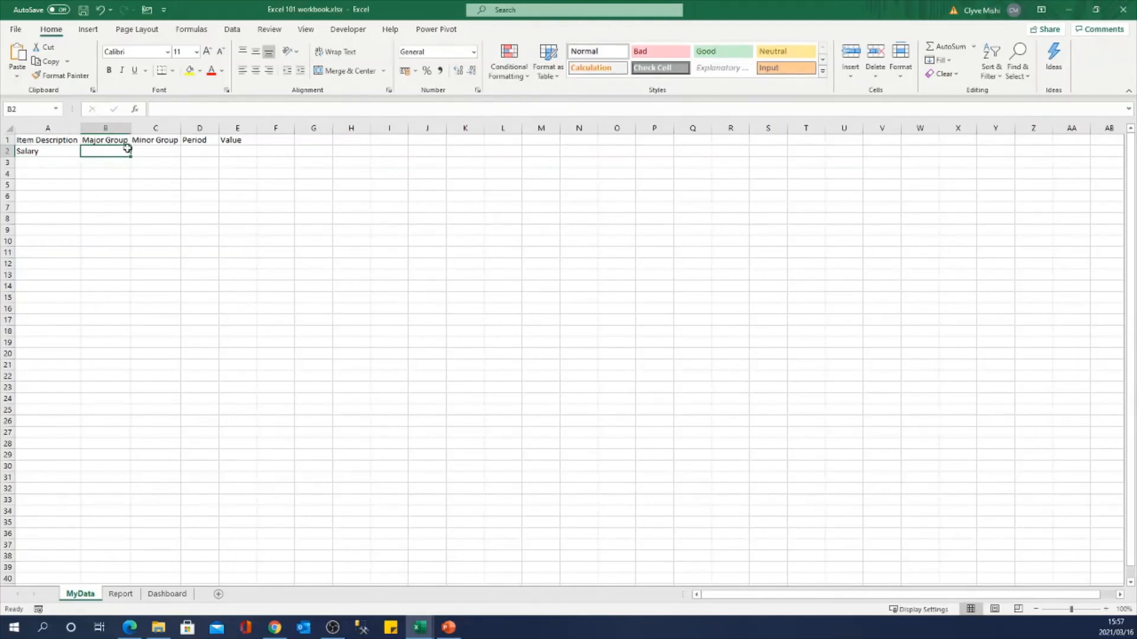
{"action": "type", "text": "I"}
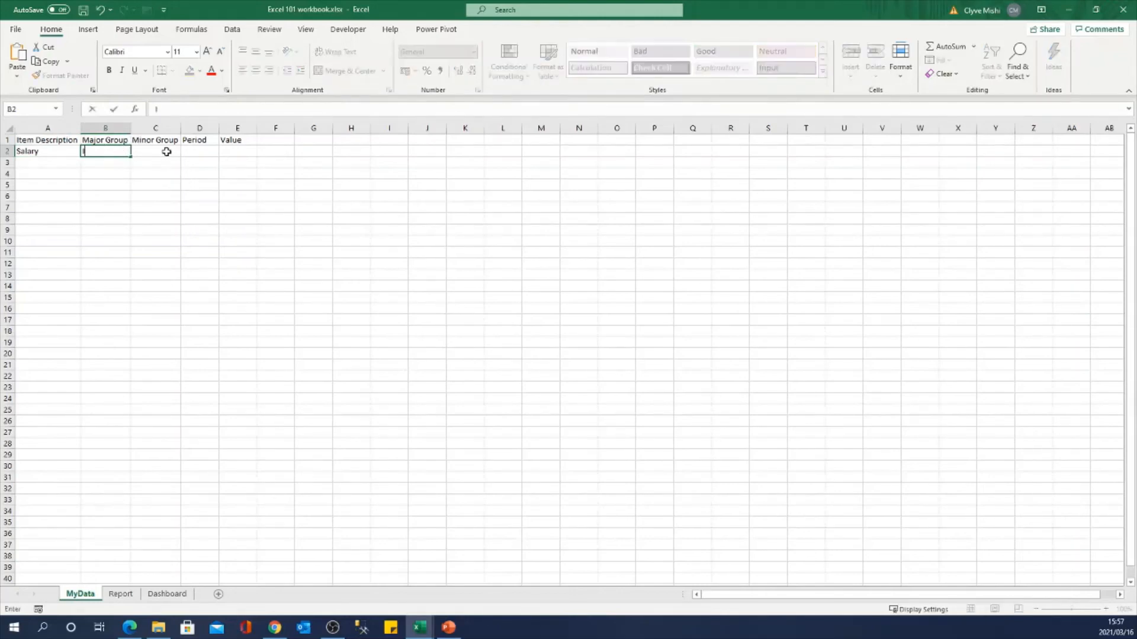
{"action": "type", "text": "ncome"}
Complete the first record in row 2 with minor group Basic, period January and value 15250
{"action": "left_click", "coordinate": [152, 148]}
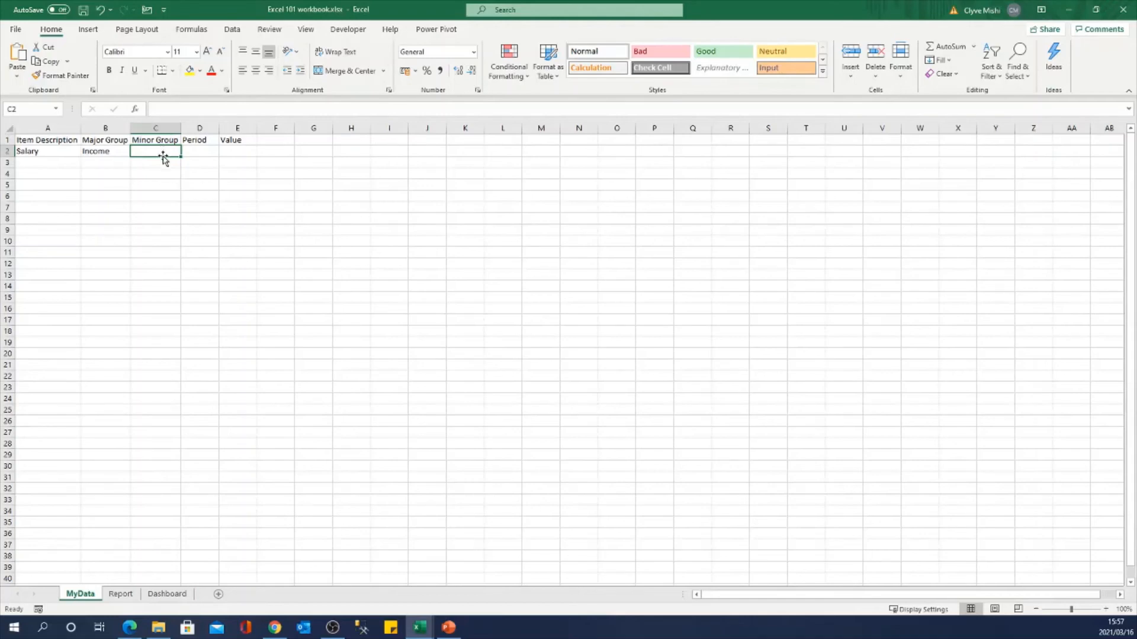
{"action": "type", "text": "Basic"}
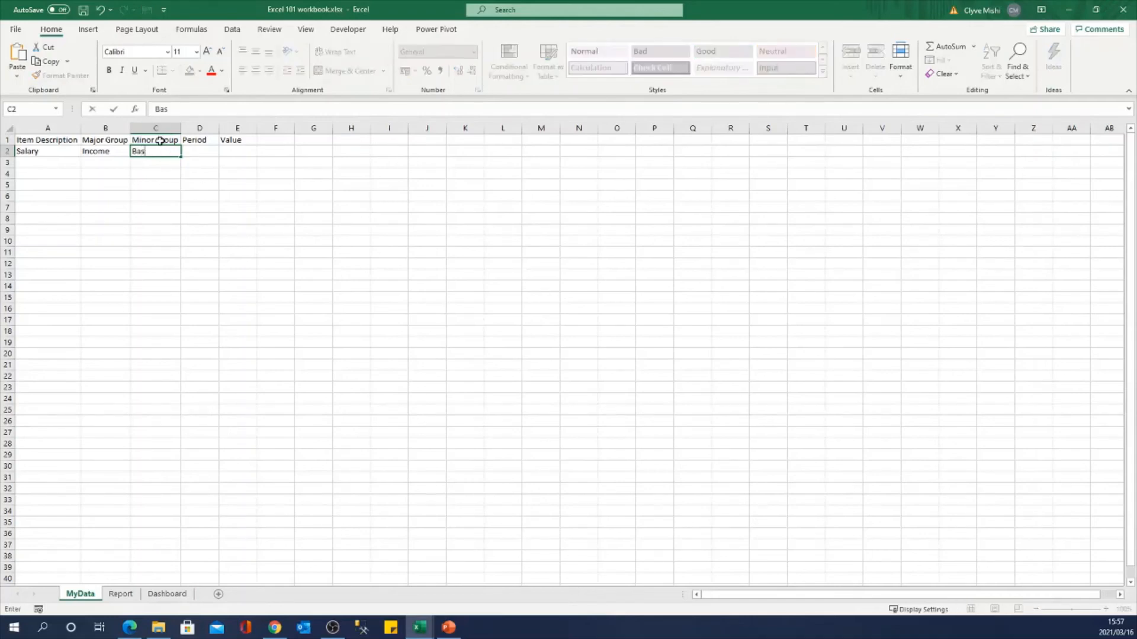
{"action": "left_click", "coordinate": [209, 149]}
{"action": "type", "text": "1"}
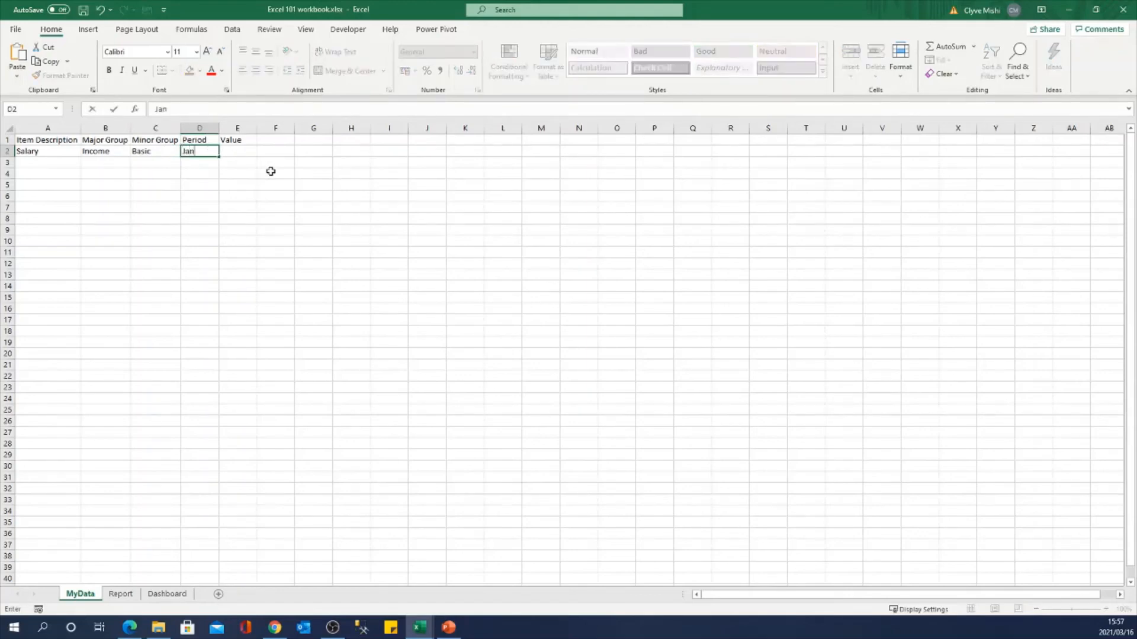
{"action": "left_click", "coordinate": [237, 149]}
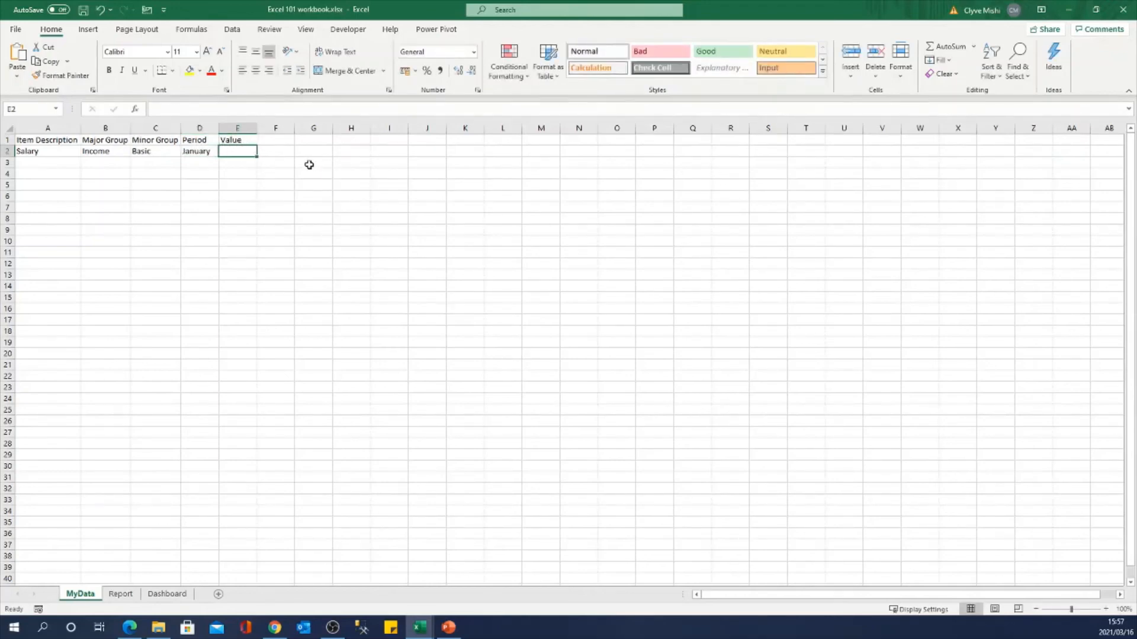
{"action": "type", "text": "15250"}
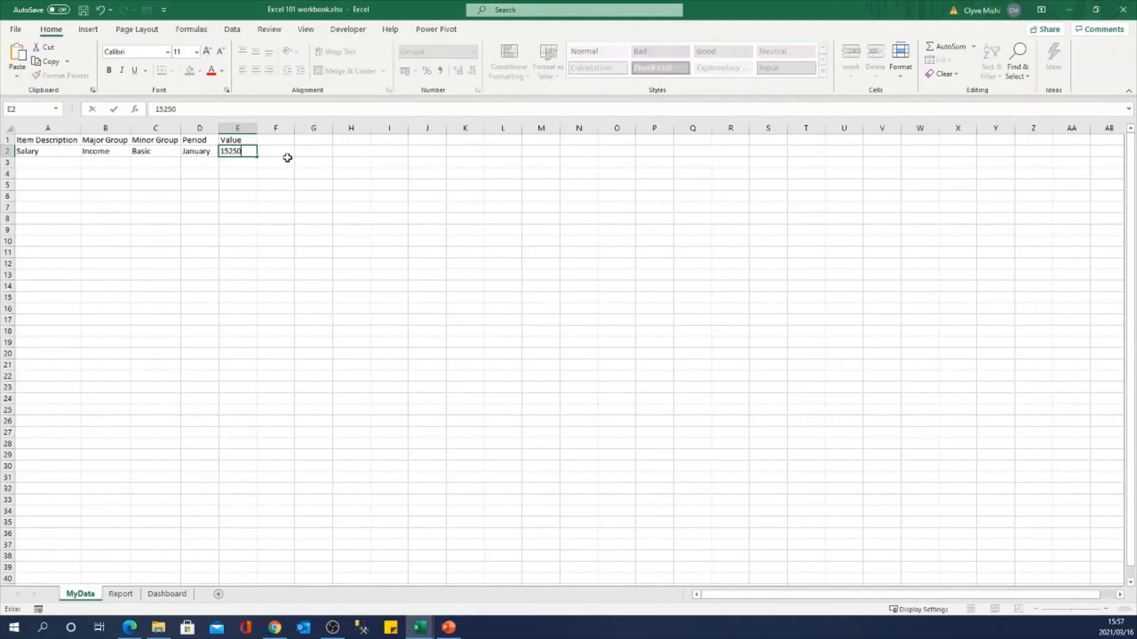
{"action": "key", "text": "Return"}
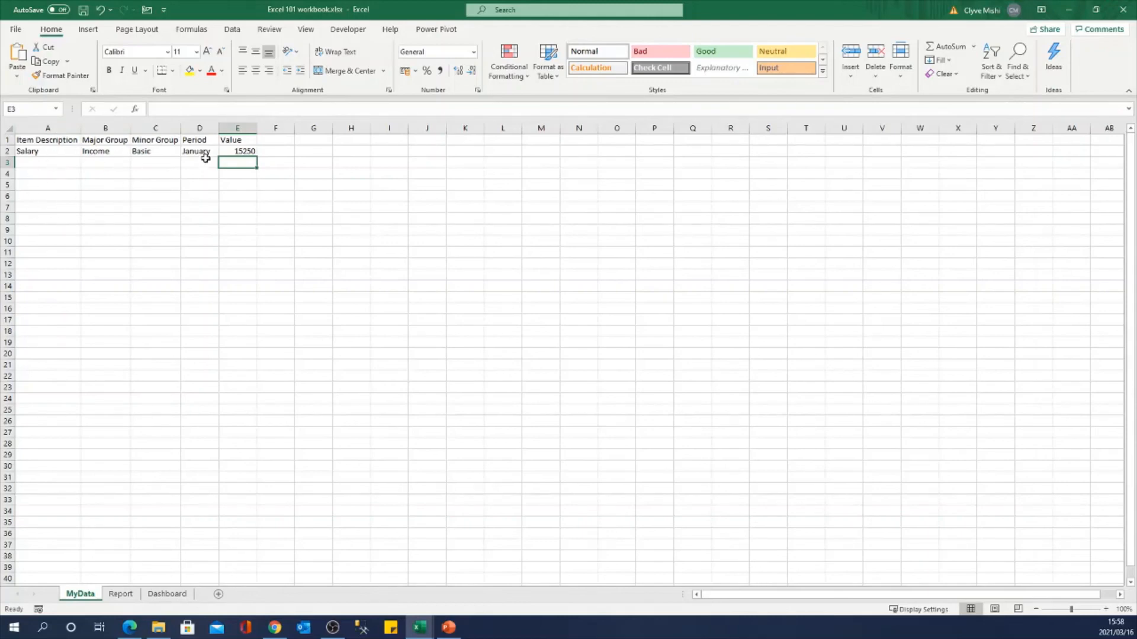
{"action": "left_click", "coordinate": [121, 594]}
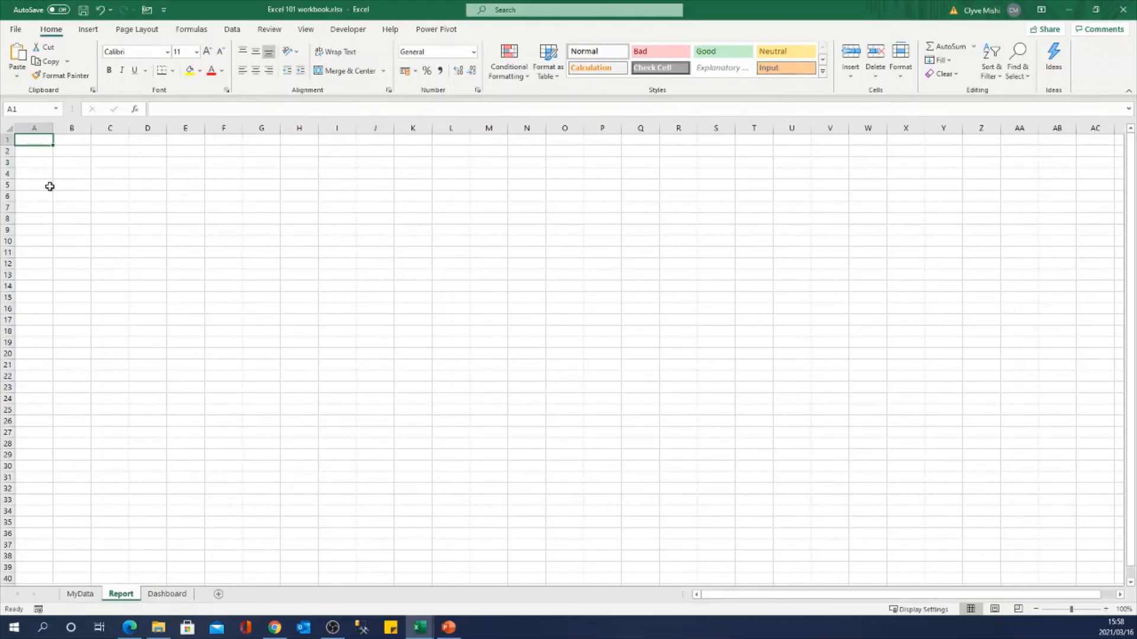
{"action": "left_click", "coordinate": [174, 595]}
{"action": "left_click", "coordinate": [80, 593]}
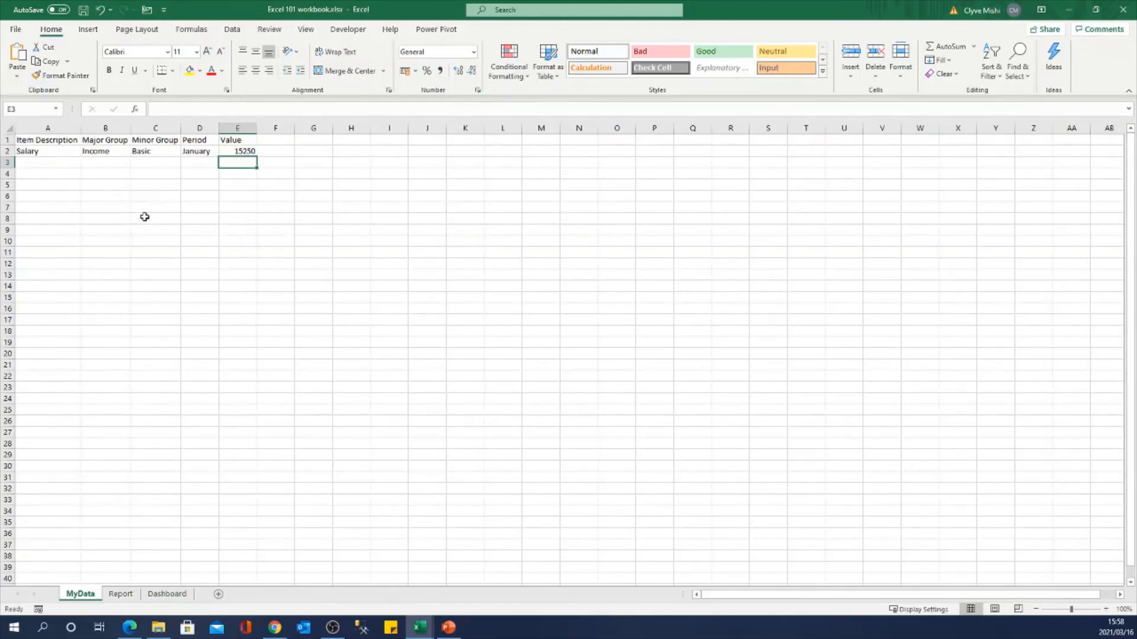
Copy the Salary, Income and Basic entries from row 2 down through row 13 in columns A to C
{"action": "left_click", "coordinate": [38, 152]}
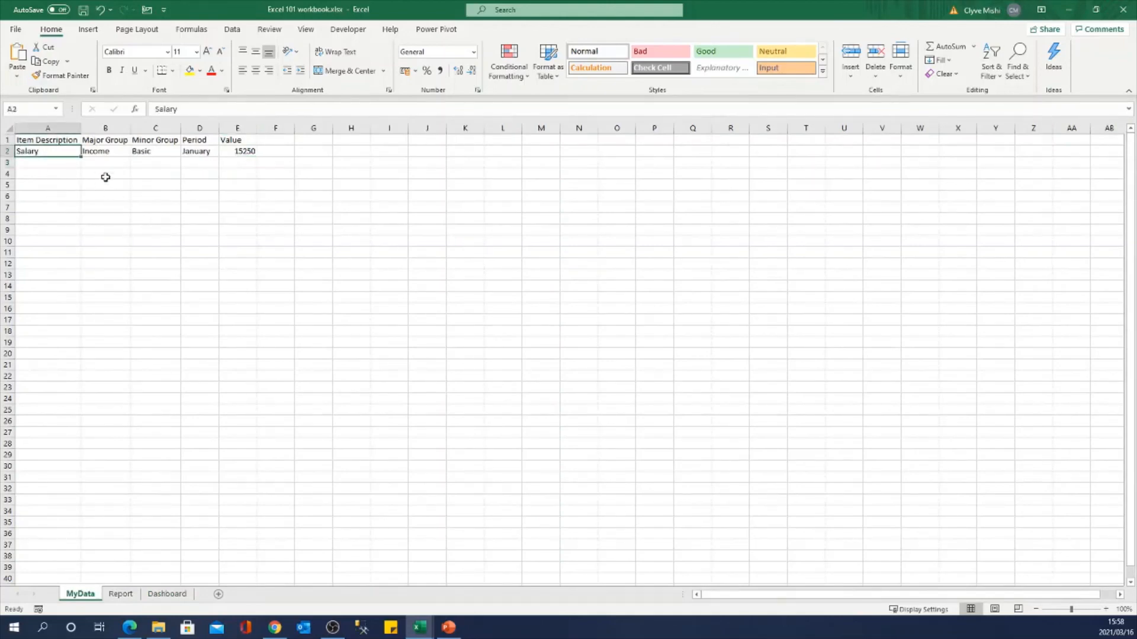
{"action": "left_click_drag", "start_coordinate": [82, 159], "coordinate": [72, 162]}
{"action": "left_click", "coordinate": [71, 153]}
{"action": "left_click_drag", "start_coordinate": [78, 155], "coordinate": [76, 277]}
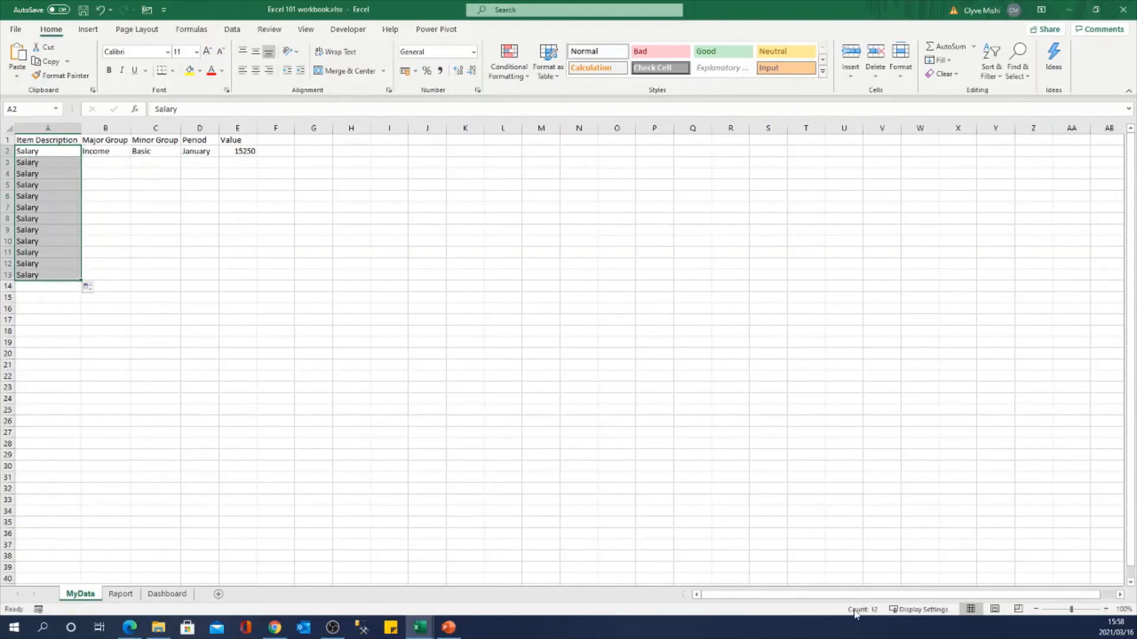
{"action": "left_click", "coordinate": [98, 151]}
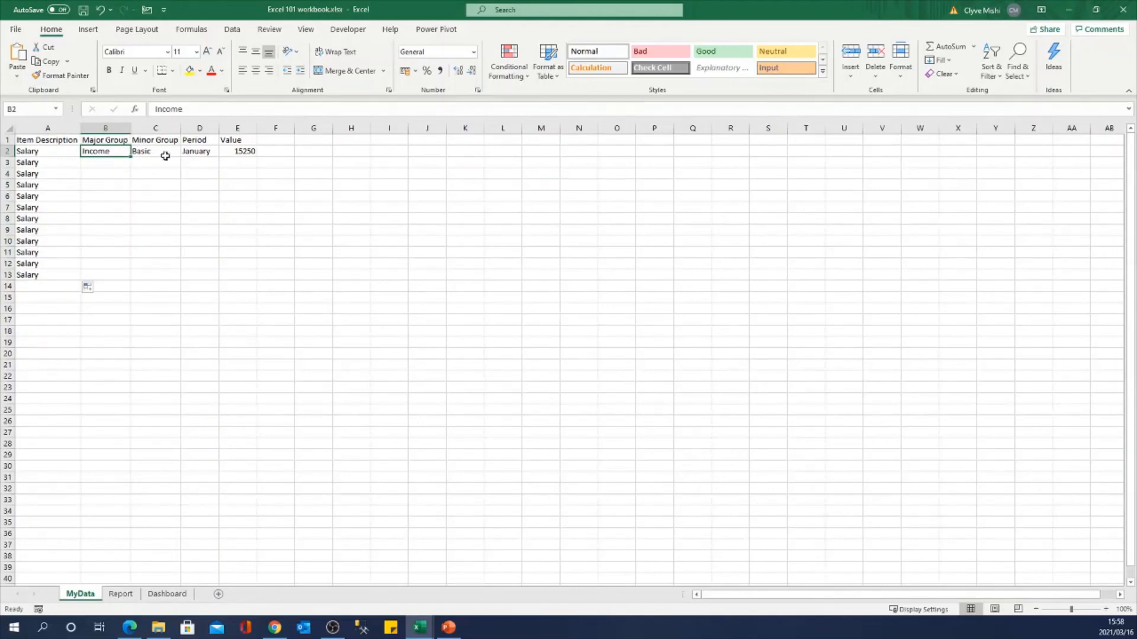
{"action": "left_click_drag", "start_coordinate": [107, 152], "coordinate": [168, 279]}
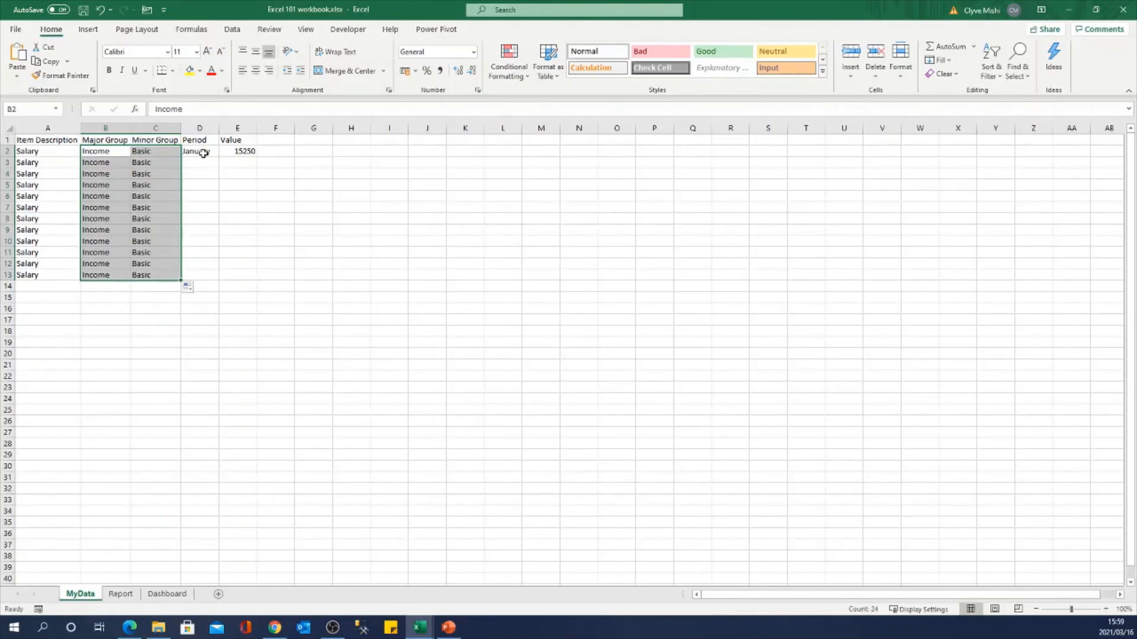
Fill the Period column from January to December in D2:D13 and fit column D to the text
{"action": "left_click", "coordinate": [203, 153]}
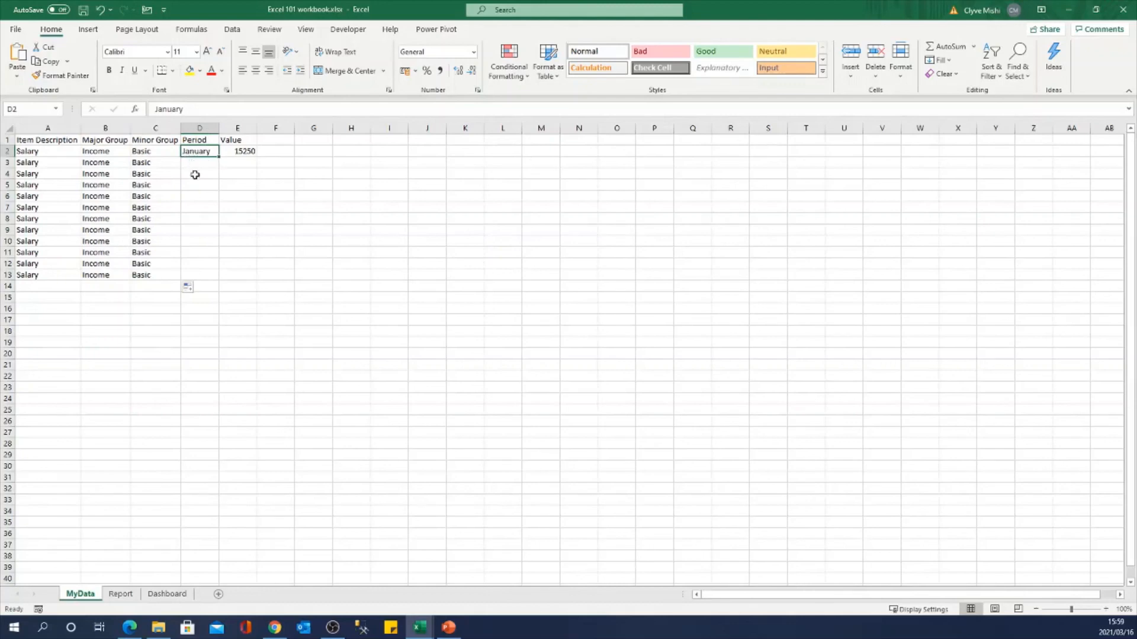
{"action": "scroll", "coordinate": [217, 163], "scroll_direction": "down", "scroll_amount": 1}
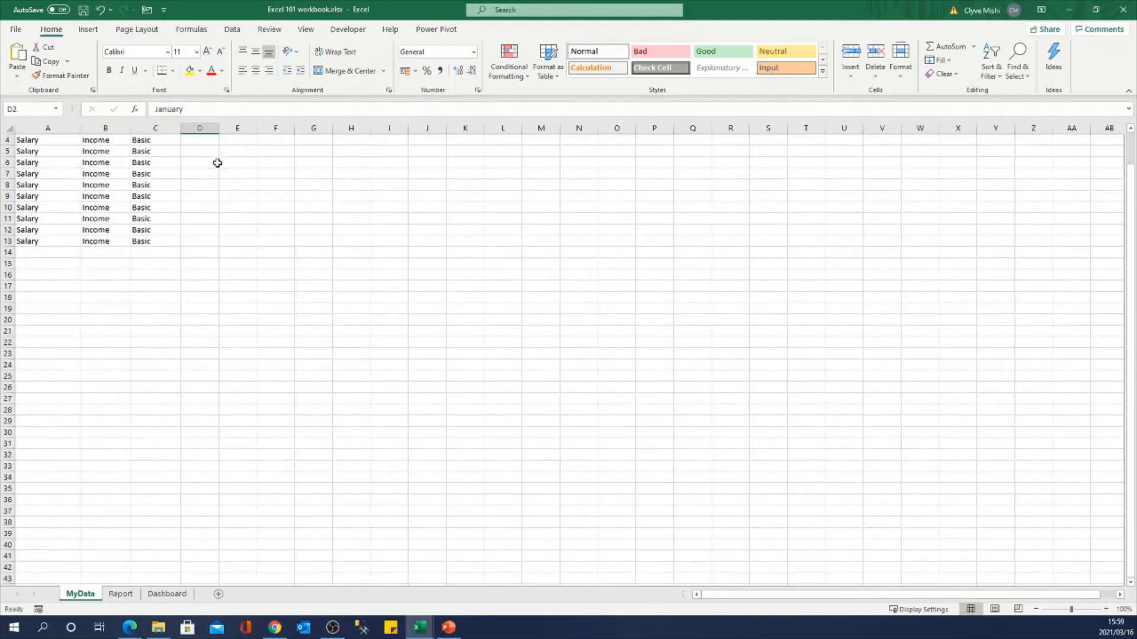
{"action": "scroll", "coordinate": [217, 163], "scroll_direction": "down", "scroll_amount": 1}
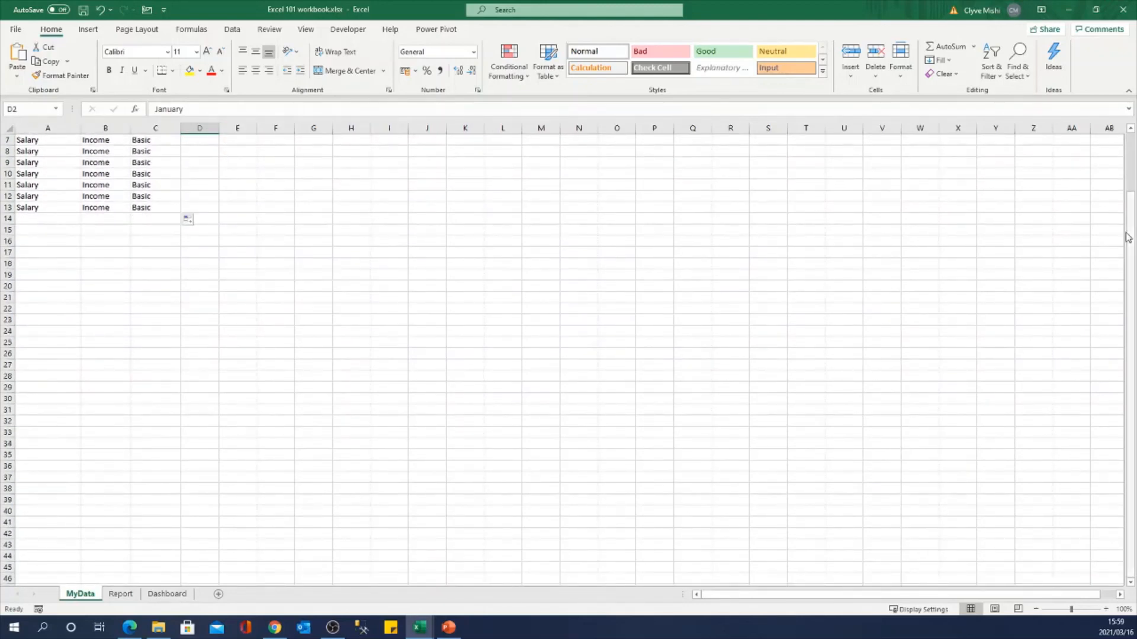
{"action": "left_click_drag", "start_coordinate": [1132, 235], "coordinate": [1128, 231]}
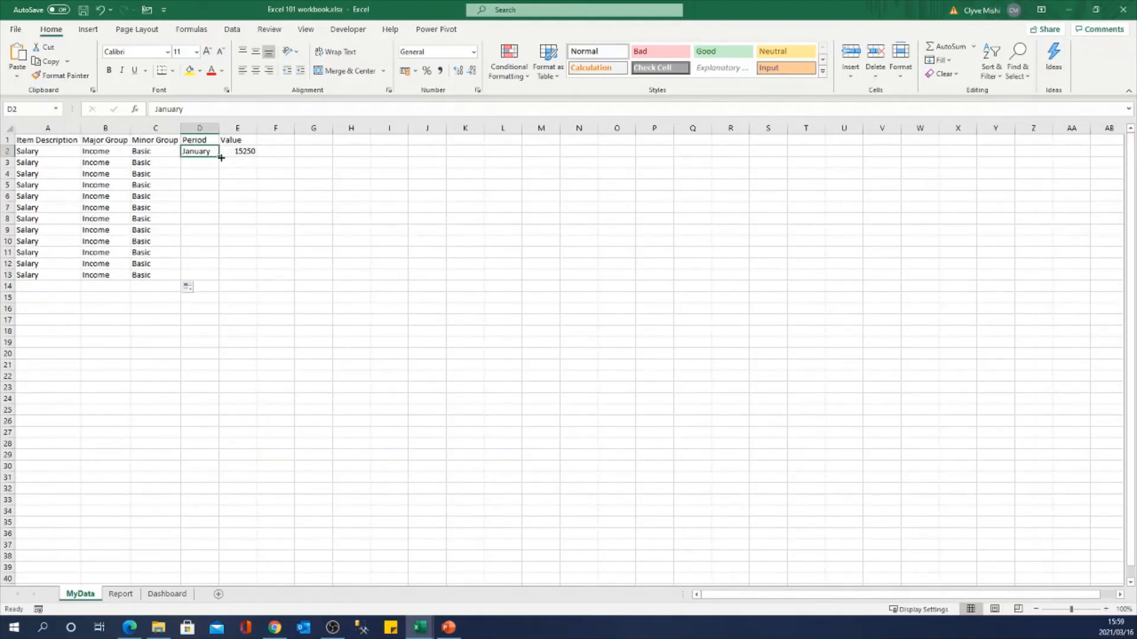
{"action": "left_click_drag", "start_coordinate": [221, 158], "coordinate": [213, 278]}
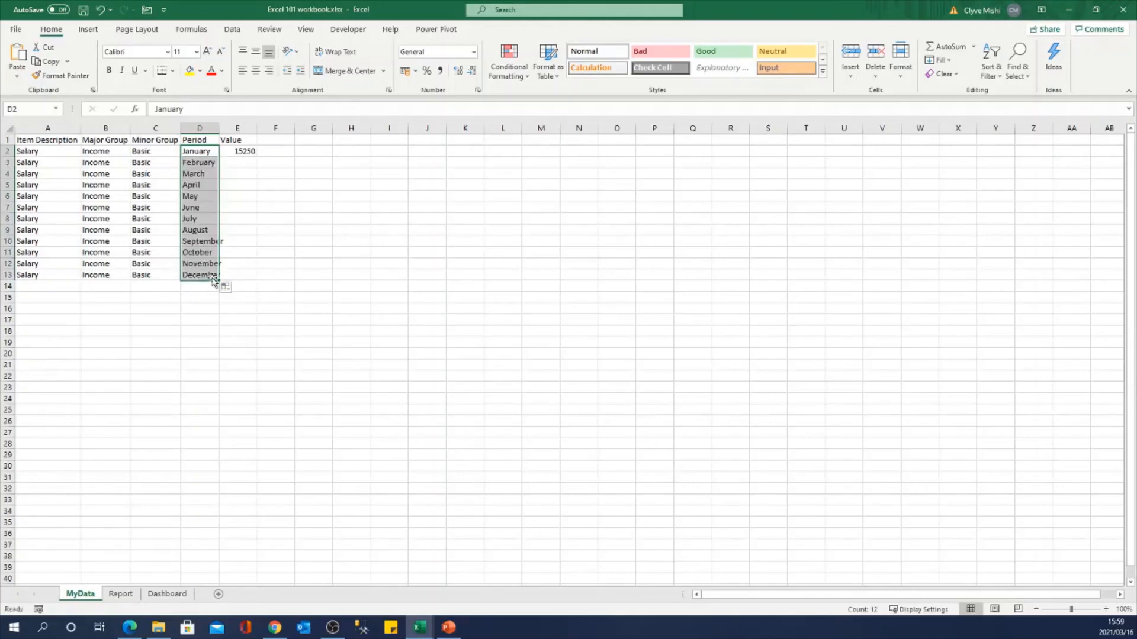
{"action": "double_click", "coordinate": [220, 125]}
Enter the salary values 16000 for February, 17000 for March and 14500 for April in E3:E5
{"action": "left_click", "coordinate": [248, 151]}
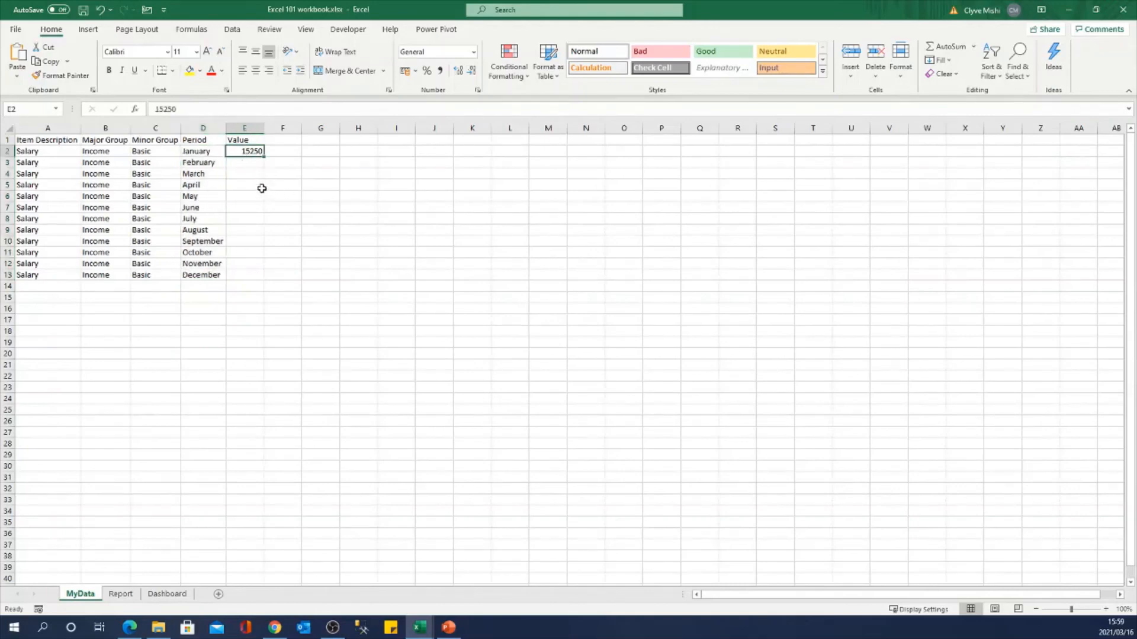
{"action": "left_click", "coordinate": [251, 165]}
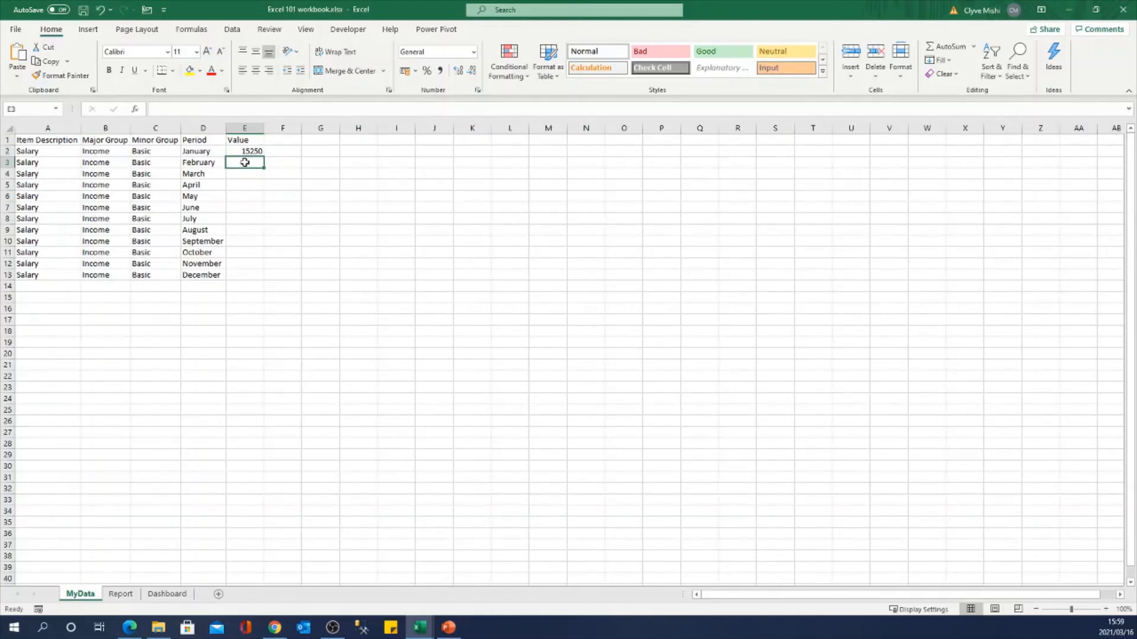
{"action": "type", "text": "160"}
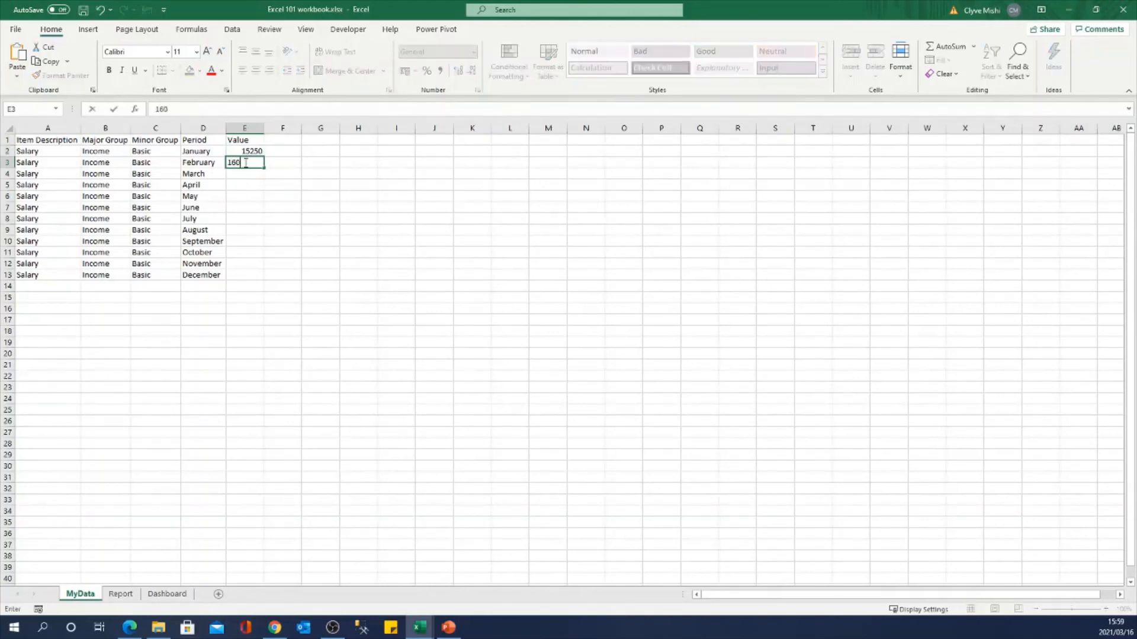
{"action": "type", "text": "00"}
{"action": "key", "text": "Return"}
{"action": "type", "text": "17000"}
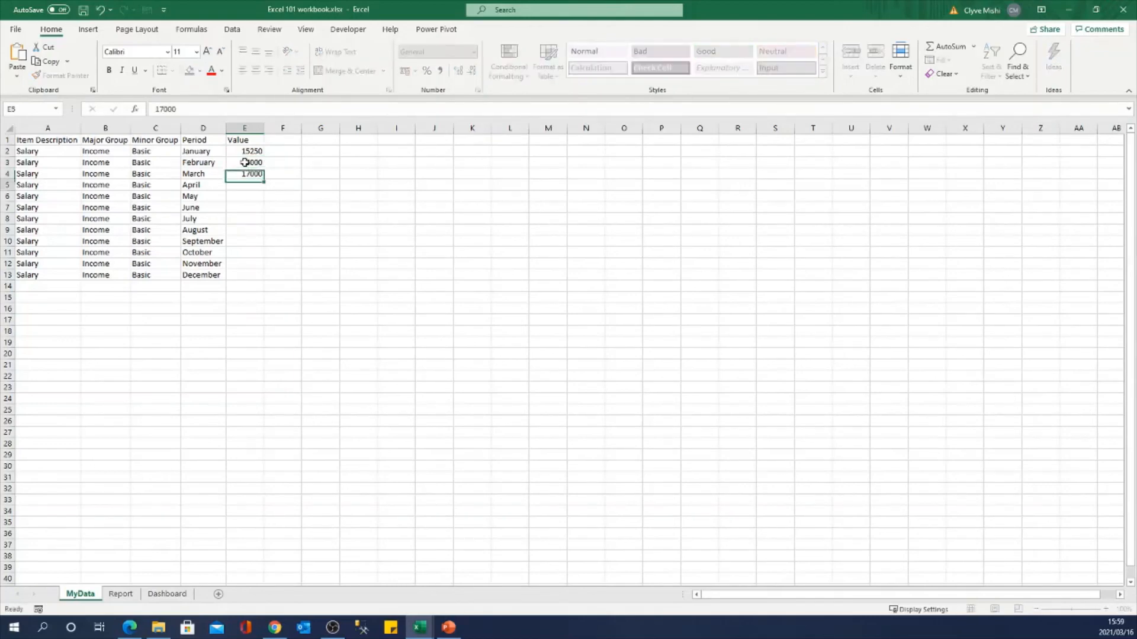
{"action": "key", "text": "Return"}
{"action": "type", "text": "1"}
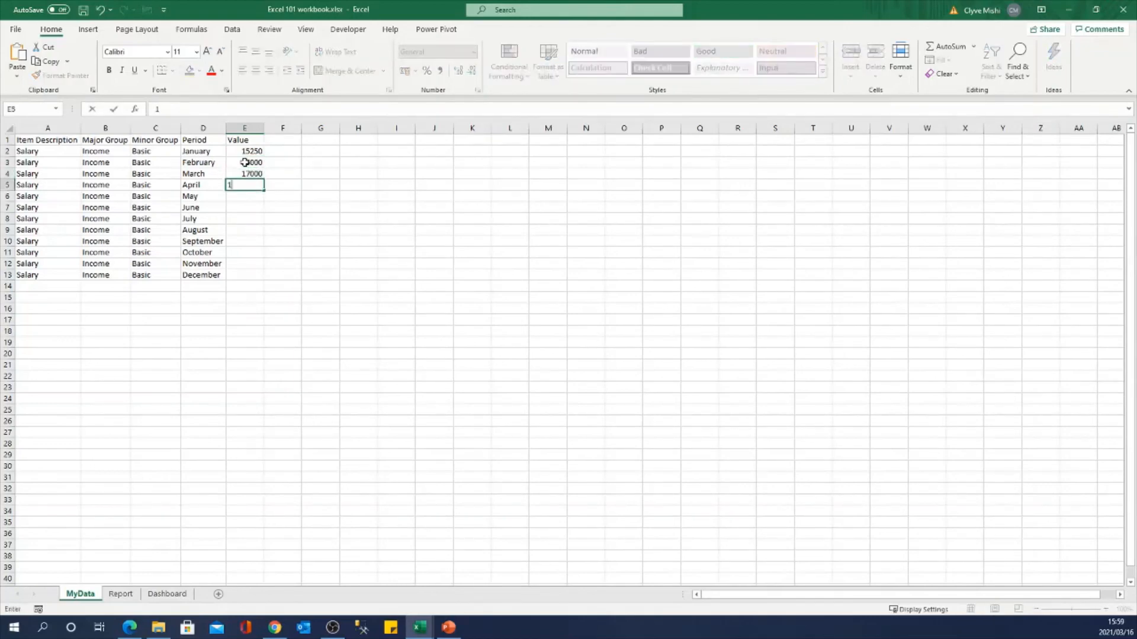
{"action": "type", "text": "4500"}
{"action": "key", "text": "Return"}
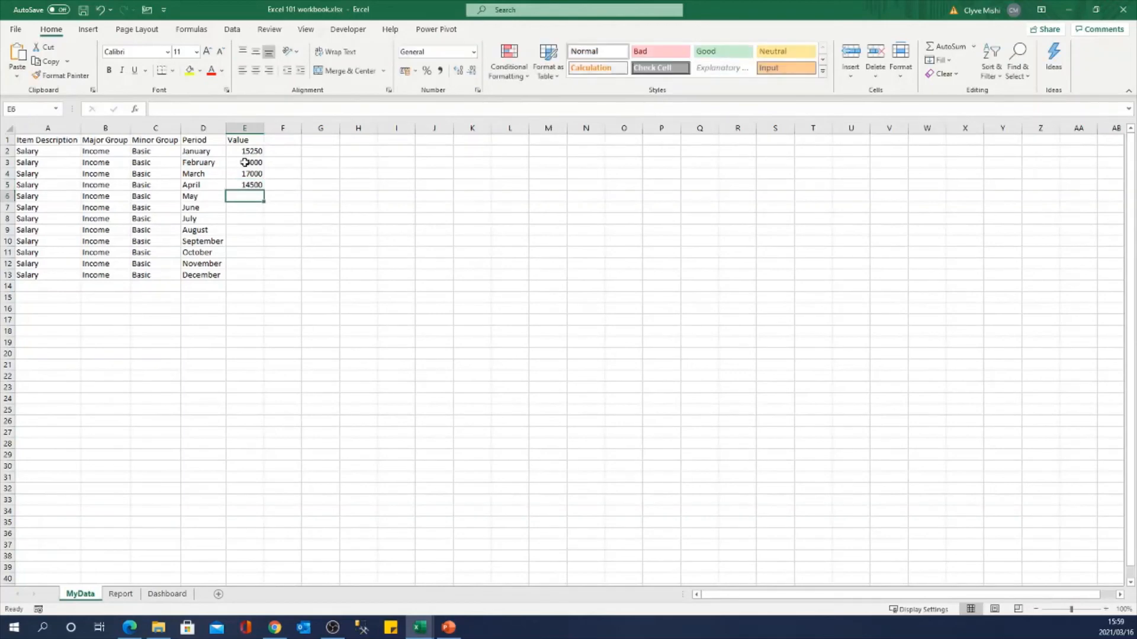
Enter 17000 as the May salary value in E6 and copy it down through December in E13
{"action": "type", "text": "1"}
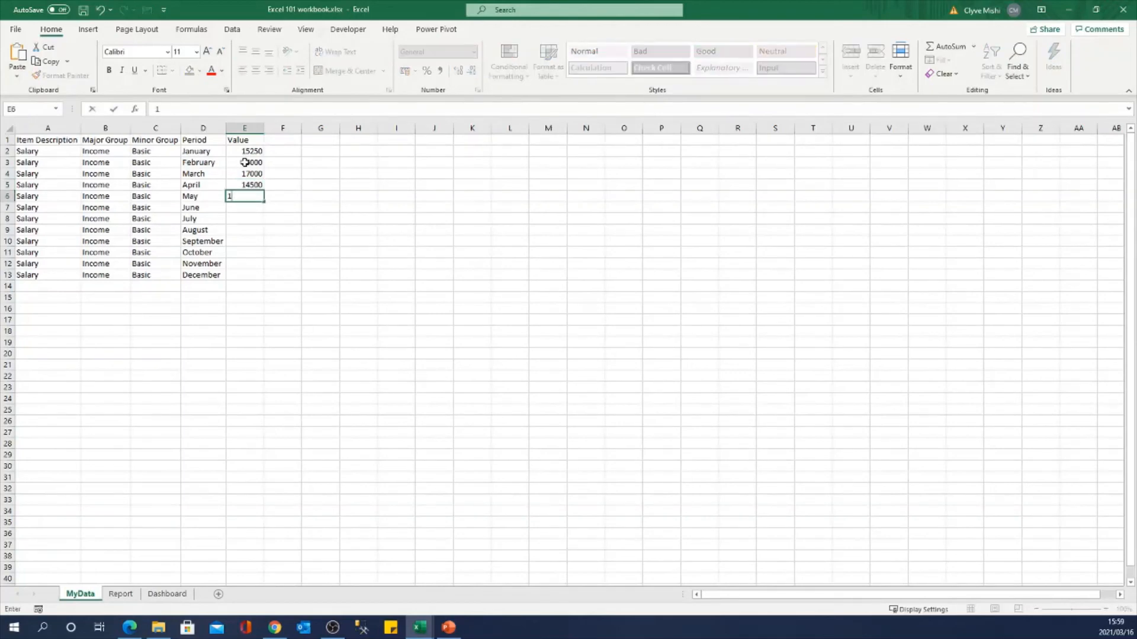
{"action": "type", "text": "7000"}
{"action": "key", "text": "Return"}
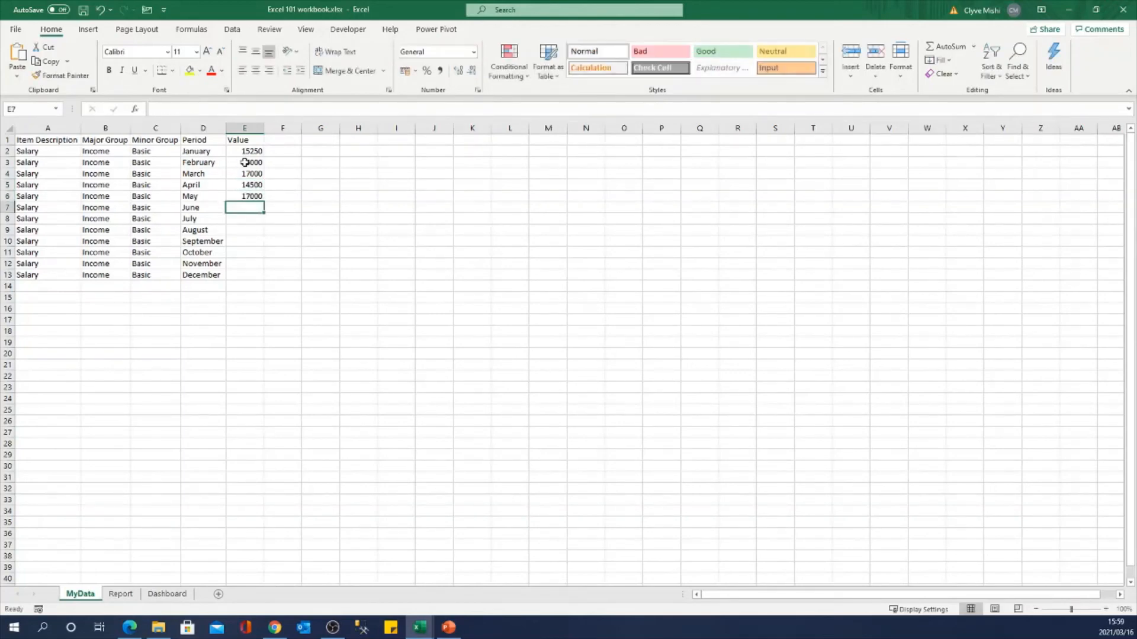
{"action": "left_click", "coordinate": [257, 198]}
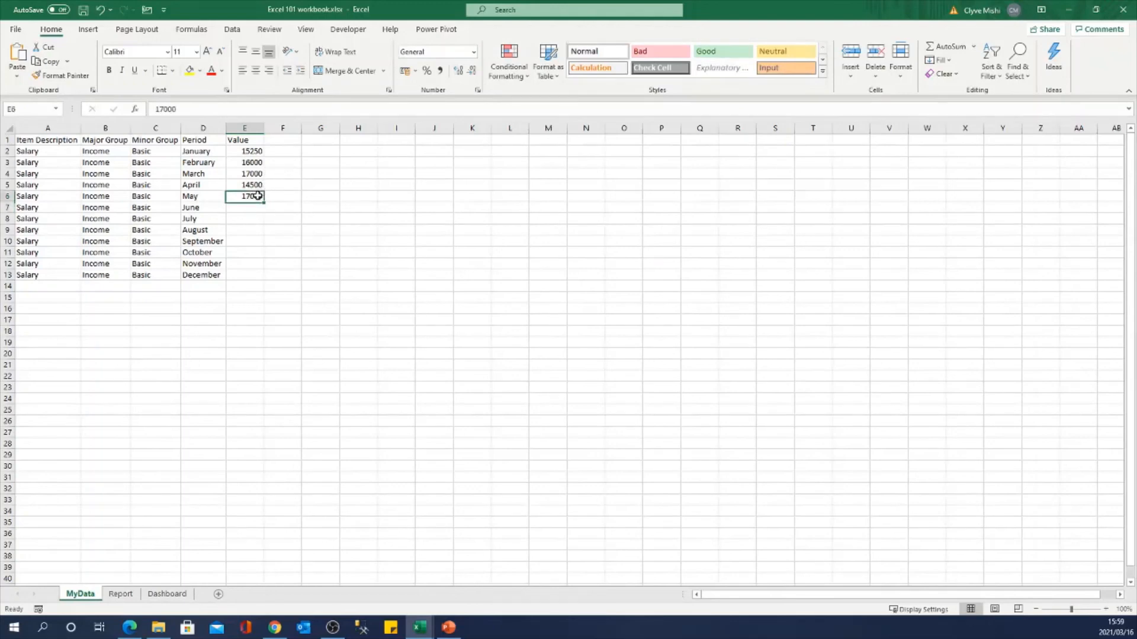
{"action": "left_click_drag", "start_coordinate": [262, 200], "coordinate": [270, 281]}
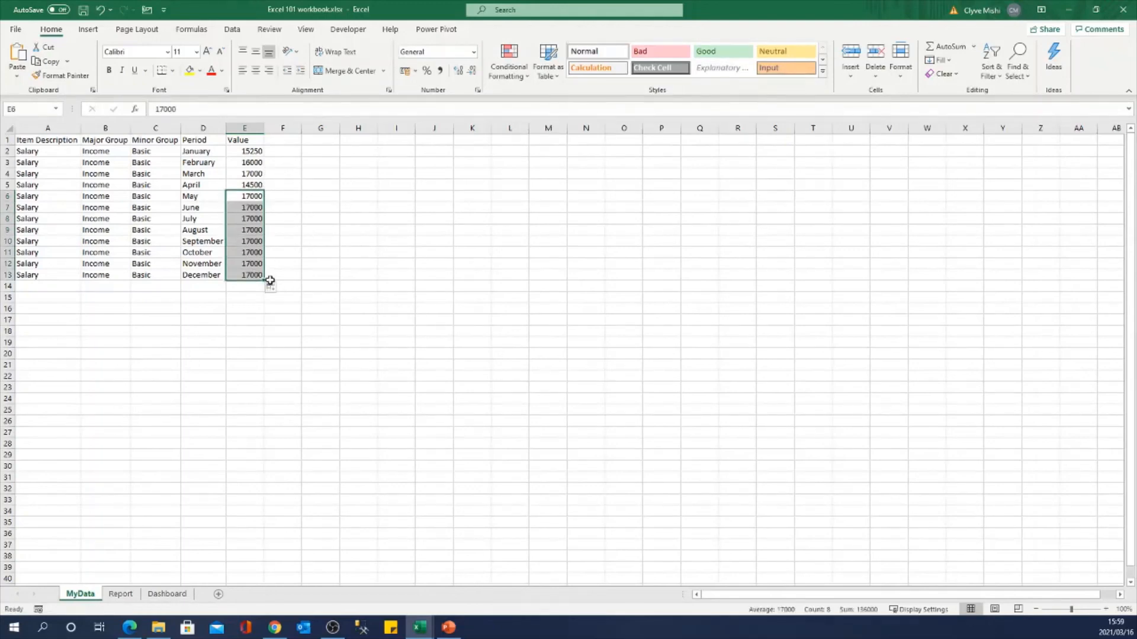